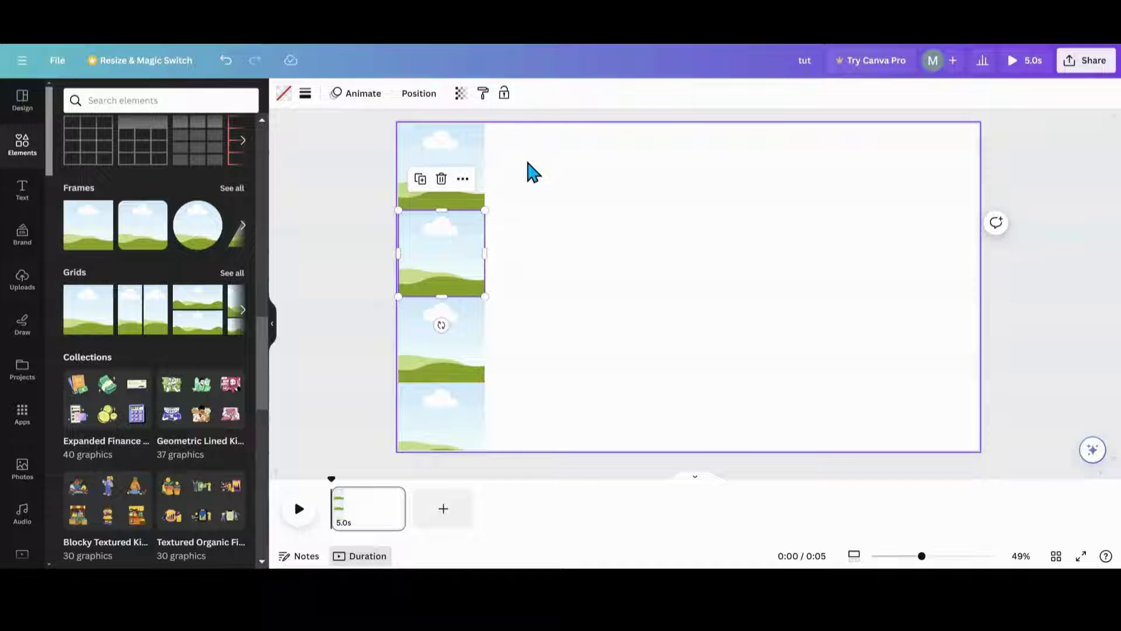
Group the four vertically stacked frames along the page's left edge into one column.
left_click(456, 245)
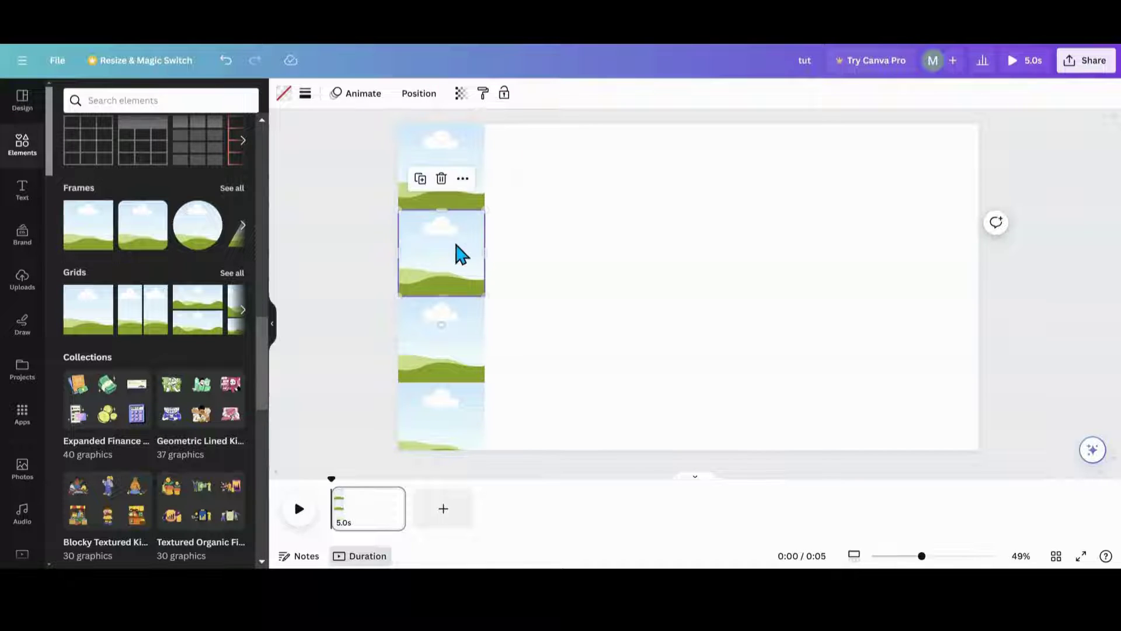
left_click(432, 329)
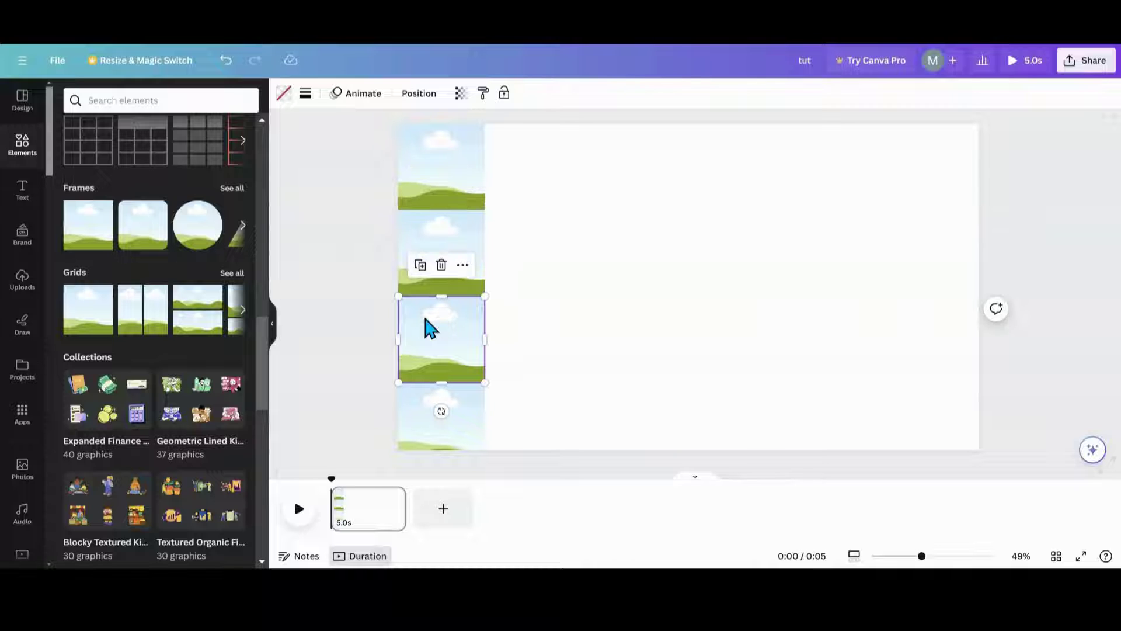
left_click(432, 329)
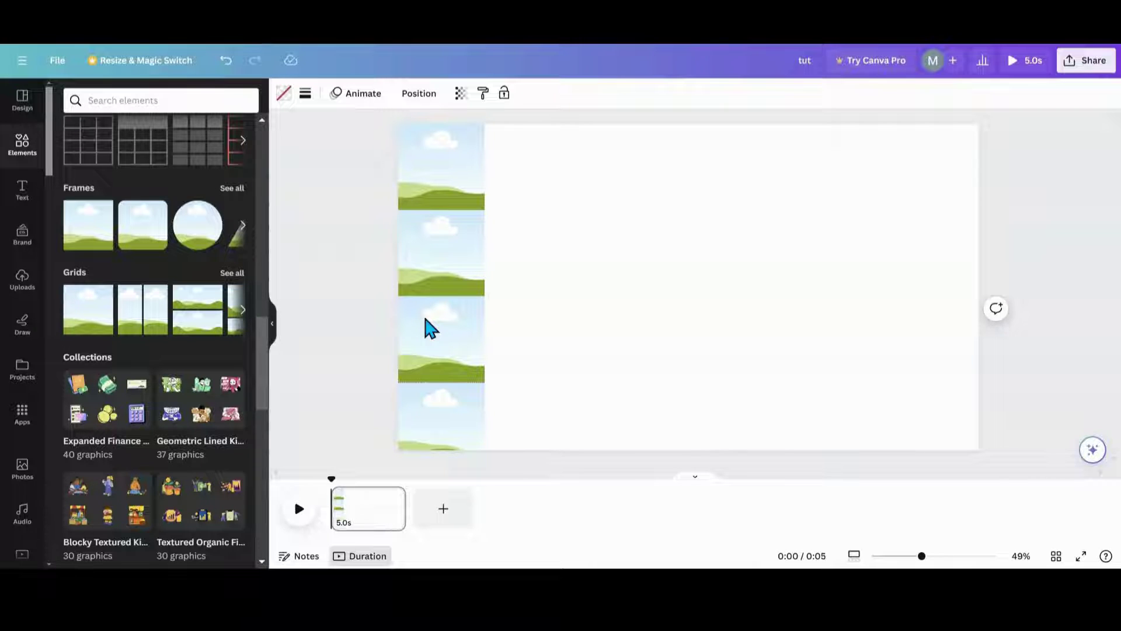
left_click(413, 405)
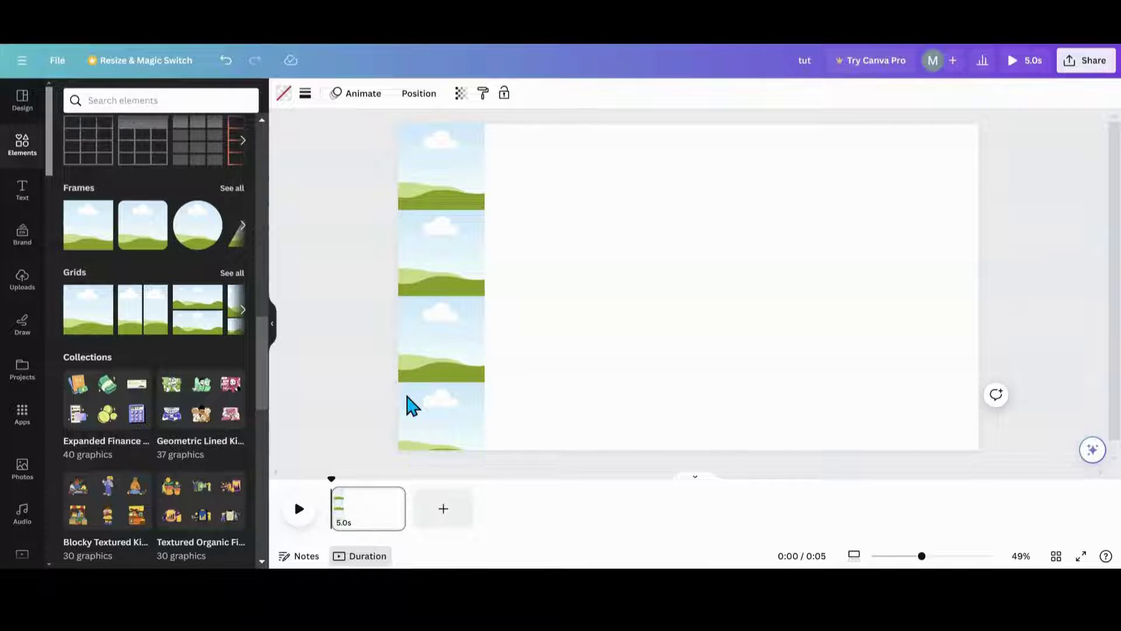
left_click_drag(350, 134, 485, 430)
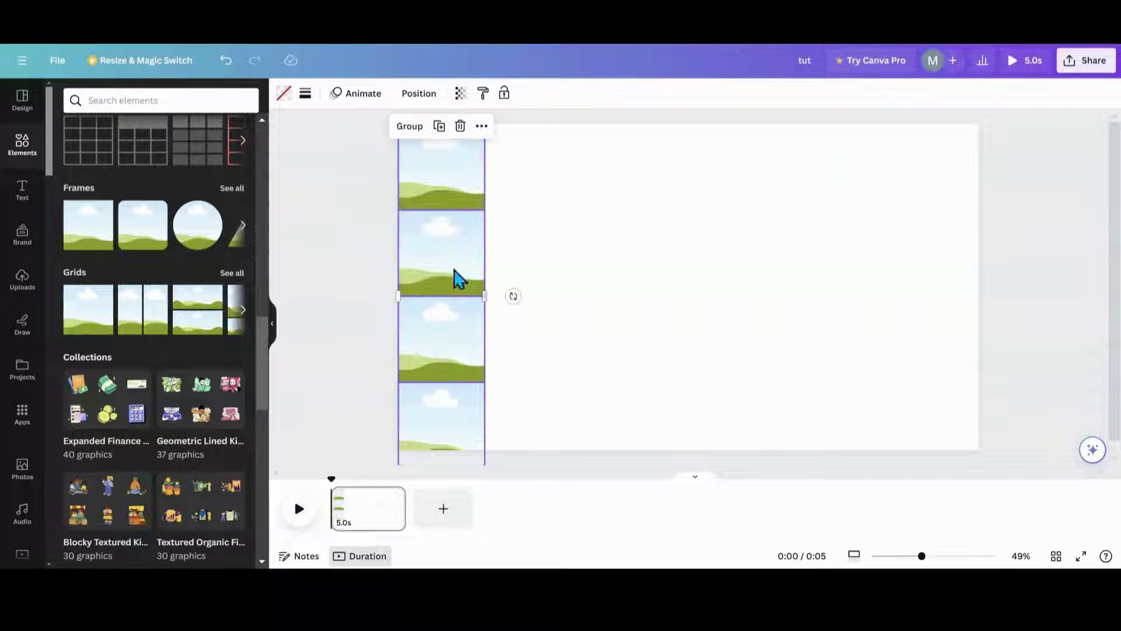
left_click(404, 133)
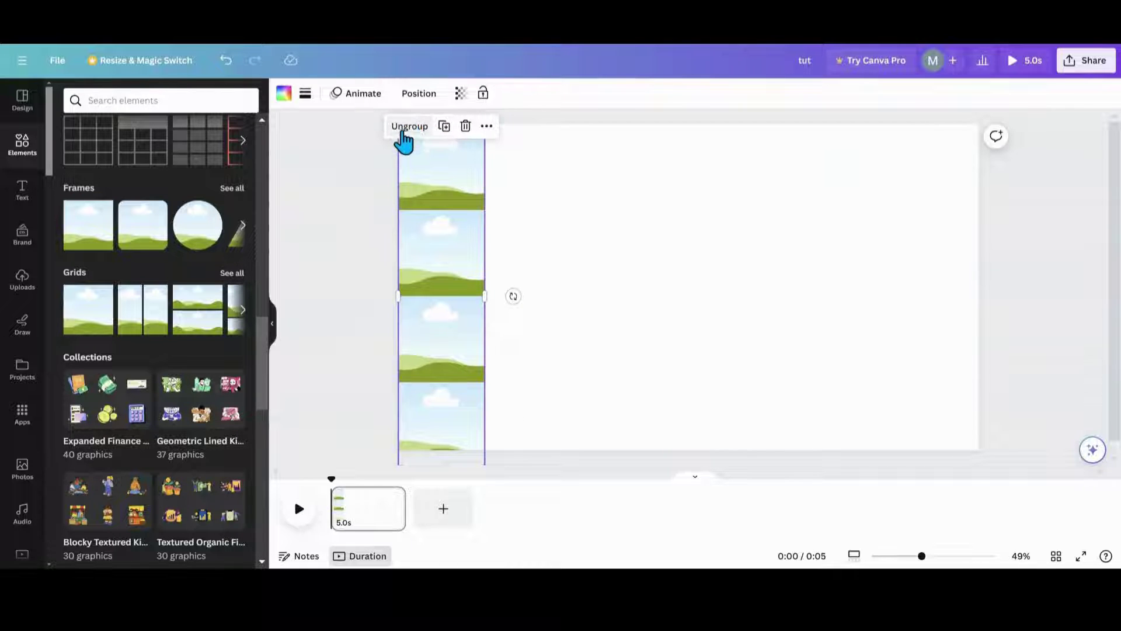
Duplicate the grouped frame column and place the copy flush against the original's right side.
left_click(447, 128)
left_click_drag(432, 256, 509, 243)
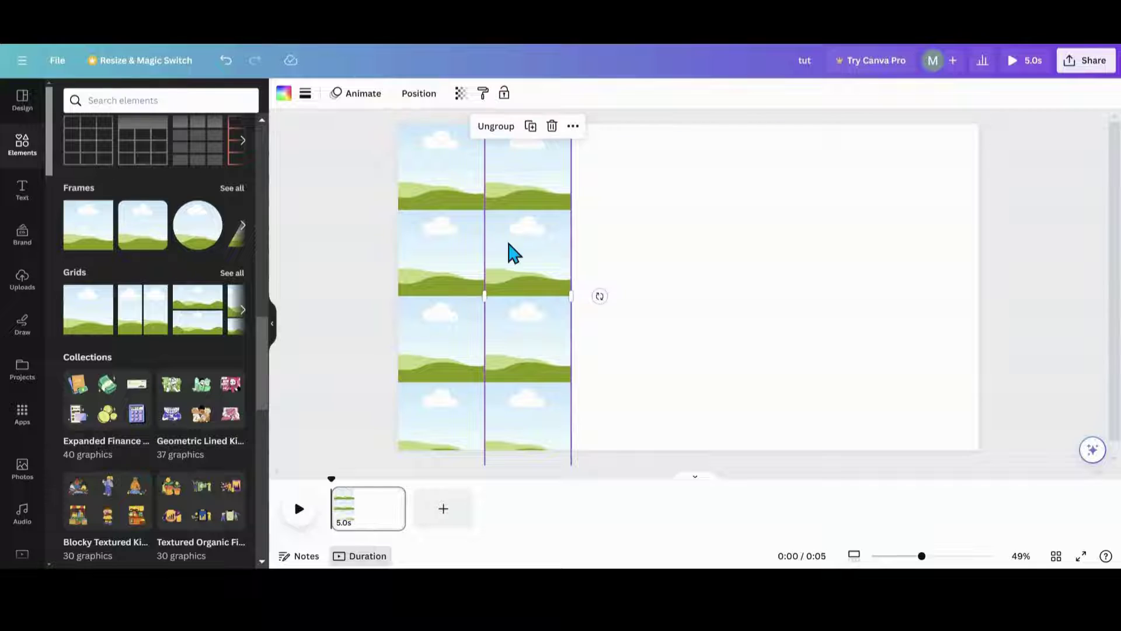
left_click(612, 260)
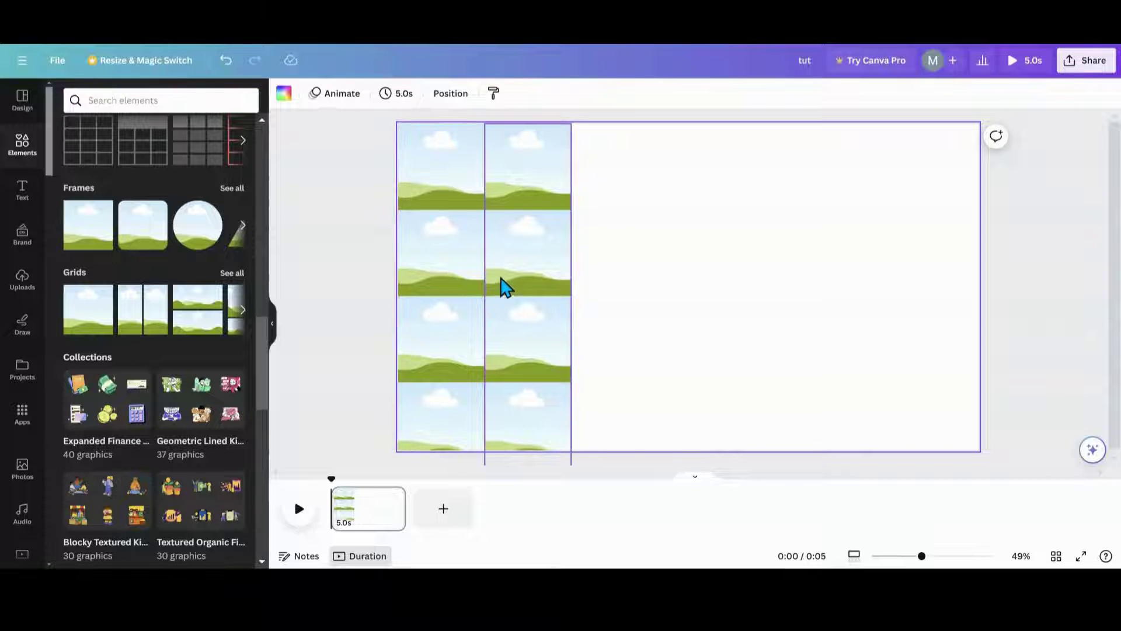
Group both frame columns and place a duplicate of the group flush beside them, forming four columns.
left_click_drag(368, 127, 521, 383)
left_click(434, 125)
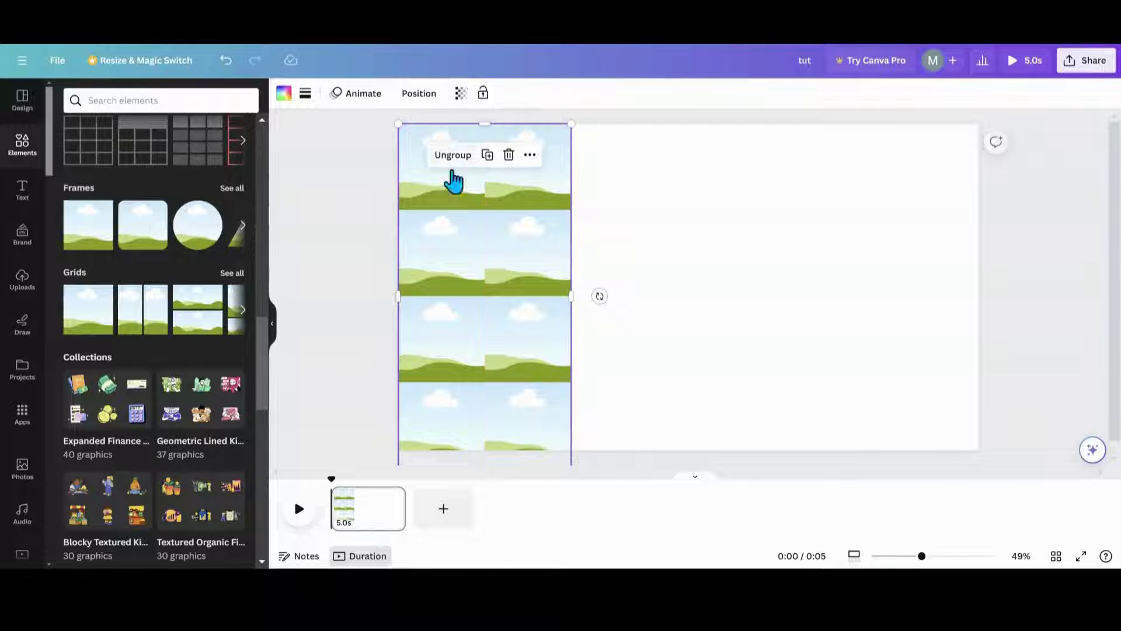
left_click(487, 155)
left_click_drag(458, 280, 627, 269)
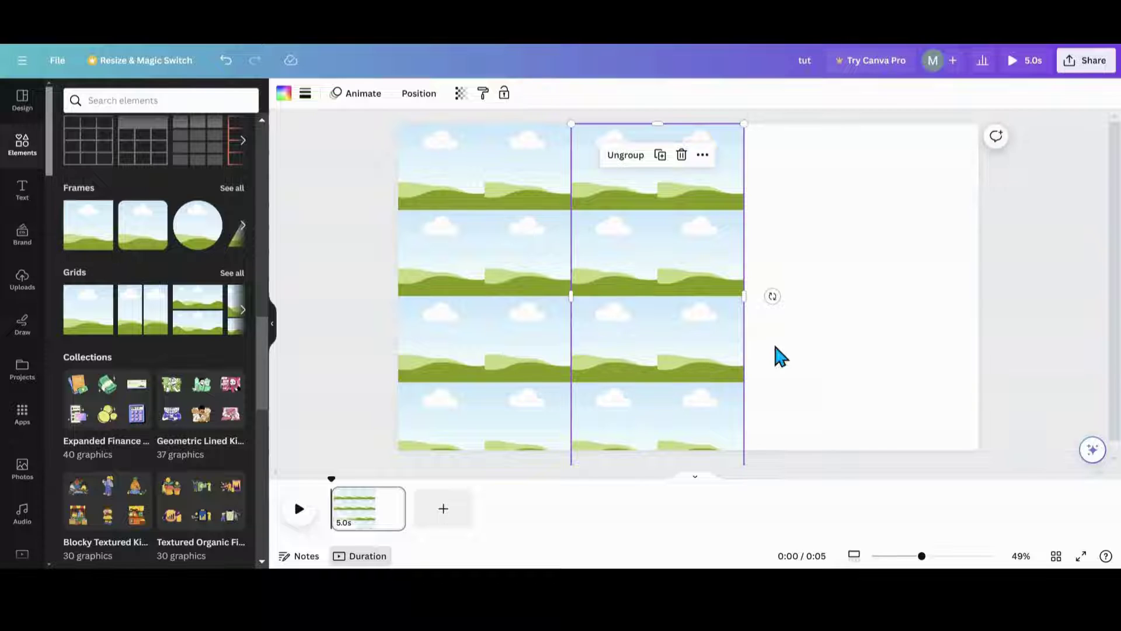
left_click(793, 343)
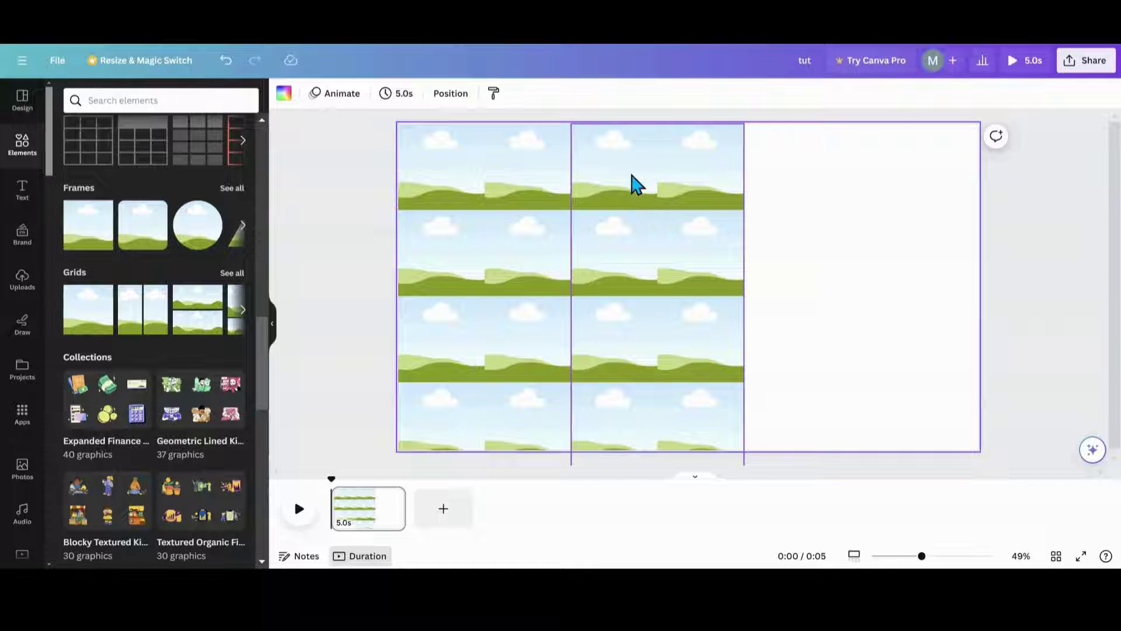
Duplicate the right-hand two-column group, selected through its layer, and place the copy flush beside it to form six columns.
left_click(451, 93)
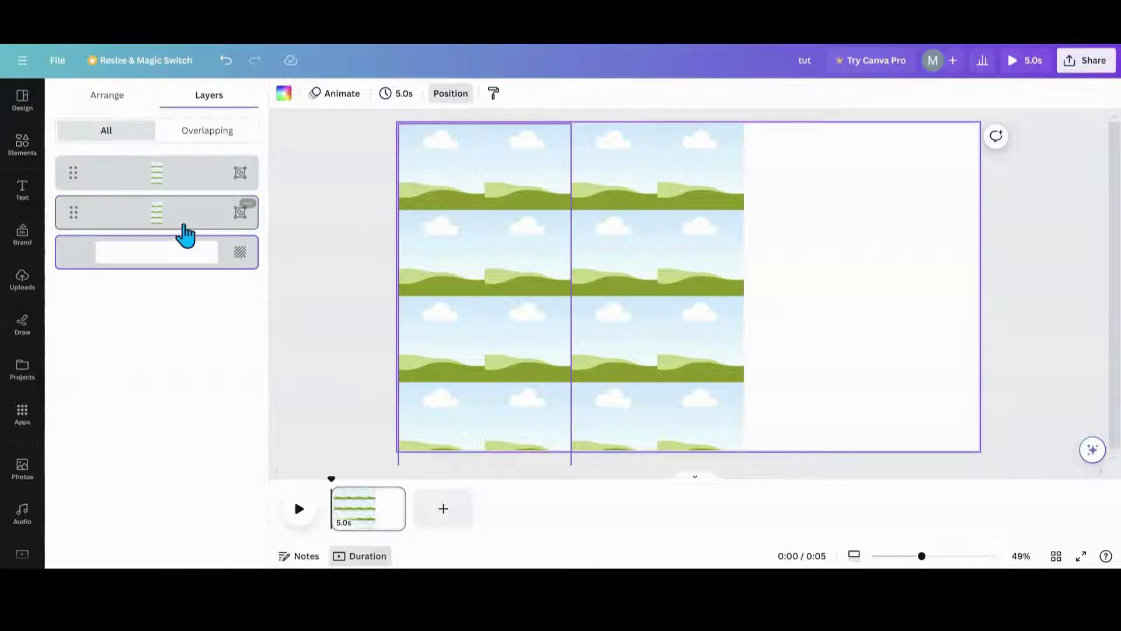
left_click(175, 186)
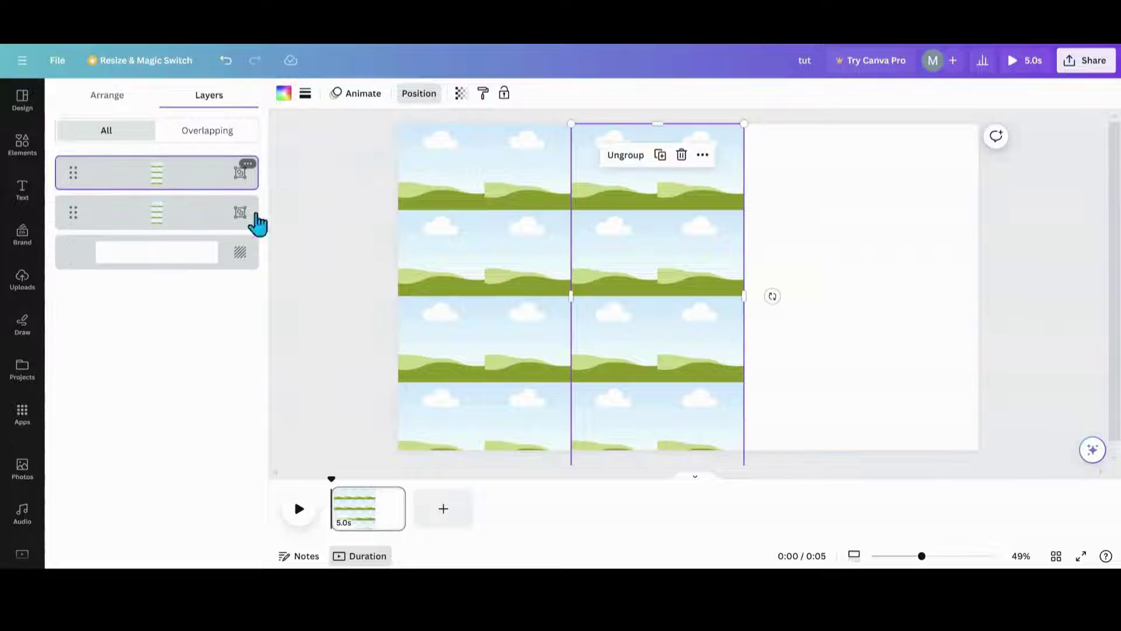
left_click(665, 160)
left_click_drag(662, 187, 801, 258)
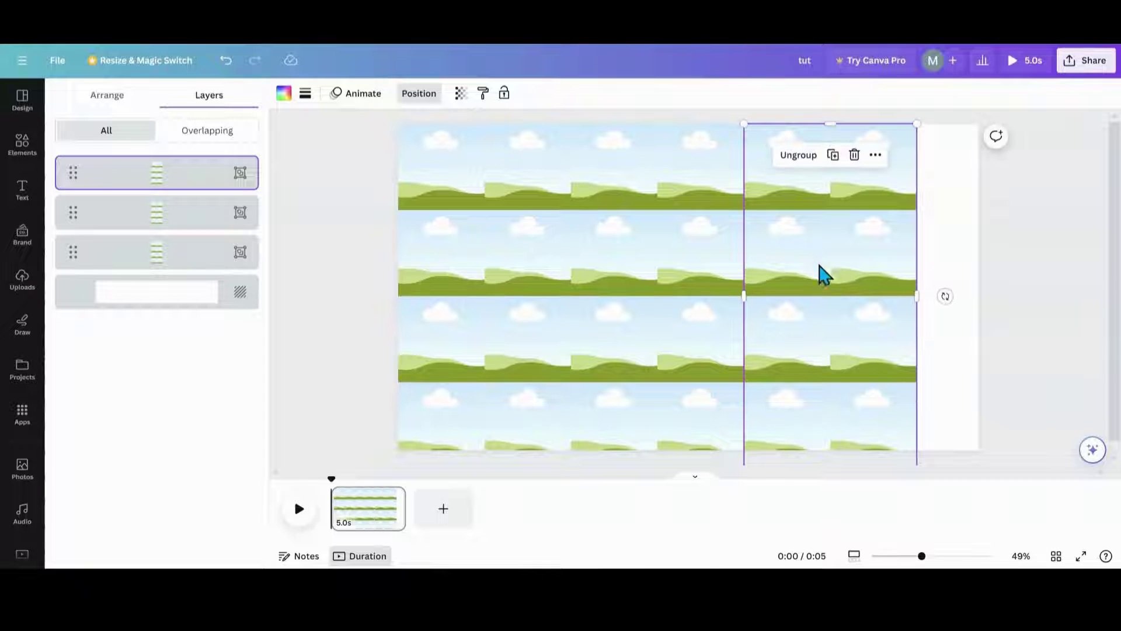
left_click(952, 260)
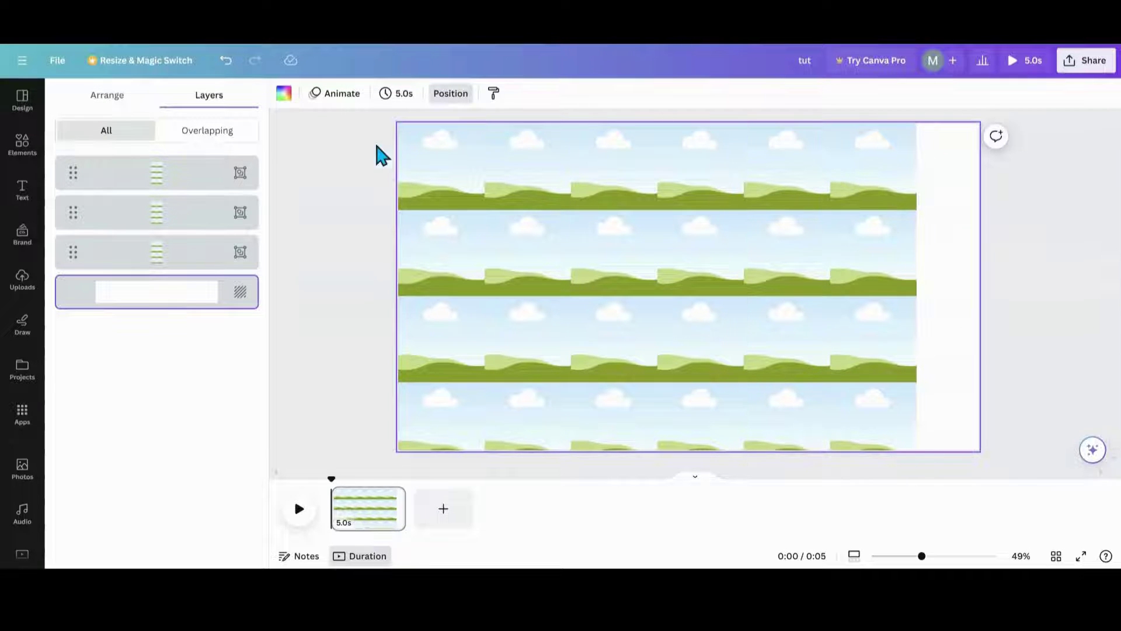
Ungroup the rightmost two-column frame group.
left_click(180, 174)
left_click(798, 166)
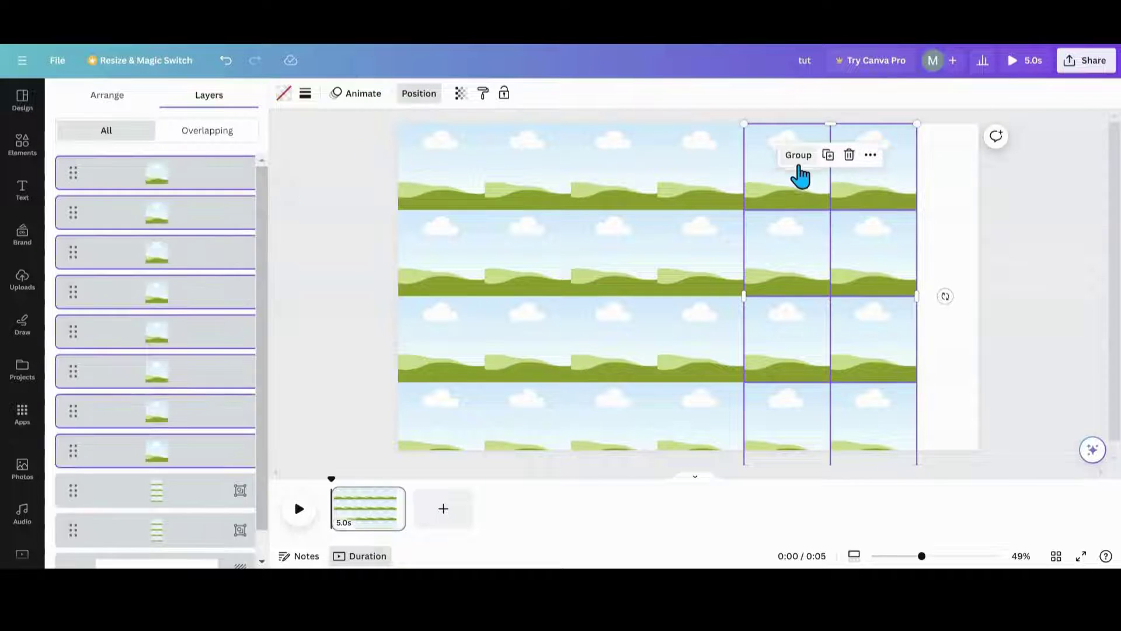
left_click(955, 191)
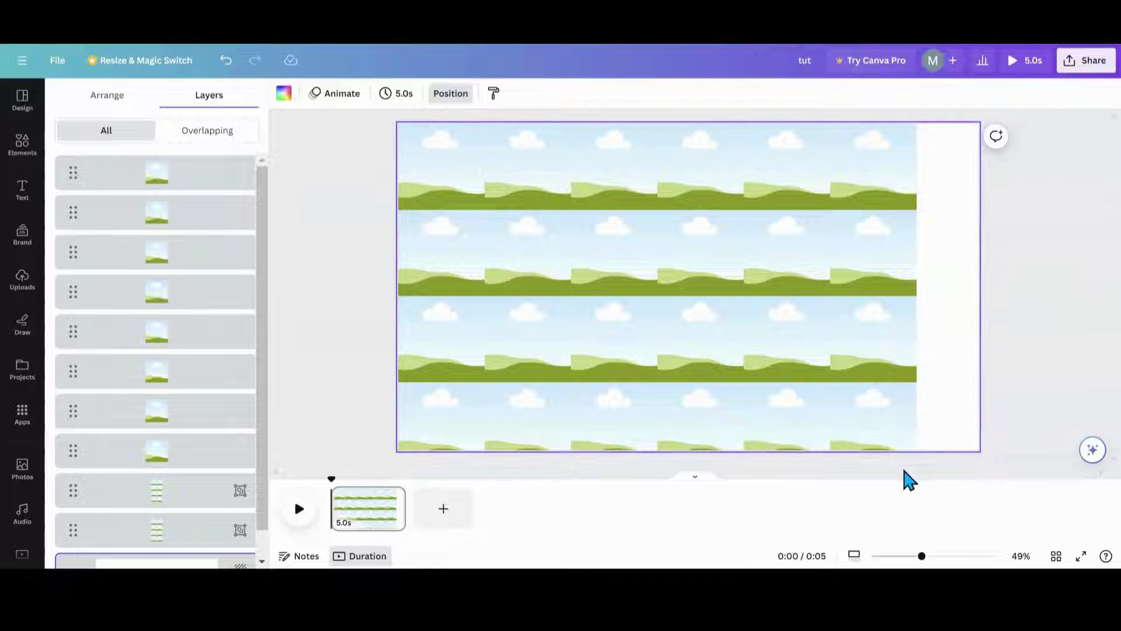
Add a blank second page and delete the rightmost column of frames on the first page.
left_click(445, 521)
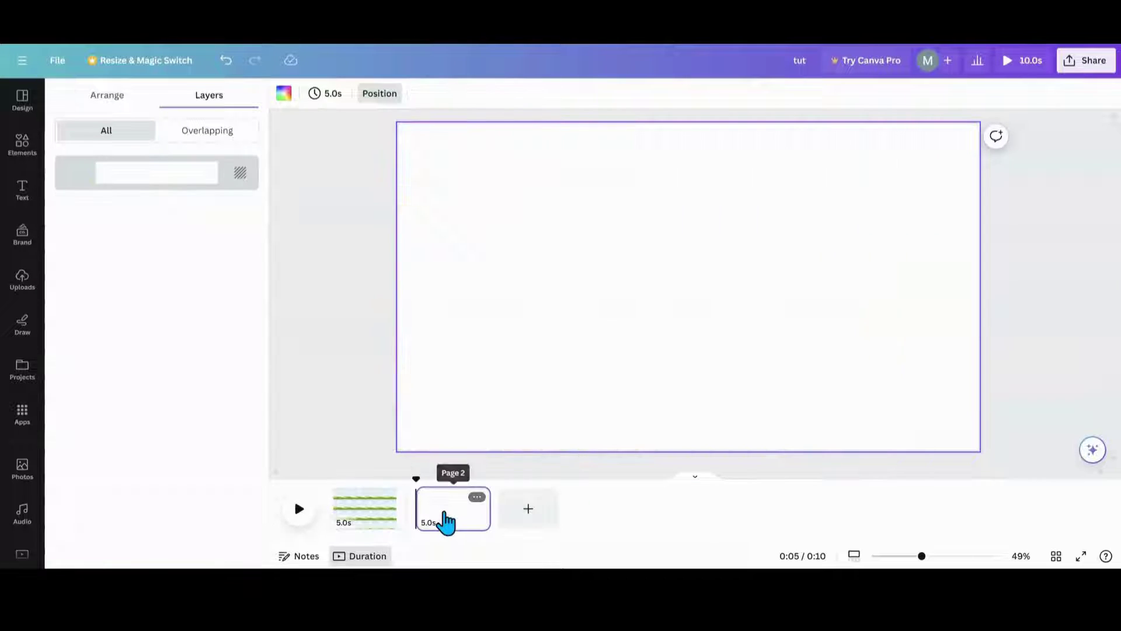
left_click(359, 513)
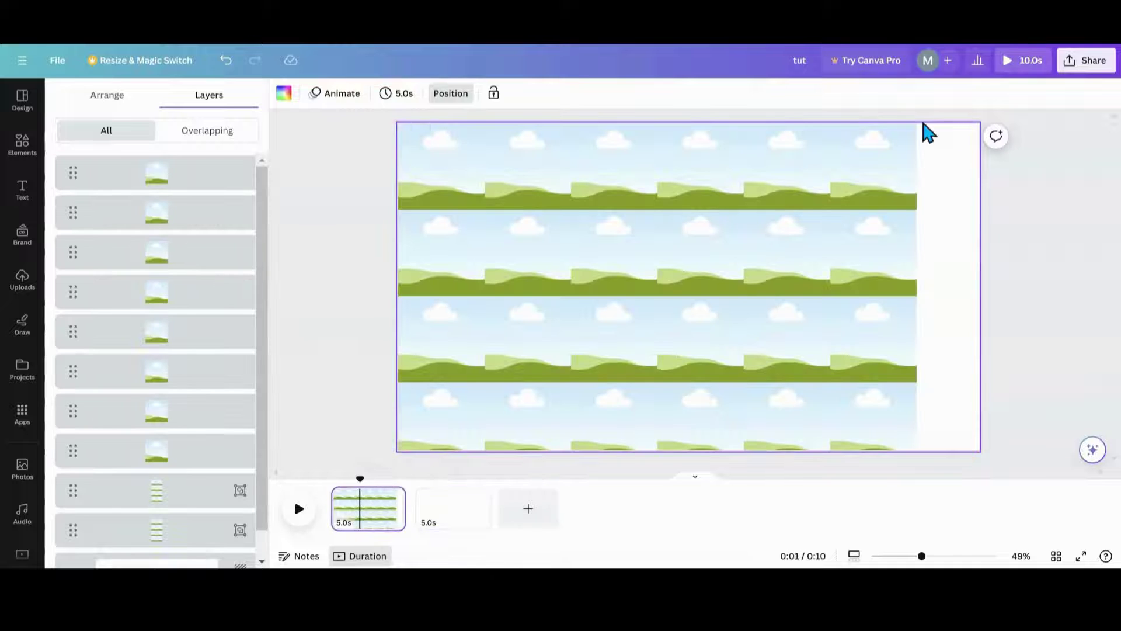
left_click_drag(921, 123, 895, 435)
left_click(886, 132)
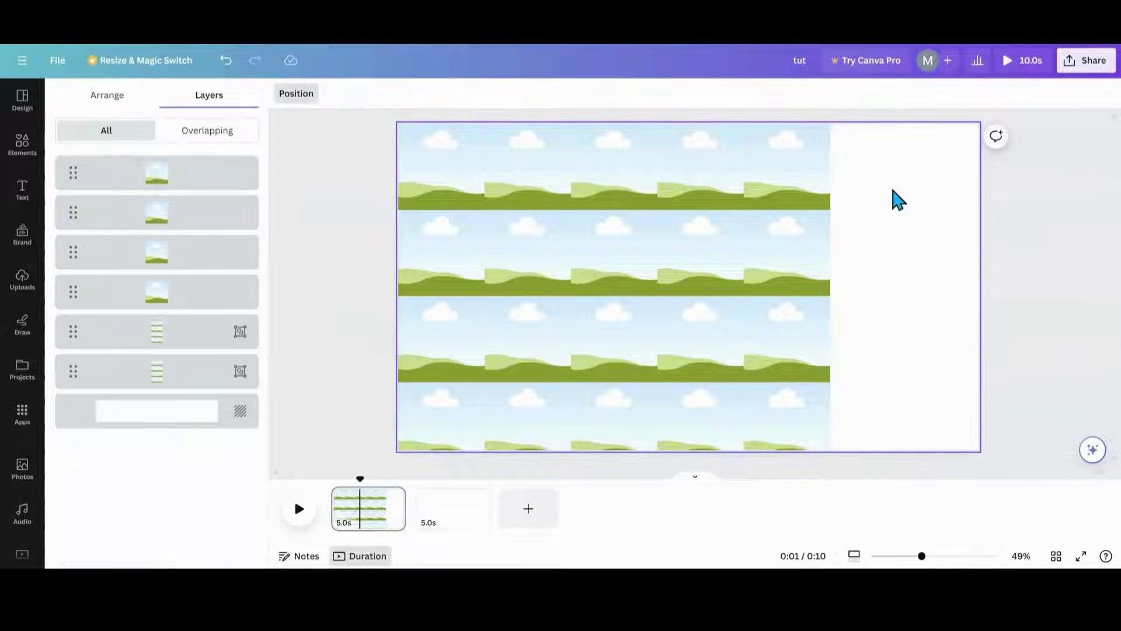
Group all remaining frames and resize the group to fill the page's full width and height.
left_click_drag(325, 122, 840, 459)
left_click(584, 156)
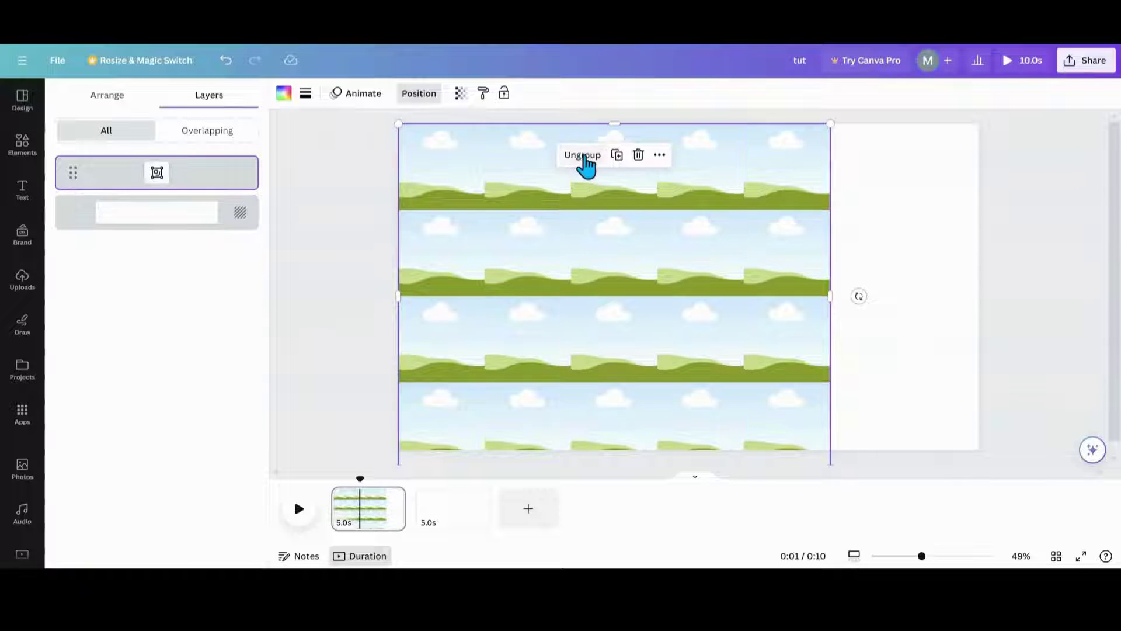
left_click_drag(831, 296, 980, 313)
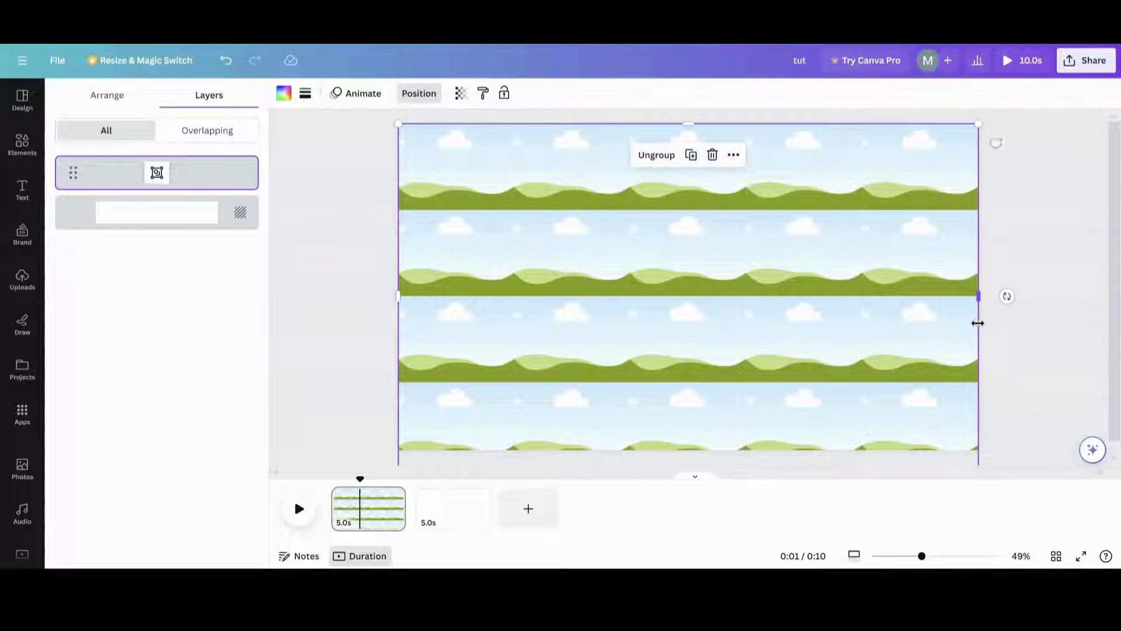
left_click_drag(924, 558, 922, 557)
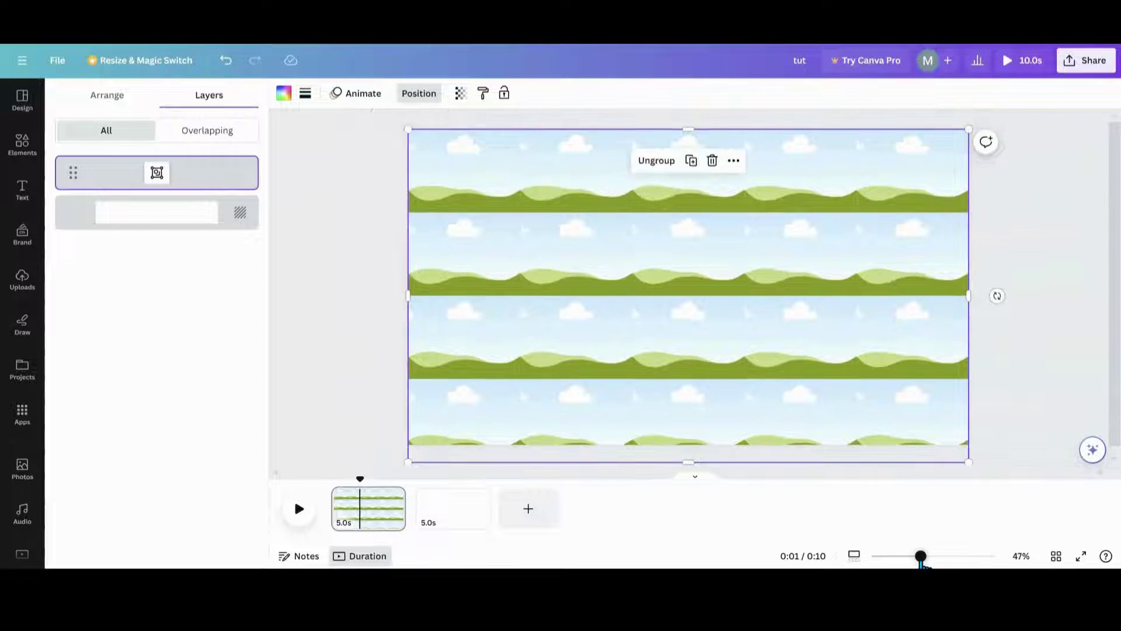
left_click_drag(689, 454, 687, 436)
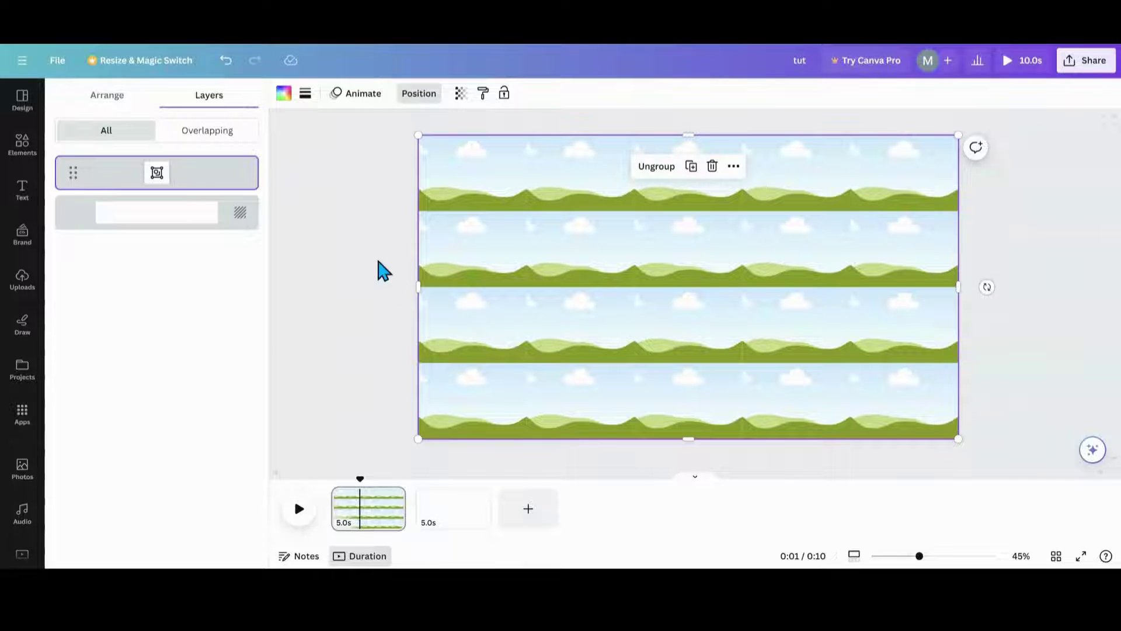
left_click(489, 322)
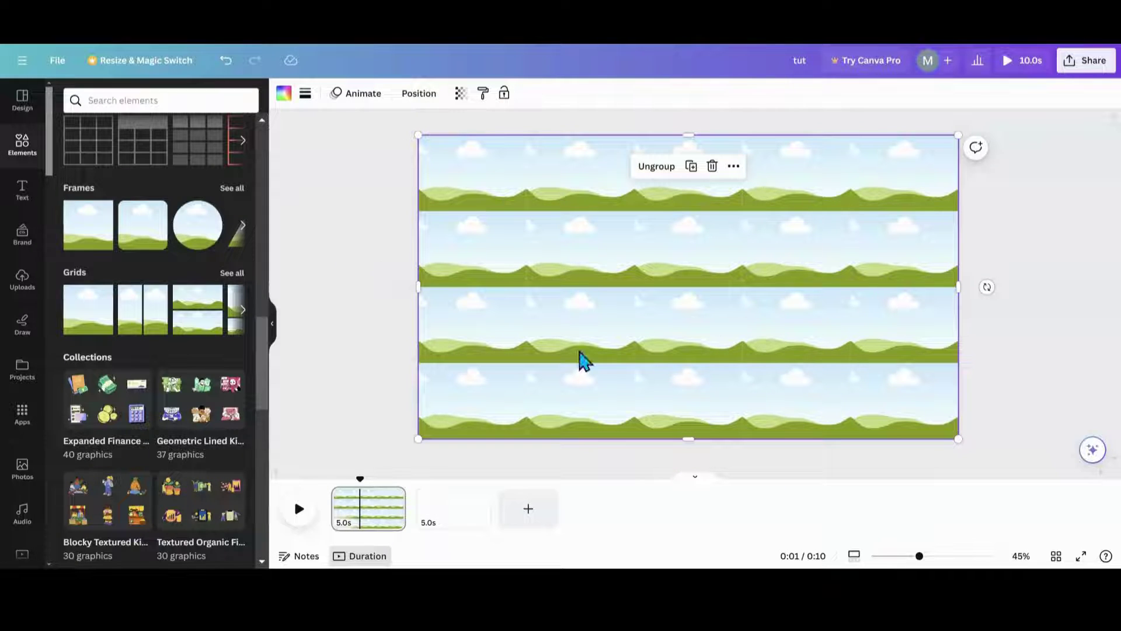
left_click(1046, 329)
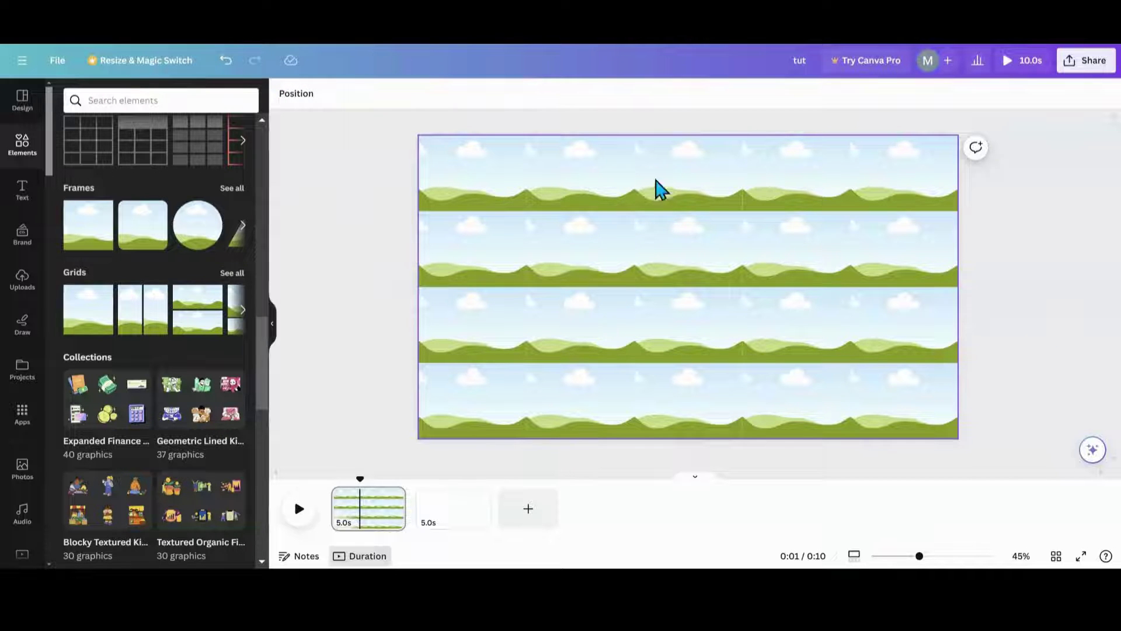
Fill the top row's first frame with the yellow-to-pink gradient and its second frame with the light green-to-blue gradient.
left_click(272, 324)
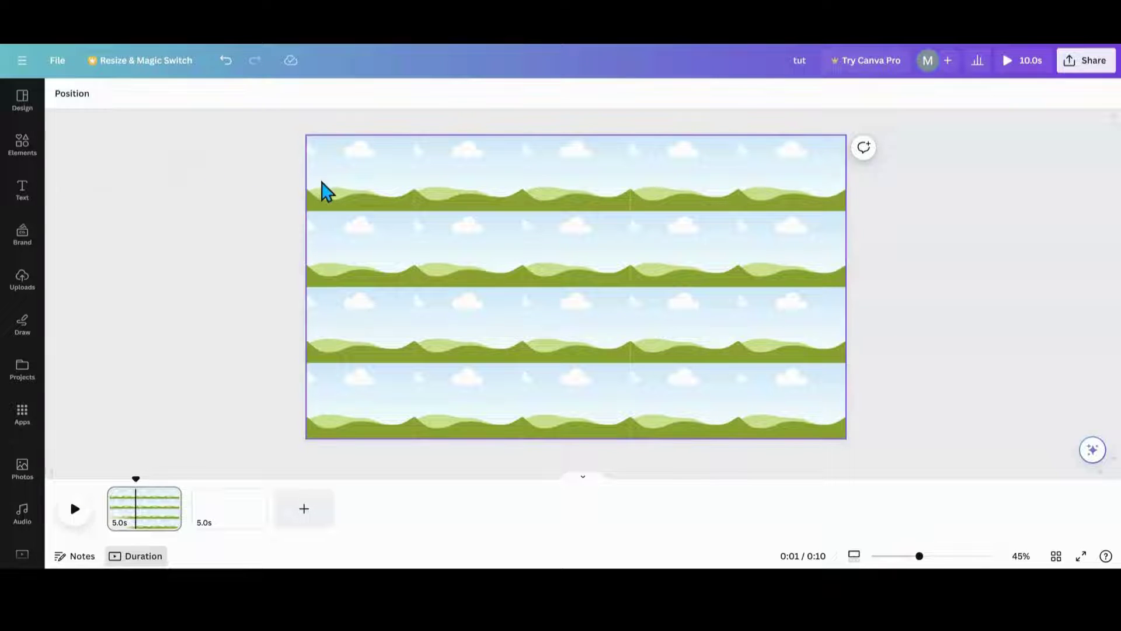
left_click(341, 190)
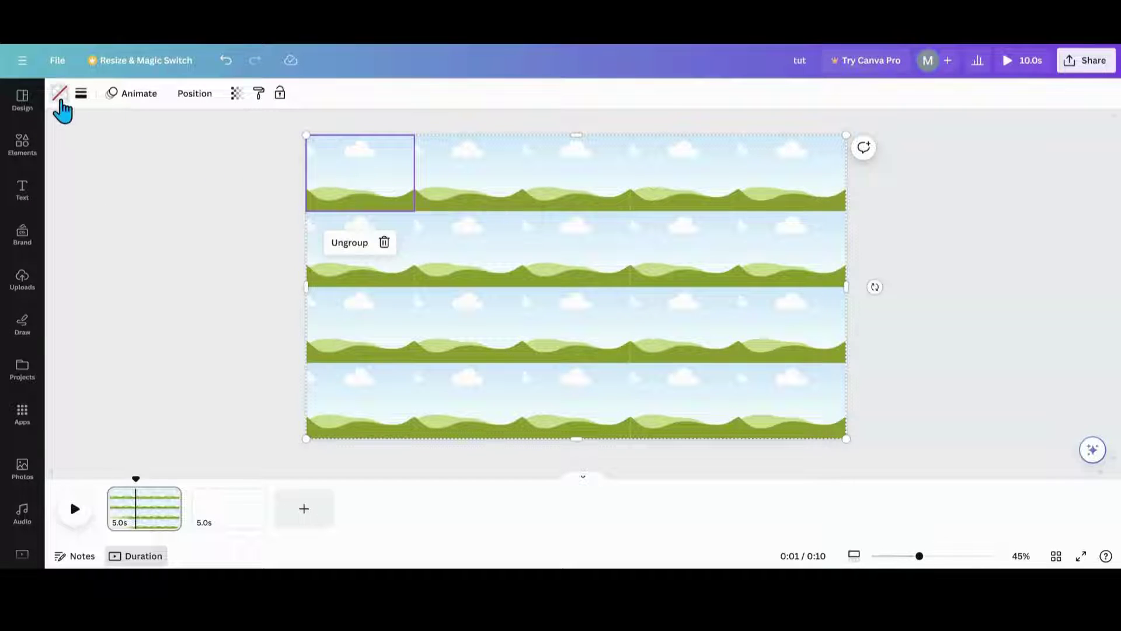
left_click(60, 95)
scroll(135, 368, "down", 1)
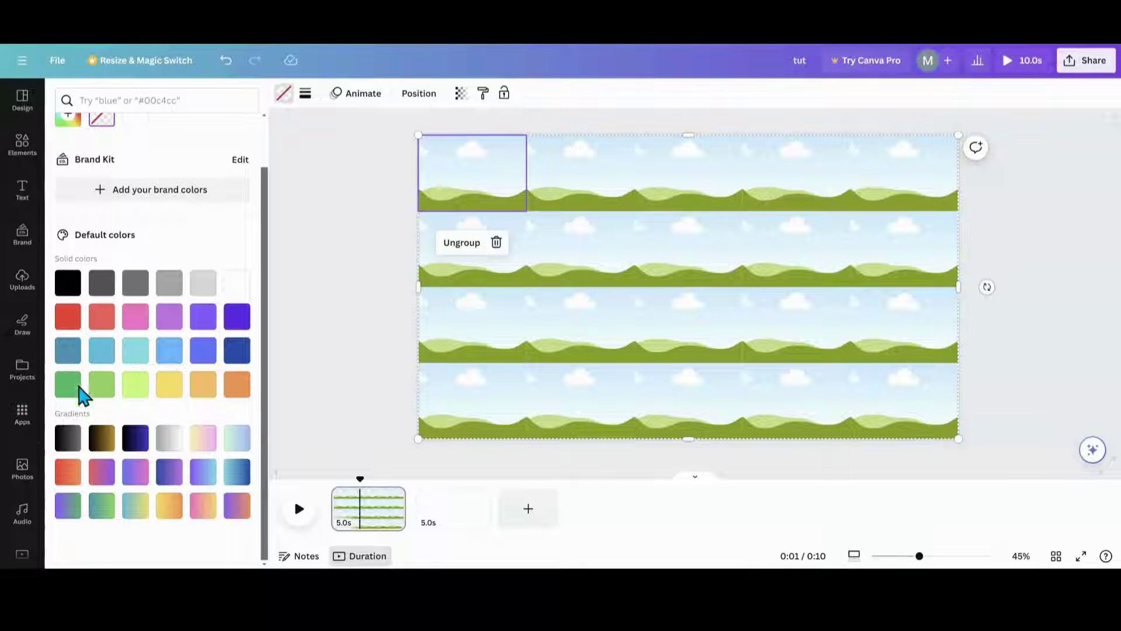
left_click(204, 437)
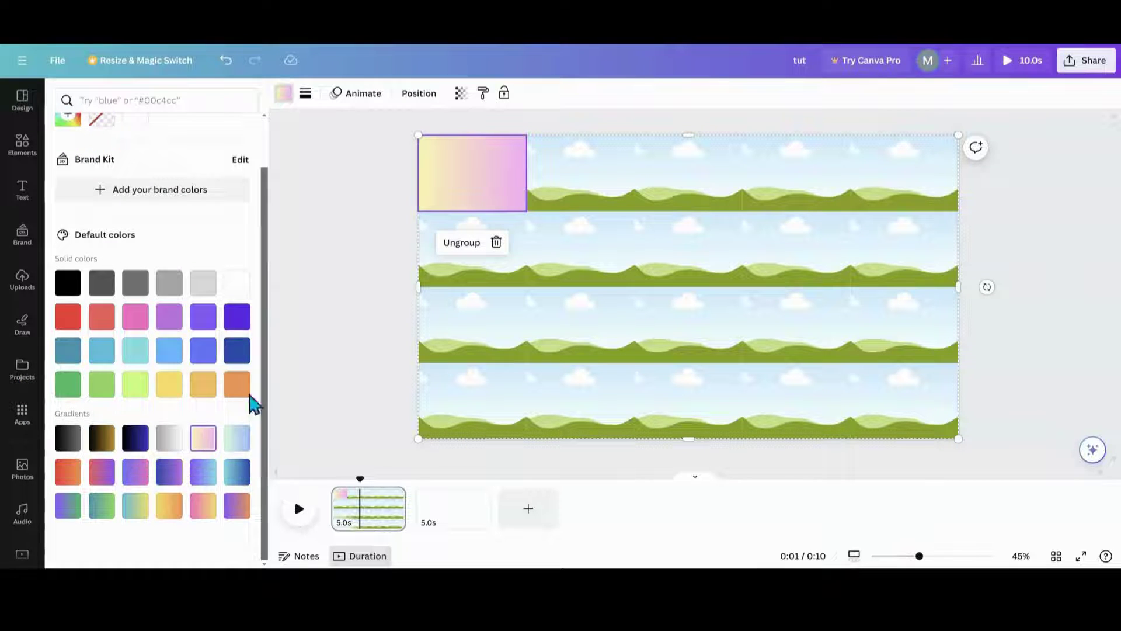
left_click(558, 193)
left_click(238, 442)
Fill the top row's third, fourth and fifth frames with the red-to-orange, red-to-purple and blue-to-pink gradients respectively.
left_click(671, 193)
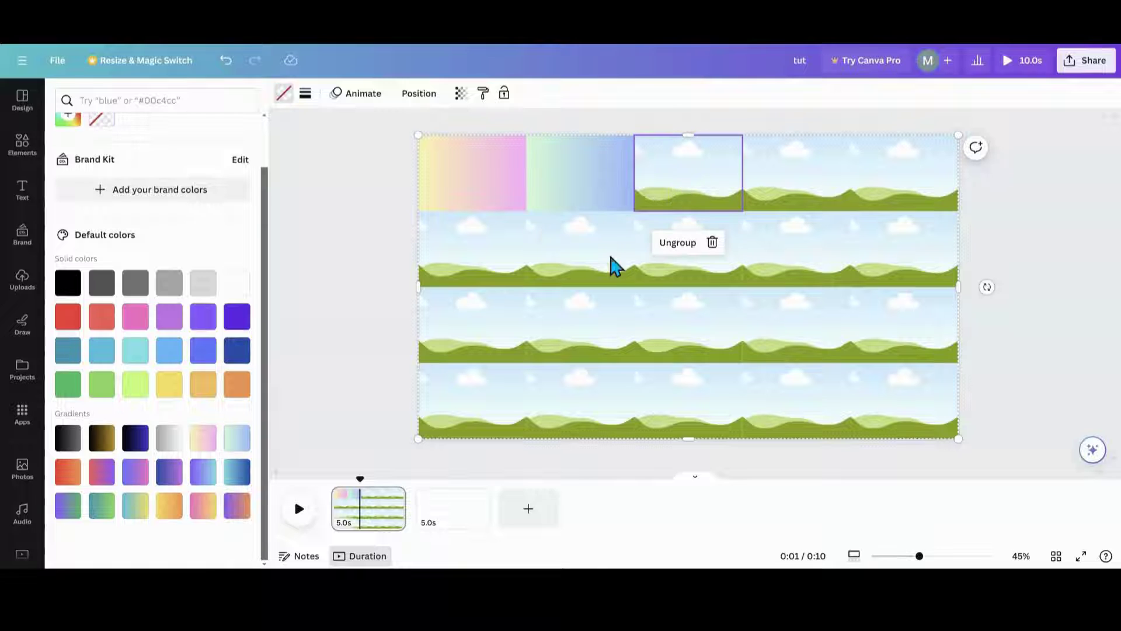
left_click(68, 472)
left_click(779, 193)
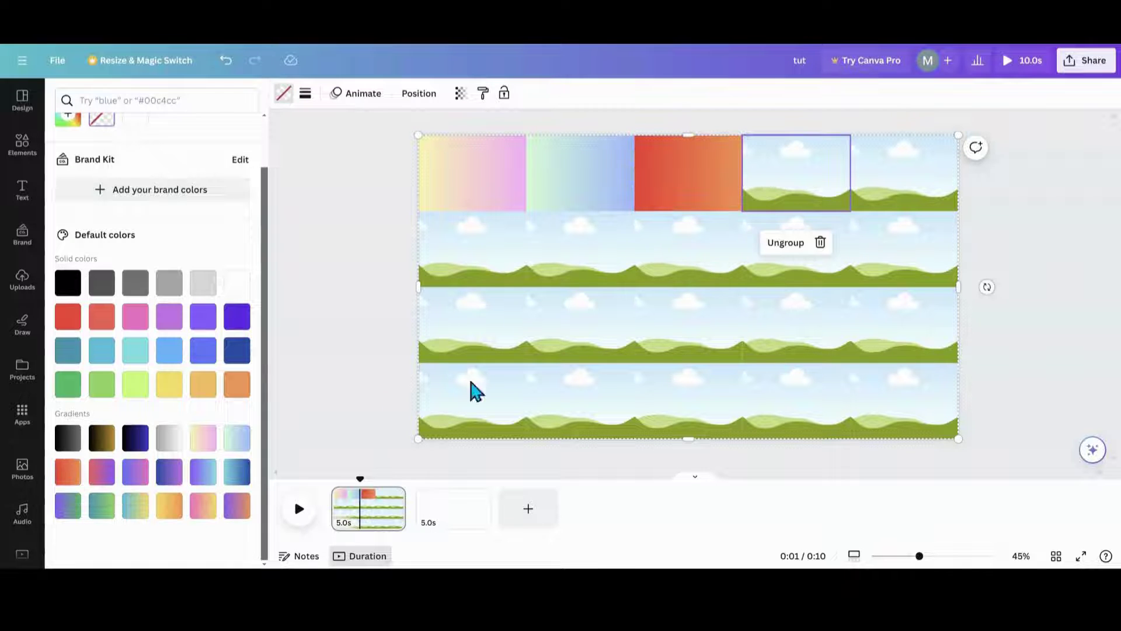
left_click(100, 472)
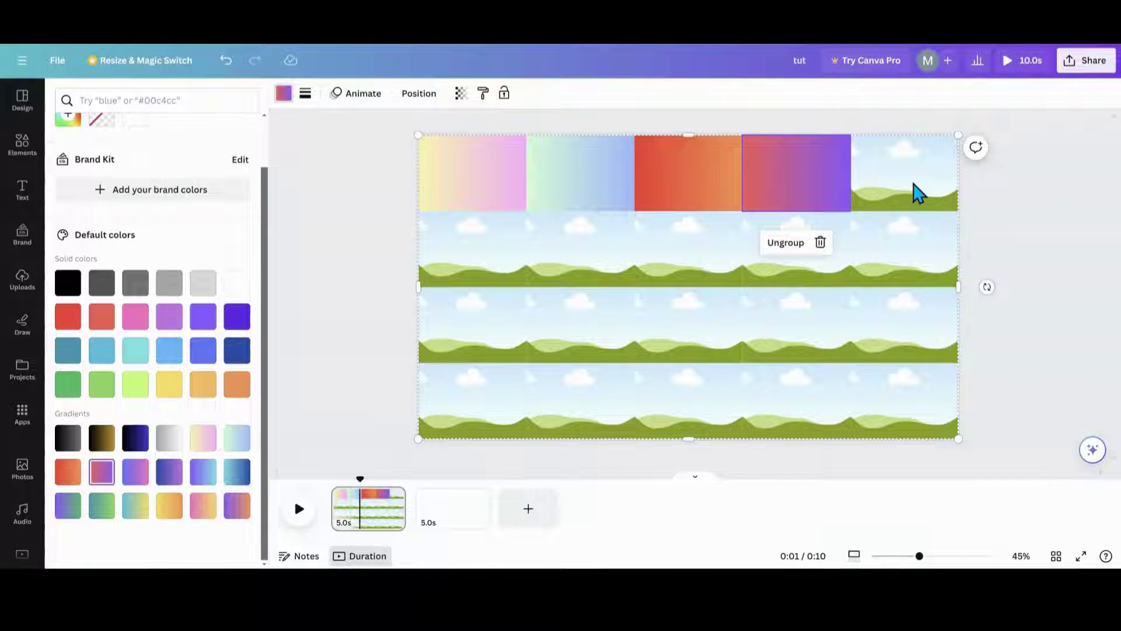
left_click(918, 192)
left_click(135, 474)
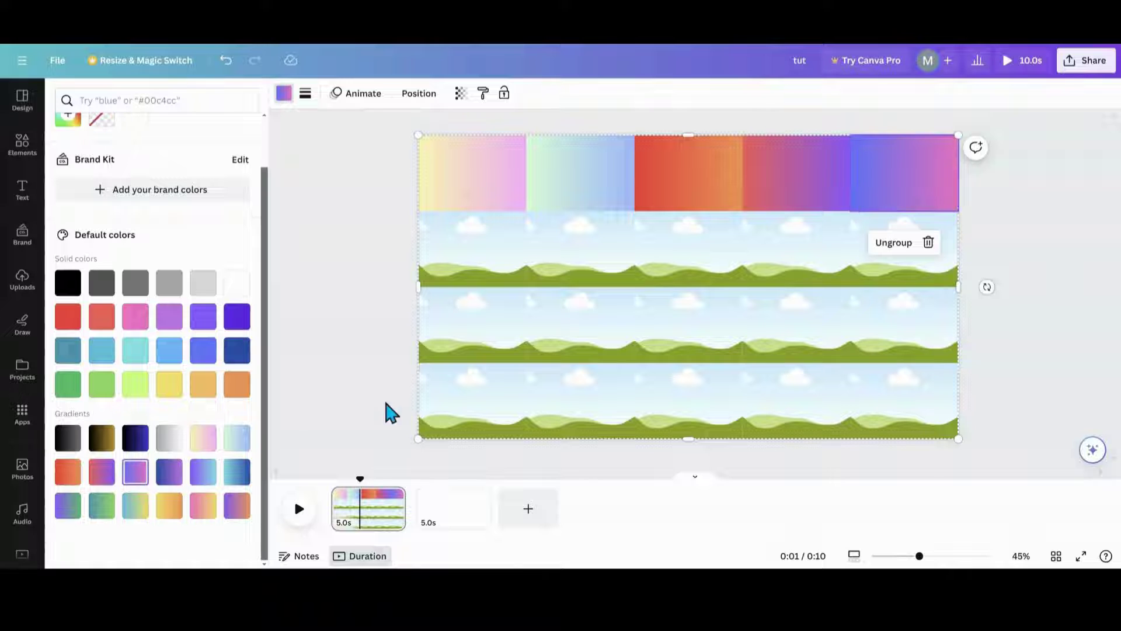
Fill the second row's first, second and third frames with the navy-to-purple, purple-to-cyan and cyan-to-navy gradients respectively.
left_click(466, 266)
left_click(169, 472)
left_click(562, 266)
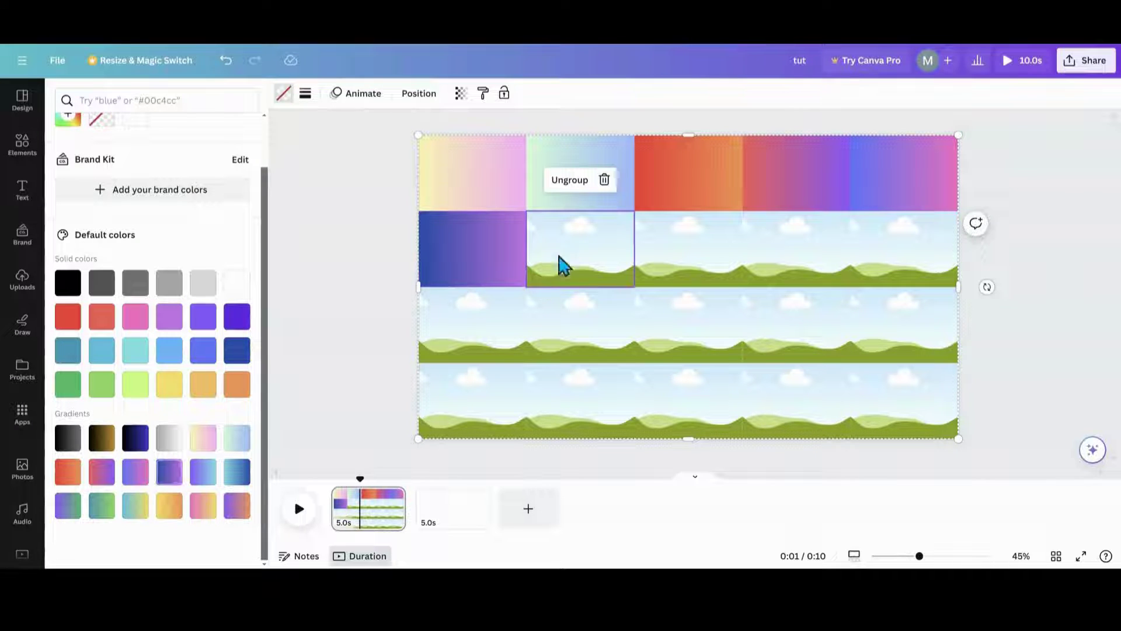
left_click(203, 472)
left_click(669, 269)
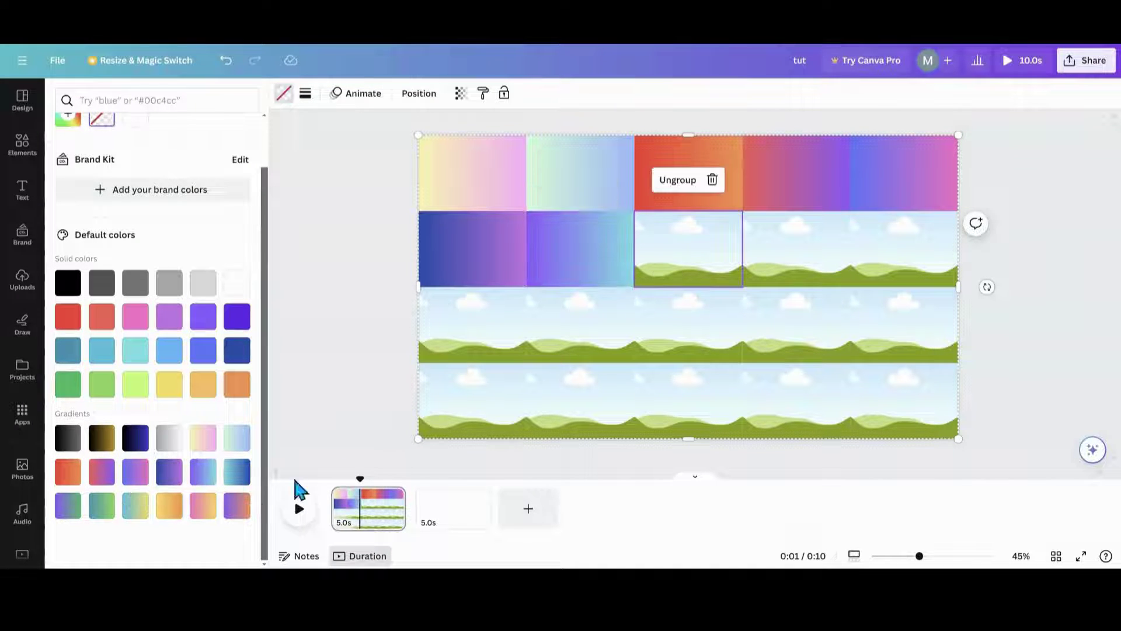
left_click(237, 472)
Fill the second row's fourth frame with the purple-to-green gradient and its fifth frame with the blue-to-yellow gradient.
left_click(827, 264)
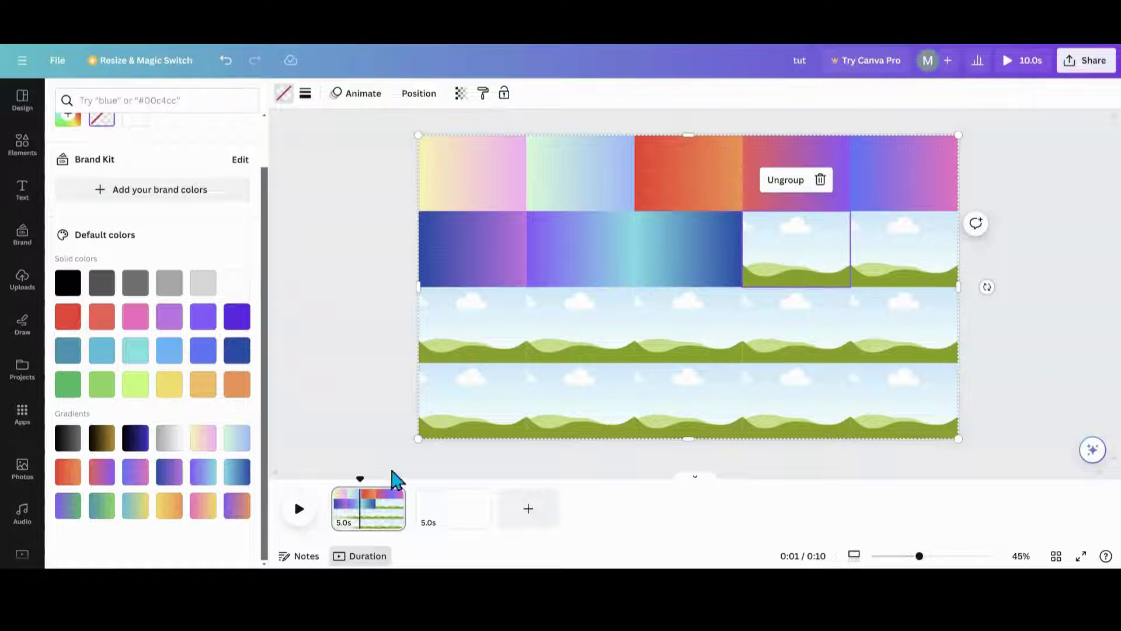
left_click(67, 505)
left_click(879, 239)
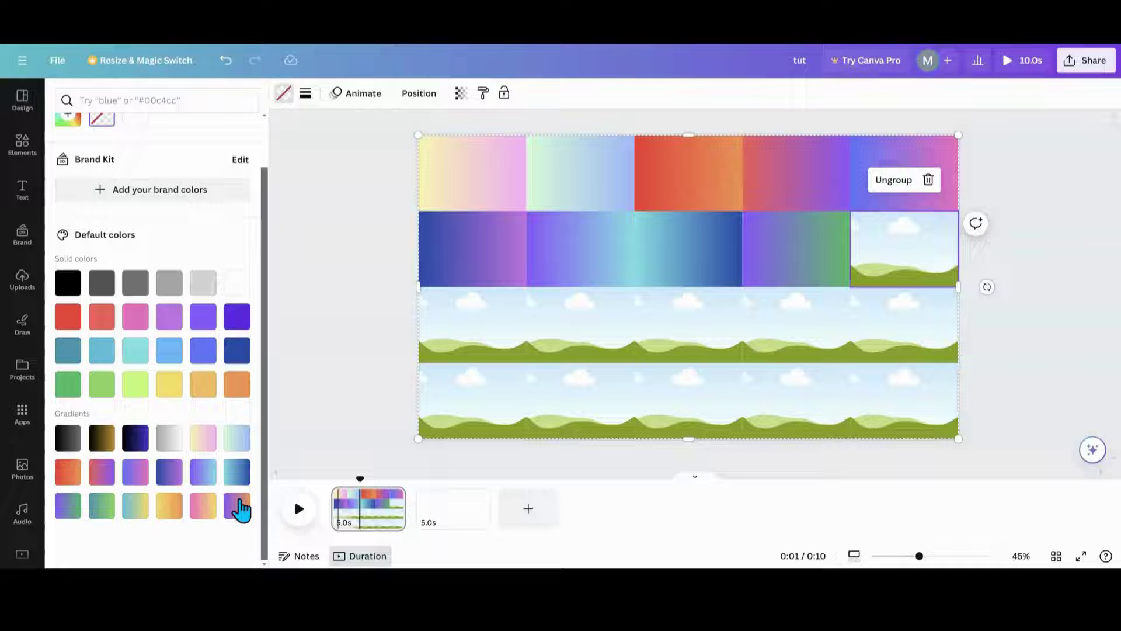
left_click(135, 506)
Fill the third row's first, second and third frames with the yellow-to-orange, pink-to-yellow and purple-to-orange gradients respectively.
left_click(474, 352)
left_click(169, 506)
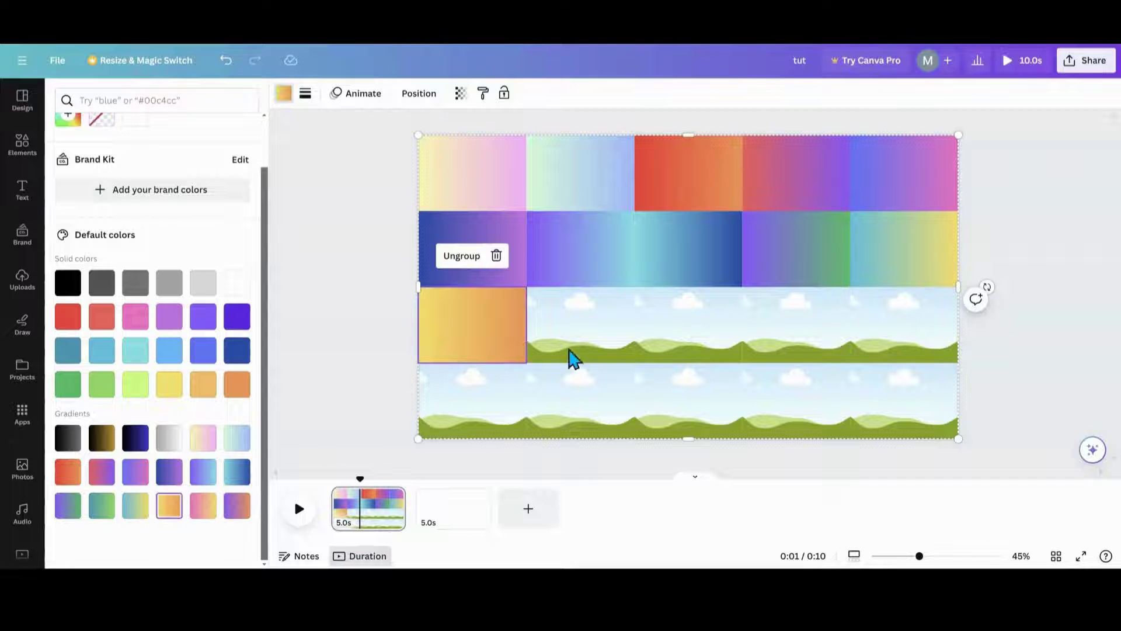
left_click(575, 339)
left_click(203, 505)
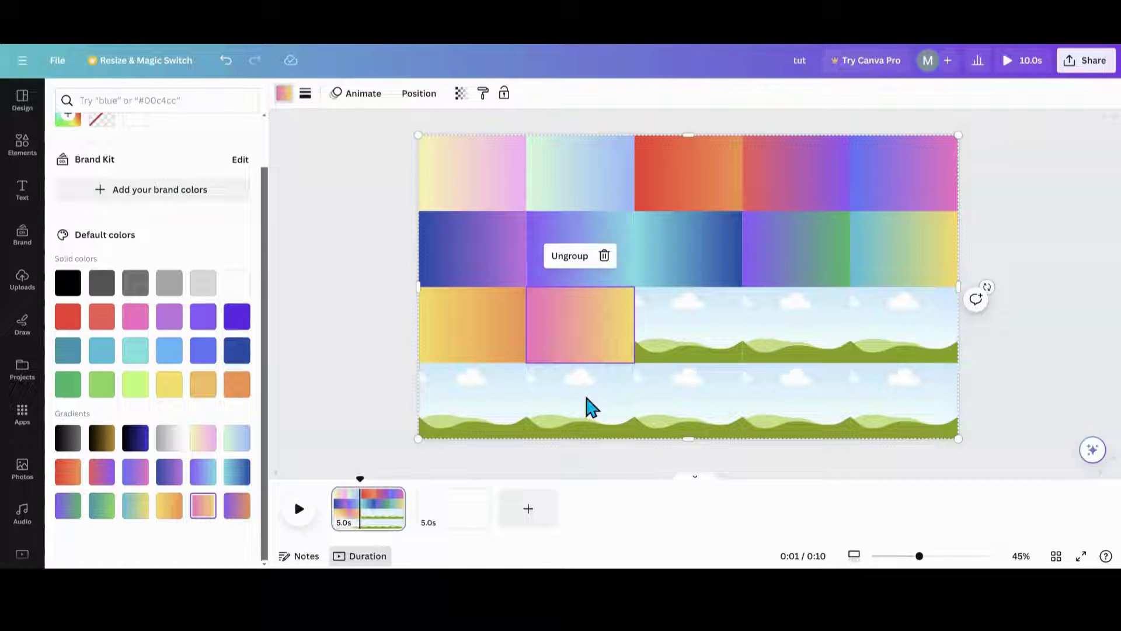
left_click(711, 318)
left_click(237, 506)
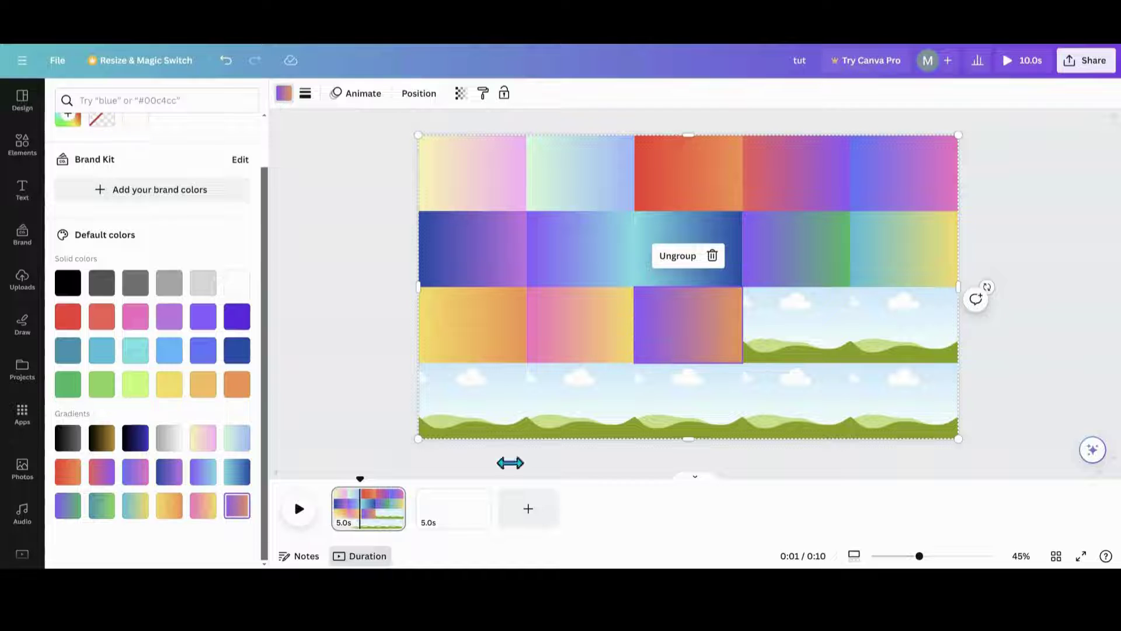
Fill the third row's fourth frame with the yellow-to-pink gradient and its fifth frame with the light green-to-blue gradient.
left_click(815, 342)
left_click(205, 441)
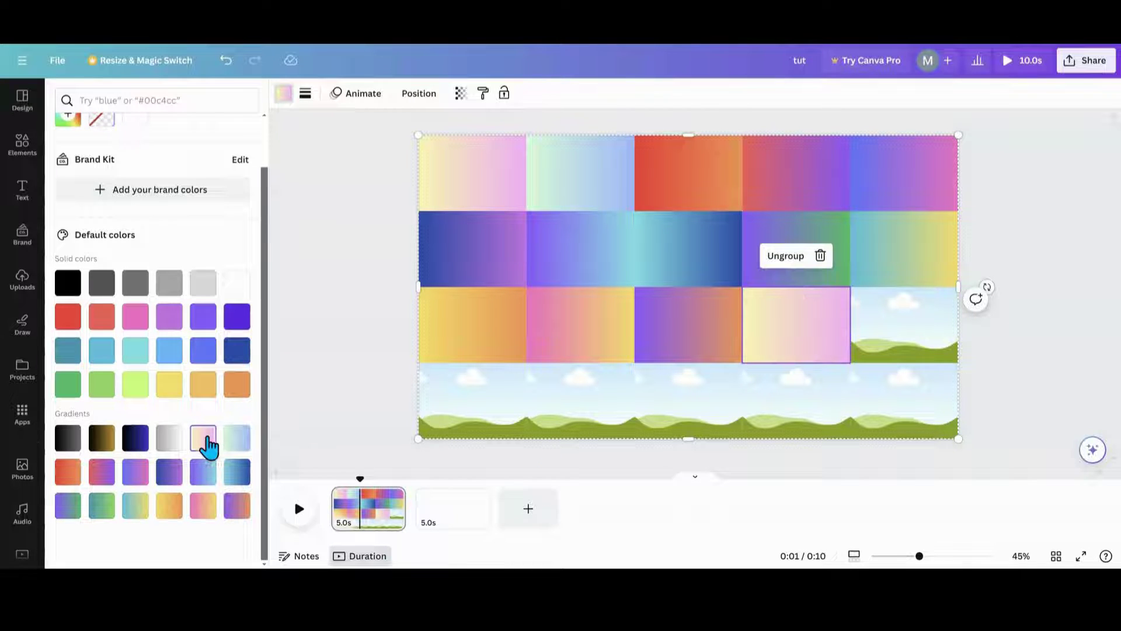
left_click(906, 326)
left_click(237, 439)
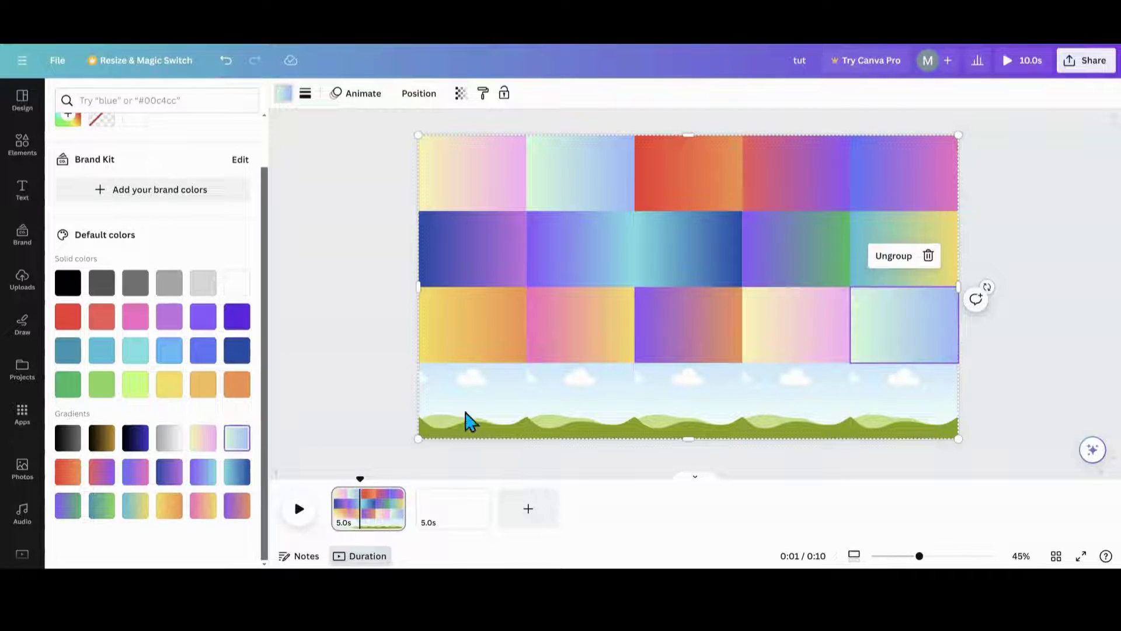
Fill the bottom row's first, second and third frames with the red-to-orange, red-to-purple and blue-to-pink gradients respectively.
left_click(470, 420)
left_click(68, 472)
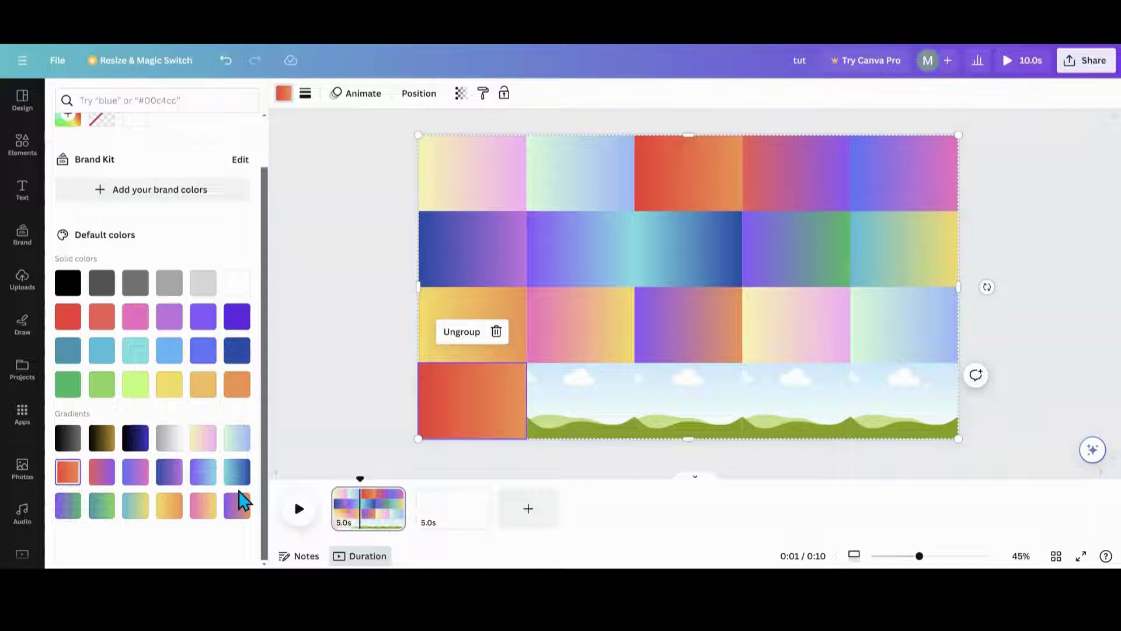
left_click(567, 419)
left_click(101, 472)
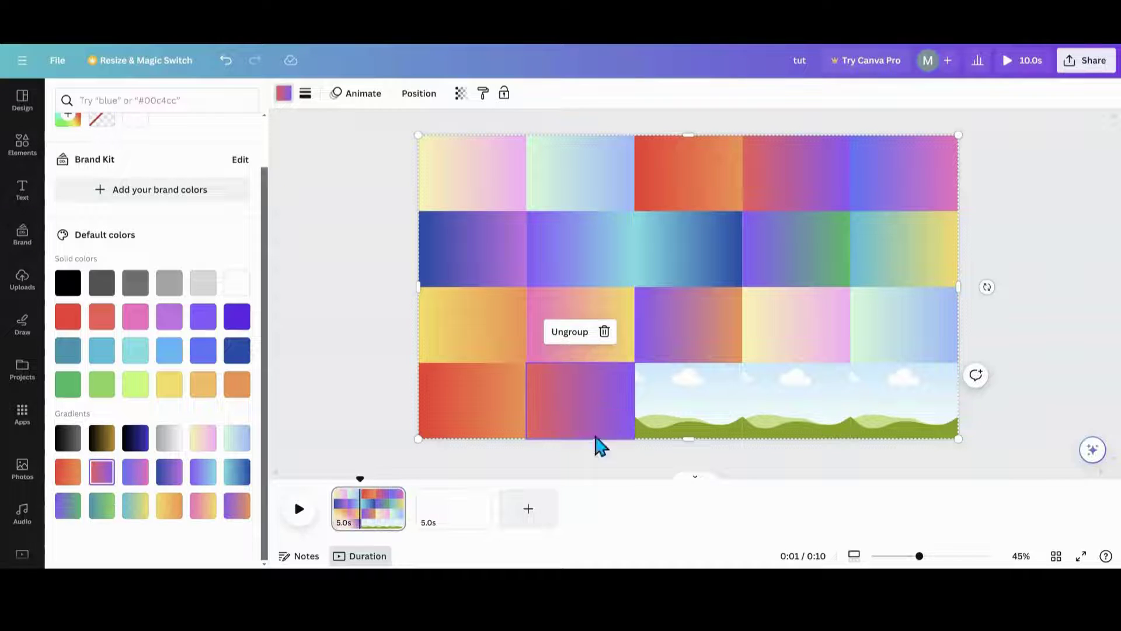
left_click(669, 409)
left_click(135, 472)
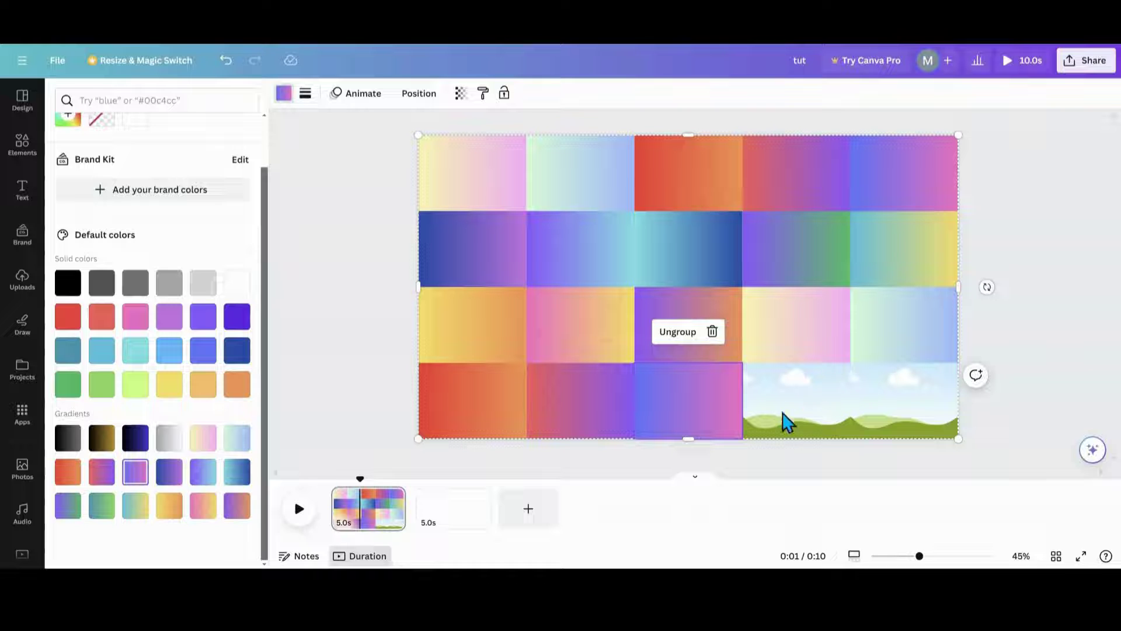
Fill the bottom row's fourth frame with the purple-to-cyan gradient and its fifth frame with the cyan-to-navy gradient.
left_click(787, 420)
left_click(202, 473)
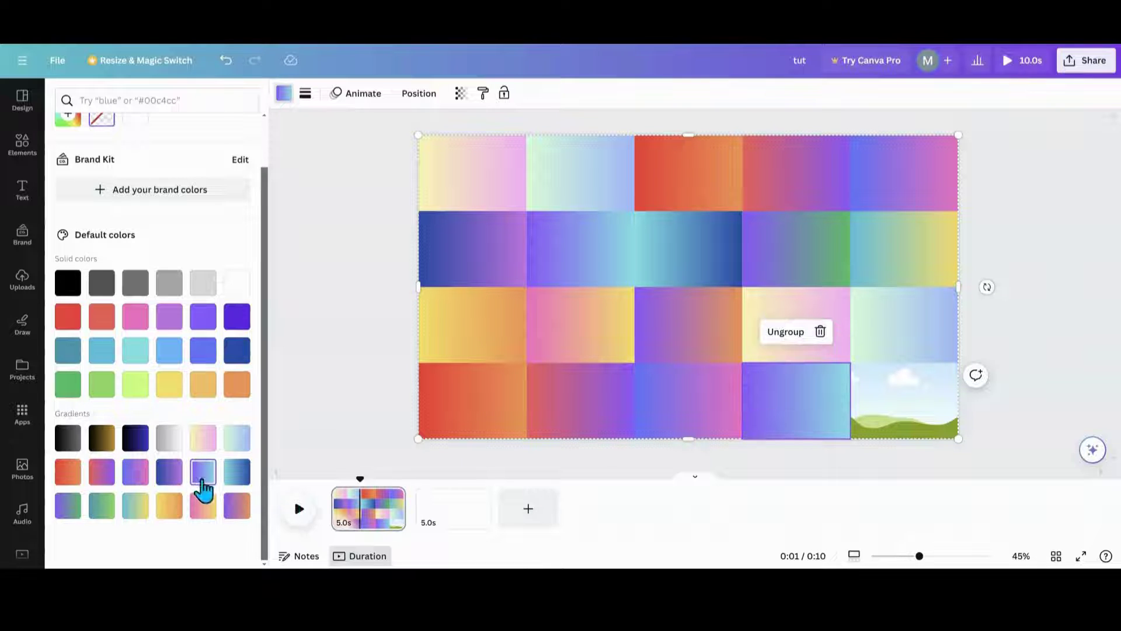
left_click(874, 421)
left_click(235, 473)
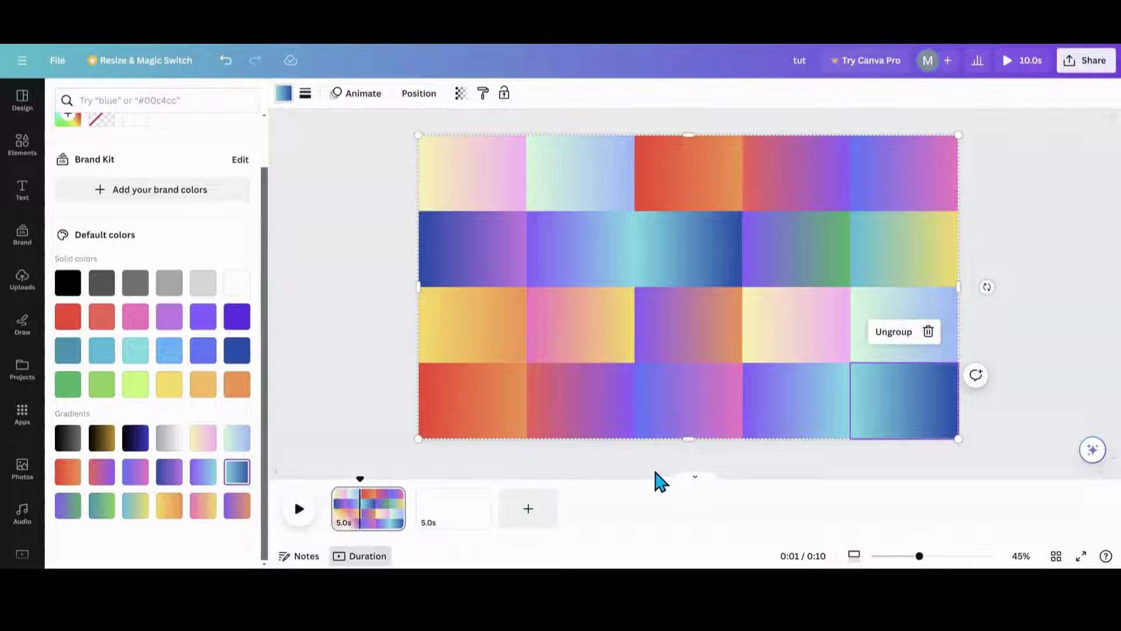
left_click(390, 169)
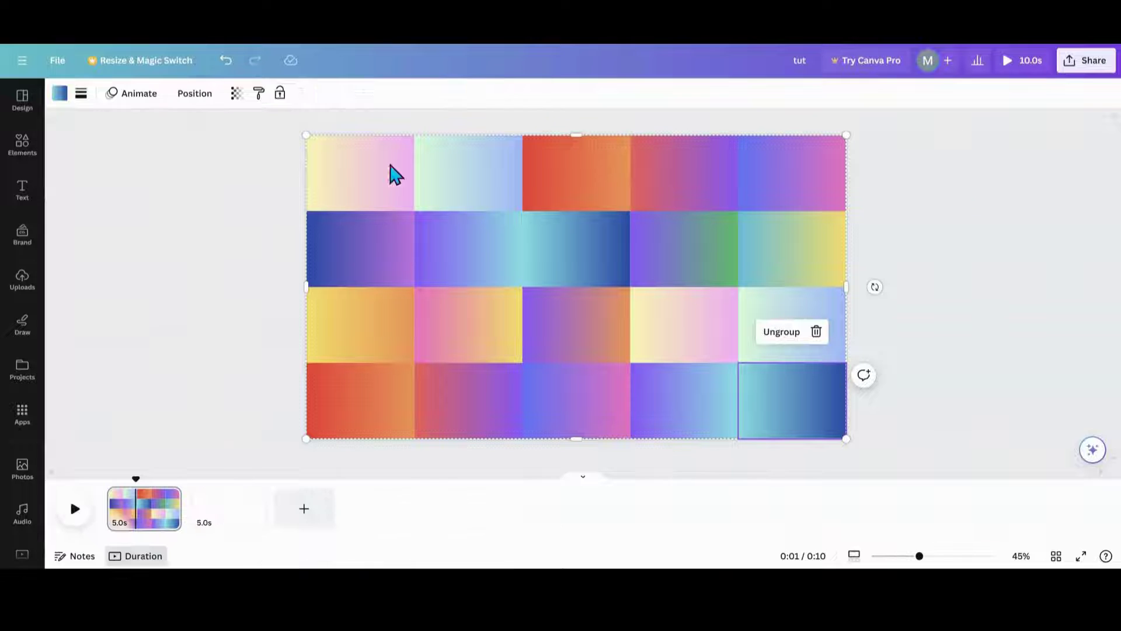
Duplicate the whole gradient frame group and align the copy exactly over the original.
left_click(193, 94)
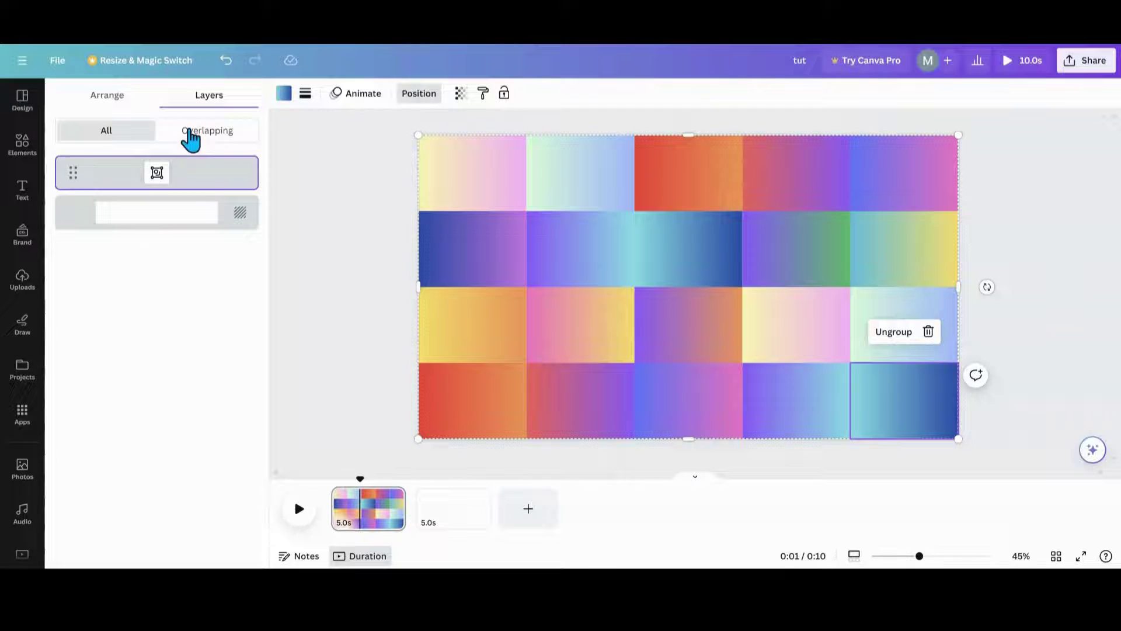
left_click(205, 175)
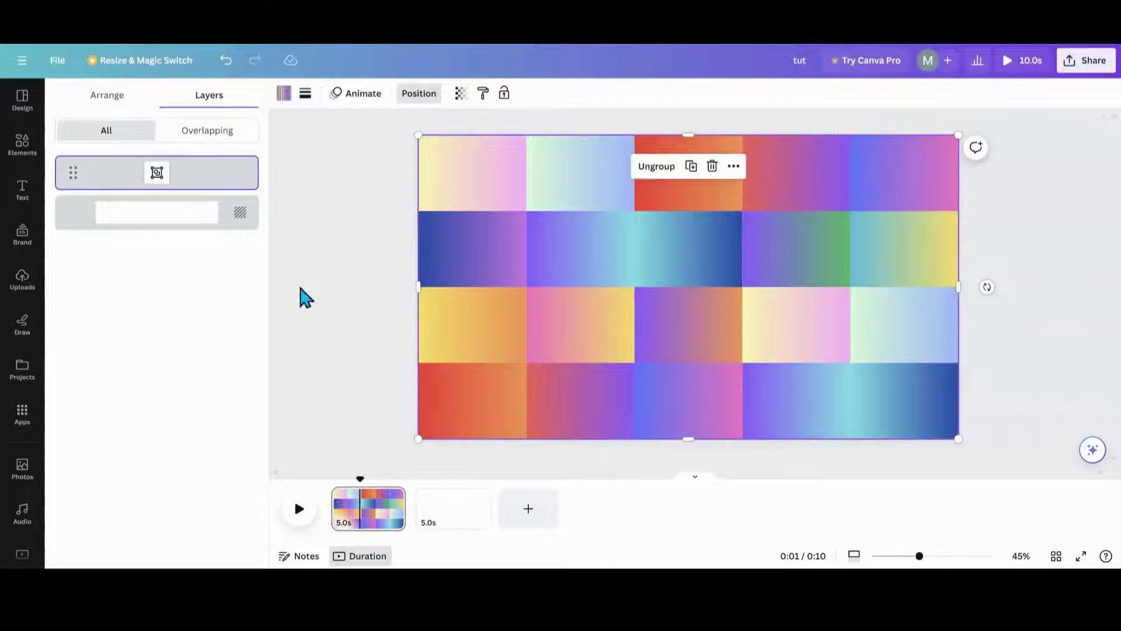
left_click(691, 167)
left_click_drag(678, 315, 669, 300)
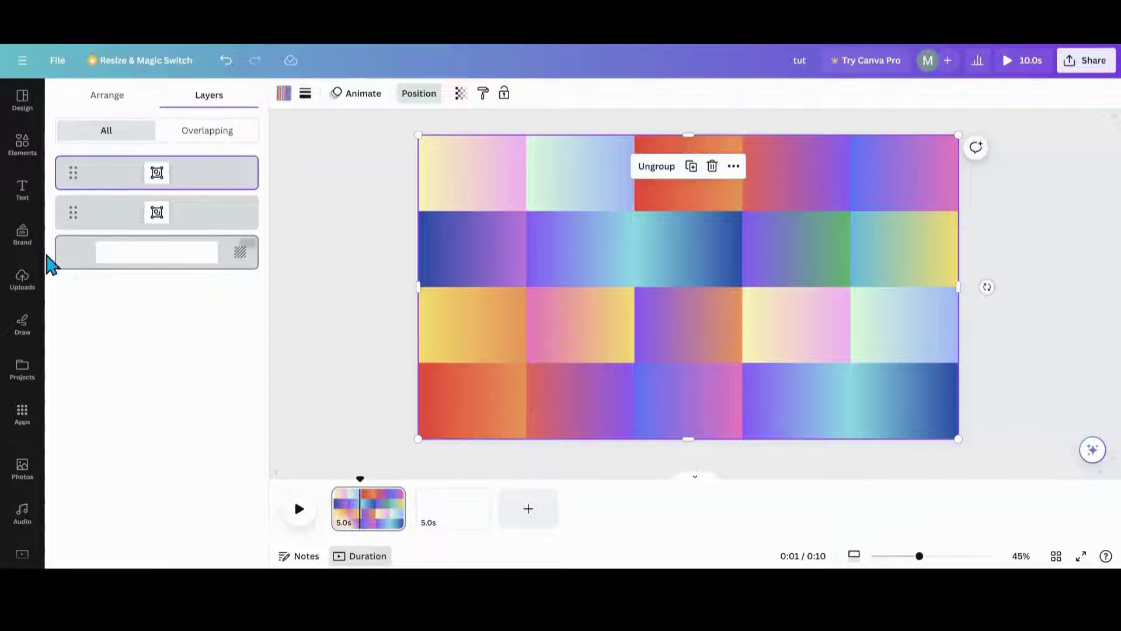
Fill the duplicated grid's top-row frames with five recently used cosmetics photos, from the compact-and-shadows shot to the brushes with palette.
left_click(13, 150)
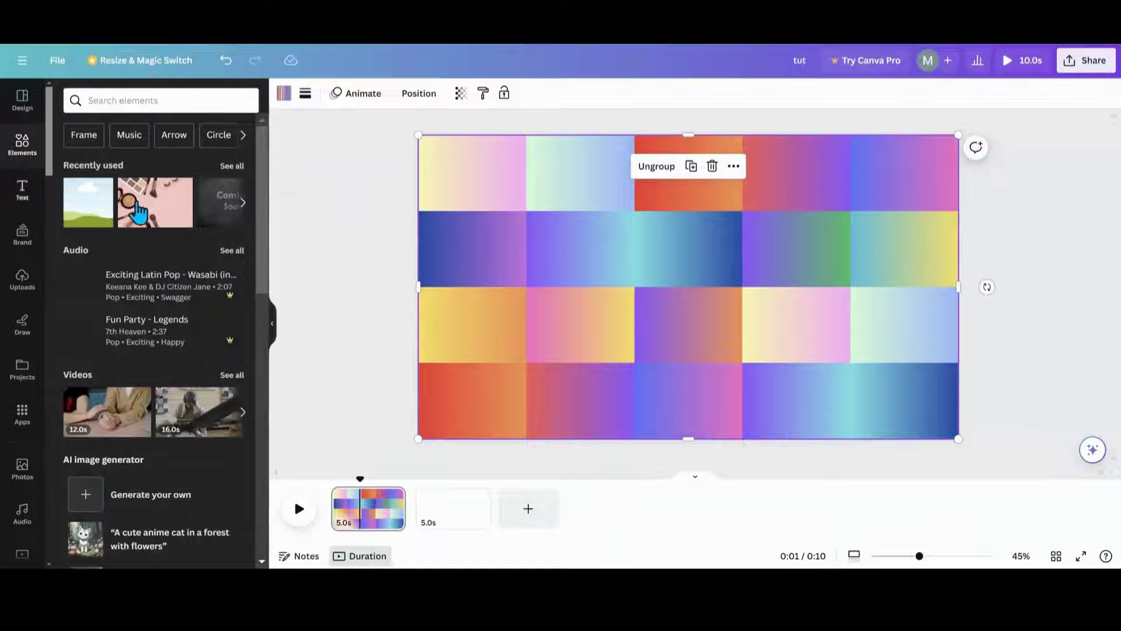
scroll(239, 174, "down", 1)
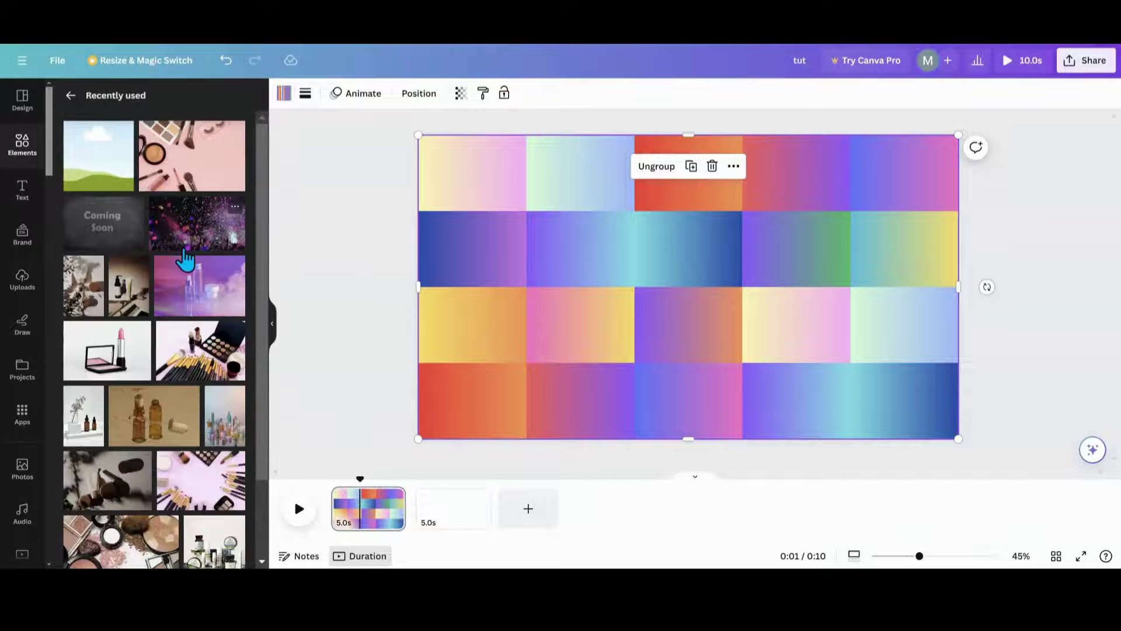
scroll(183, 258, "down", 2)
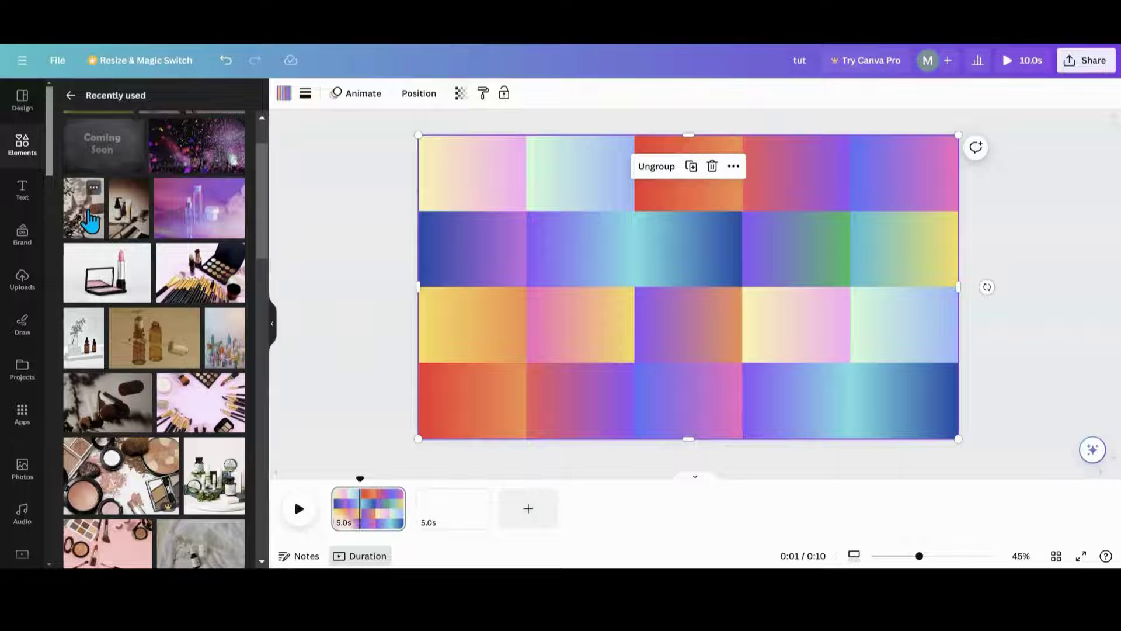
left_click_drag(87, 225, 461, 196)
left_click_drag(130, 210, 605, 171)
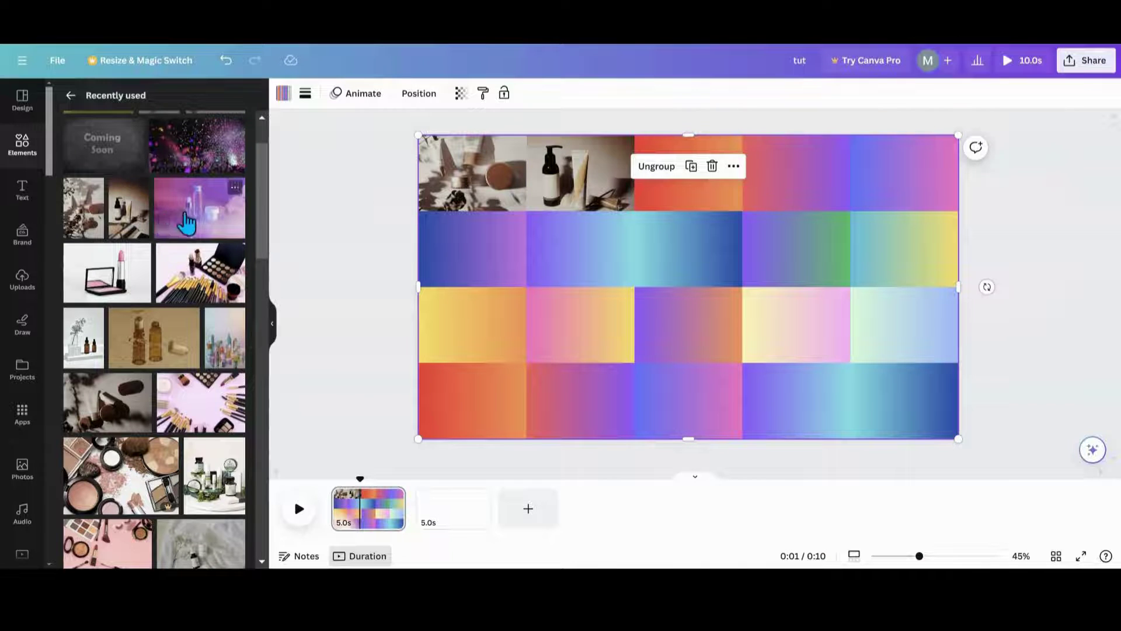
left_click_drag(199, 208, 677, 184)
left_click_drag(97, 279, 829, 175)
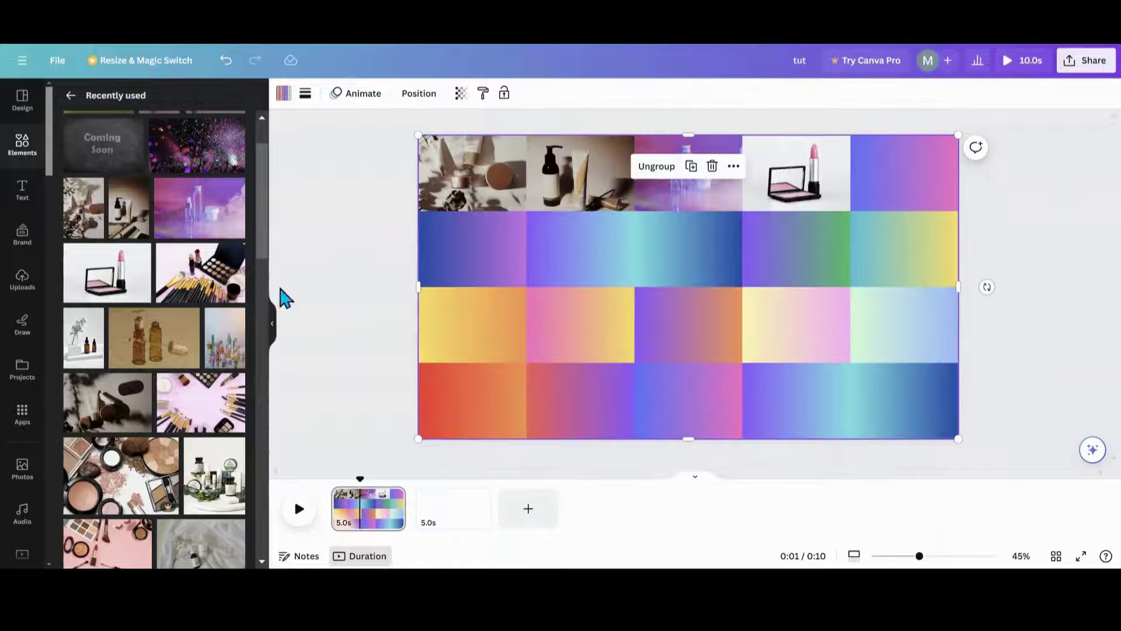
mouse_move(215, 290)
left_mouse_down()
mouse_move(881, 156)
mouse_move(864, 170)
left_mouse_up()
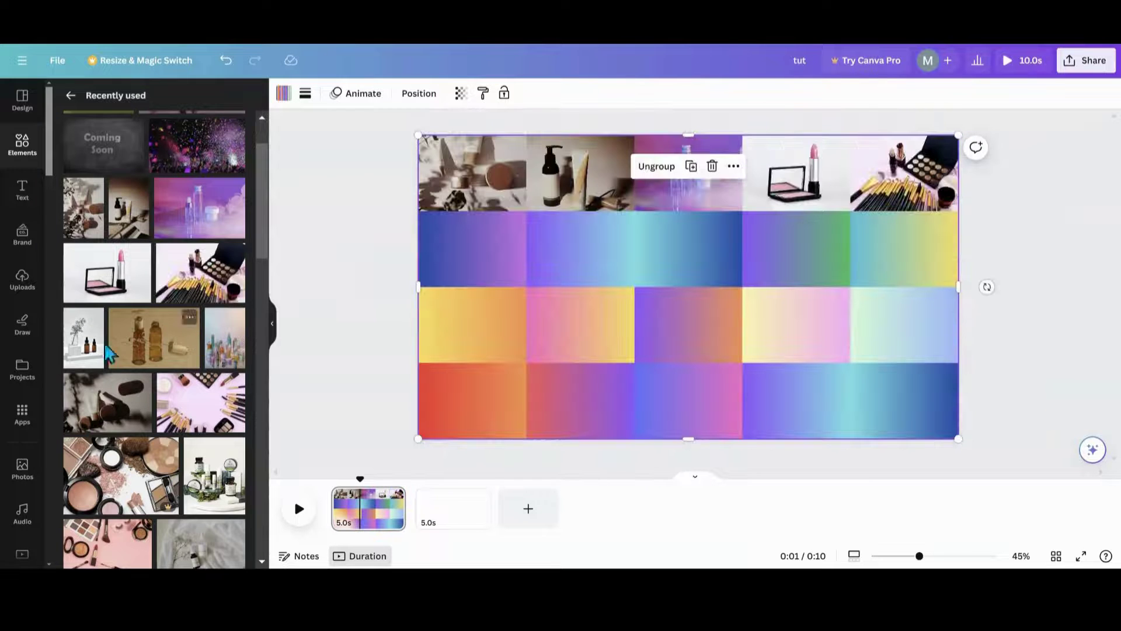
Fill the second row's frames with the vase and droppers, amber bottles, coloured bottles, dark compact and pink brush-circle photos.
mouse_move(87, 338)
left_mouse_down()
mouse_move(317, 304)
mouse_move(501, 243)
mouse_move(491, 245)
left_mouse_up()
left_click_drag(153, 338, 560, 254)
left_click_drag(225, 342, 679, 231)
mouse_move(108, 402)
left_mouse_down()
mouse_move(421, 363)
mouse_move(765, 288)
mouse_move(652, 323)
mouse_move(796, 249)
left_mouse_up()
mouse_move(217, 412)
left_mouse_down()
mouse_move(867, 308)
mouse_move(913, 284)
mouse_move(904, 252)
left_mouse_up()
Fill the third row's frames with the jars, pink makeup flat lay, bottle on fabric, tube with dropper, and brown dropper bottle photos.
scroll(120, 479, "down", 3)
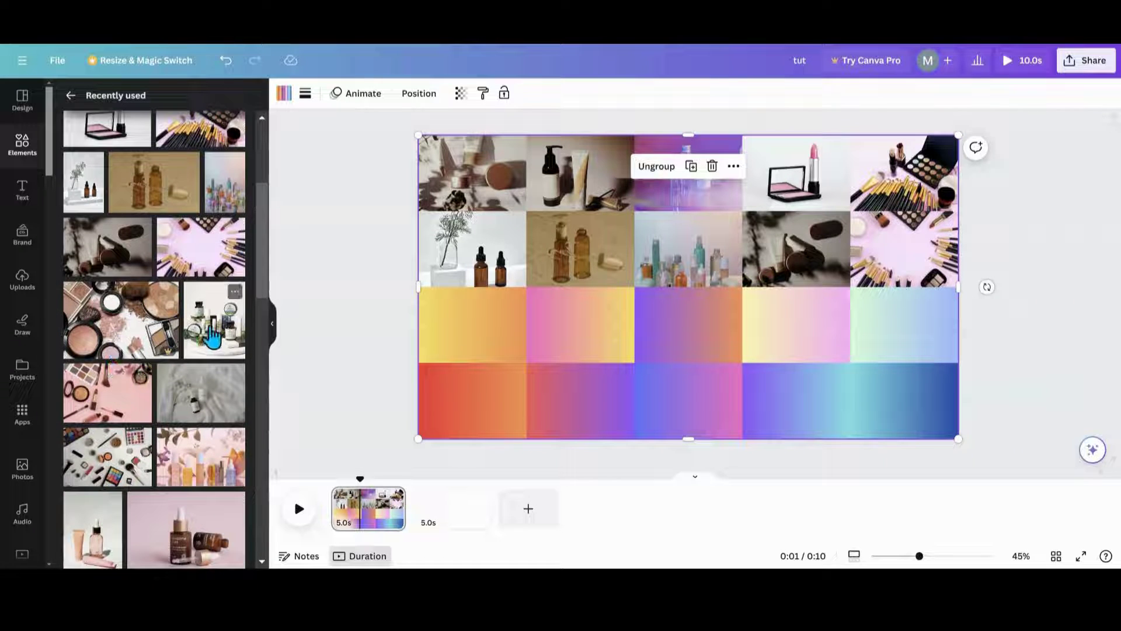
left_click_drag(213, 327, 461, 333)
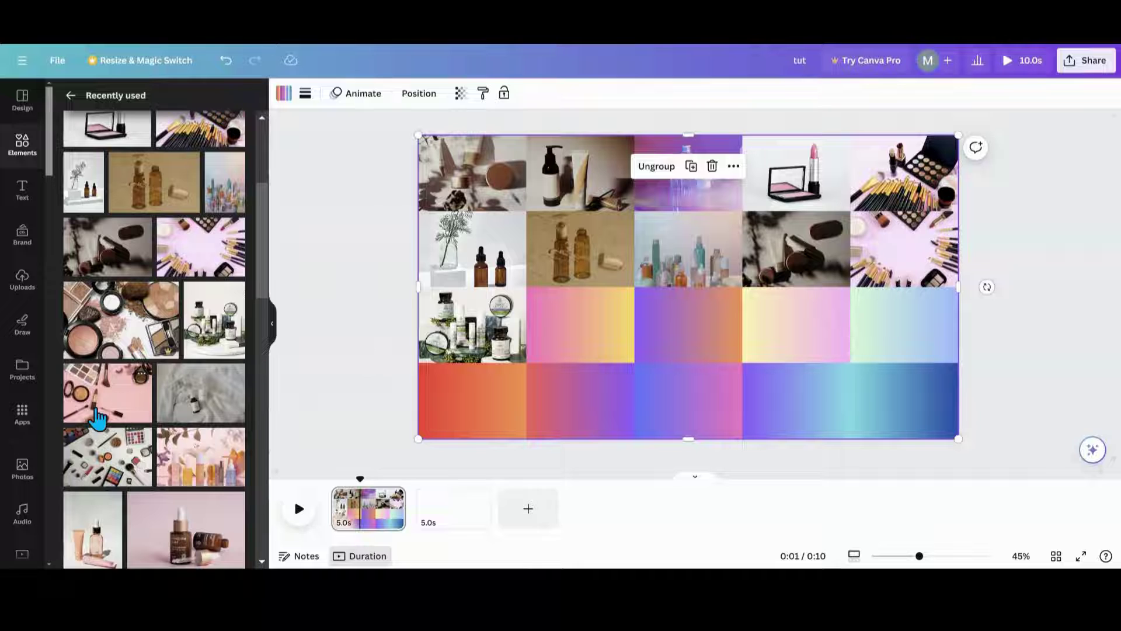
left_click_drag(102, 415, 574, 342)
left_click_drag(198, 412, 662, 336)
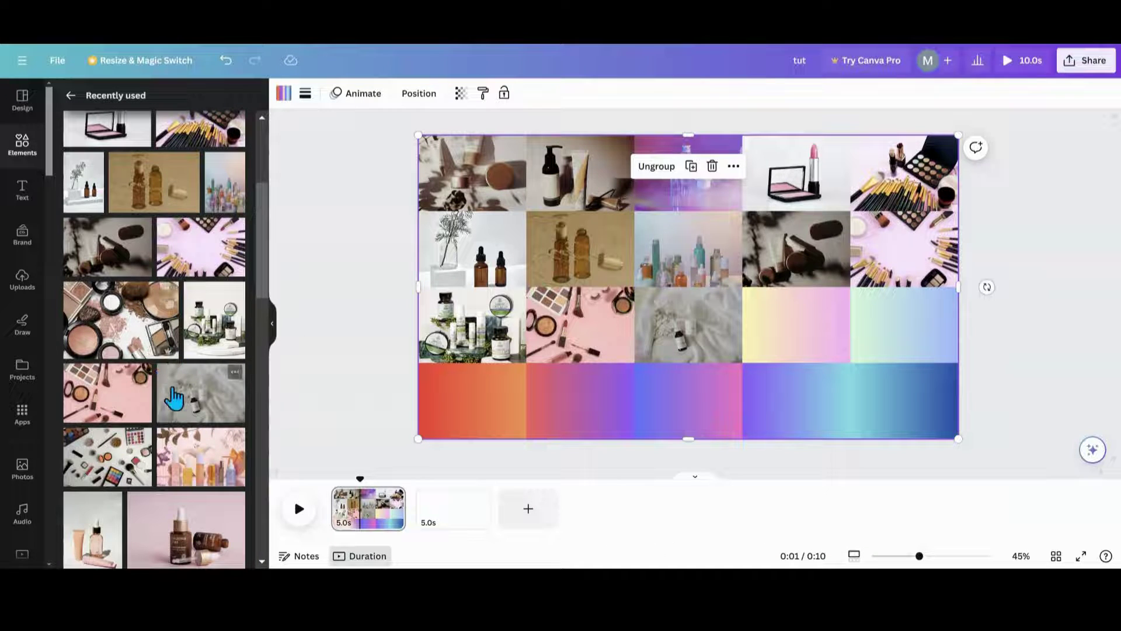
scroll(127, 432, "down", 3)
left_click_drag(105, 380, 776, 317)
left_click_drag(186, 385, 911, 325)
Fill the bottom row's frames with the towel-wrapped woman, pale cosmetics, brushes with palette, vase and droppers, and purple bottle photos.
left_click_drag(115, 465, 474, 403)
left_click_drag(213, 455, 570, 403)
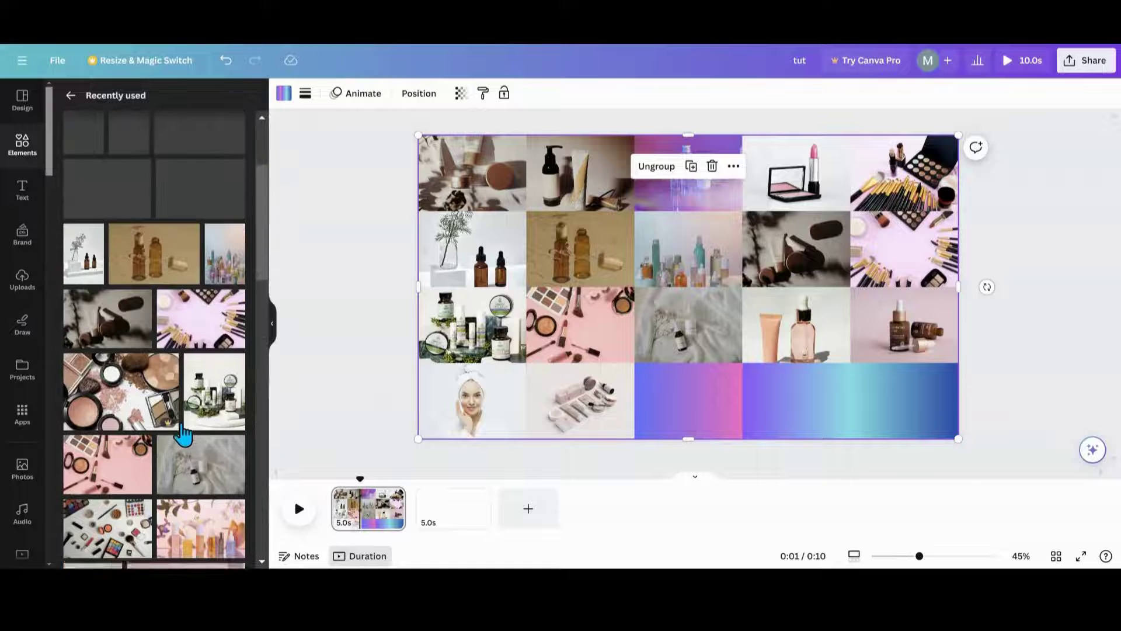
mouse_move(71, 284)
left_mouse_down()
mouse_move(99, 275)
mouse_move(632, 388)
mouse_move(752, 381)
left_mouse_up()
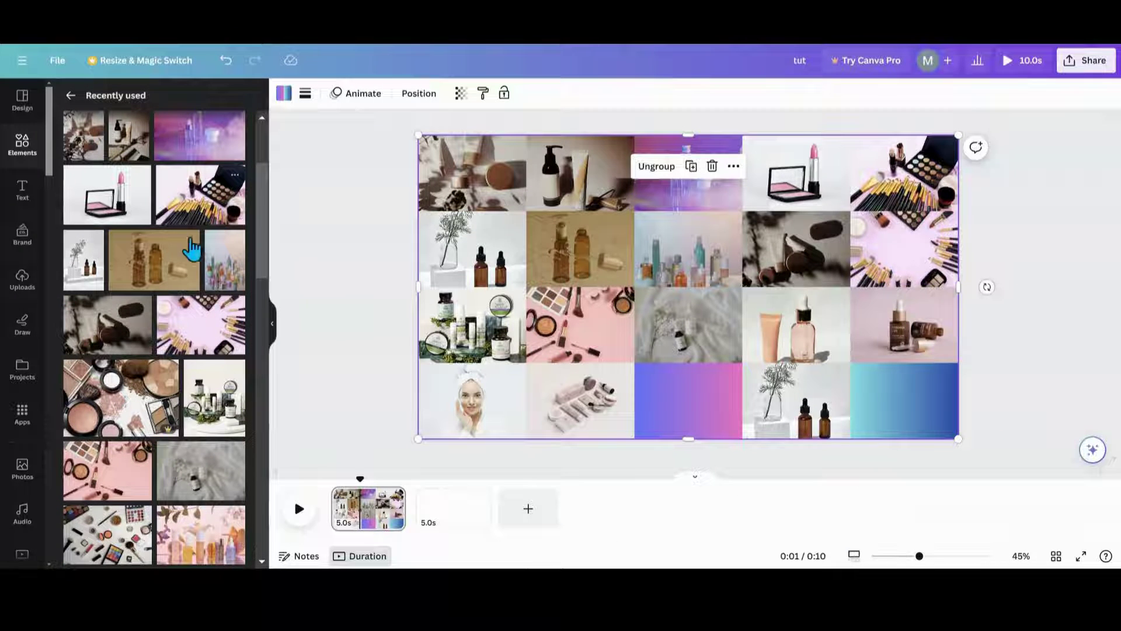
left_click_drag(181, 205, 663, 391)
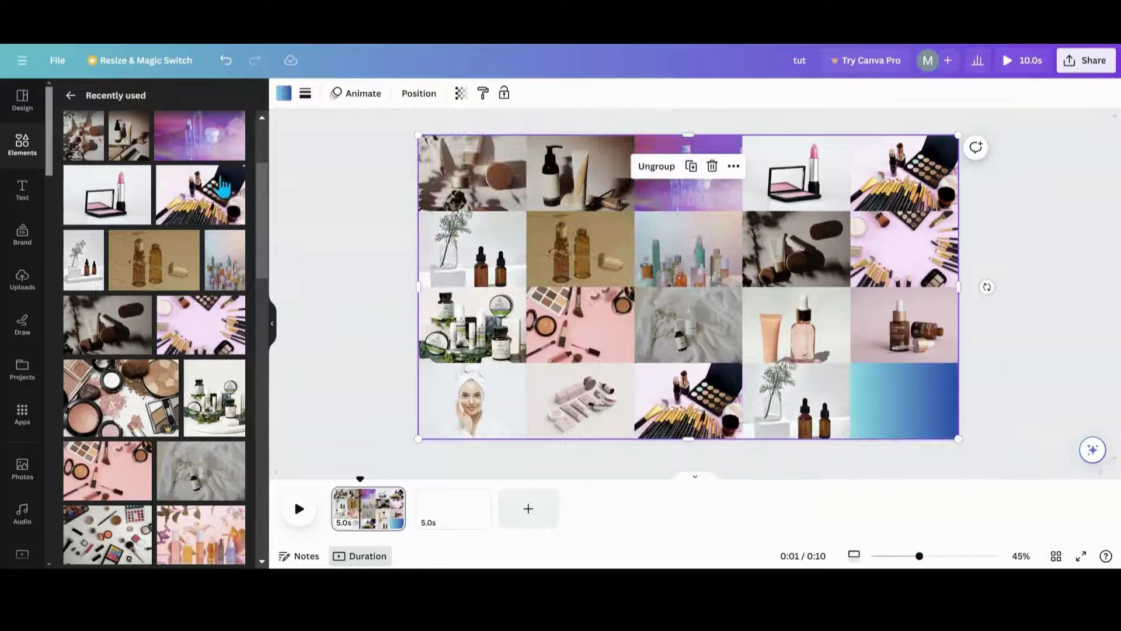
left_click_drag(217, 153, 877, 416)
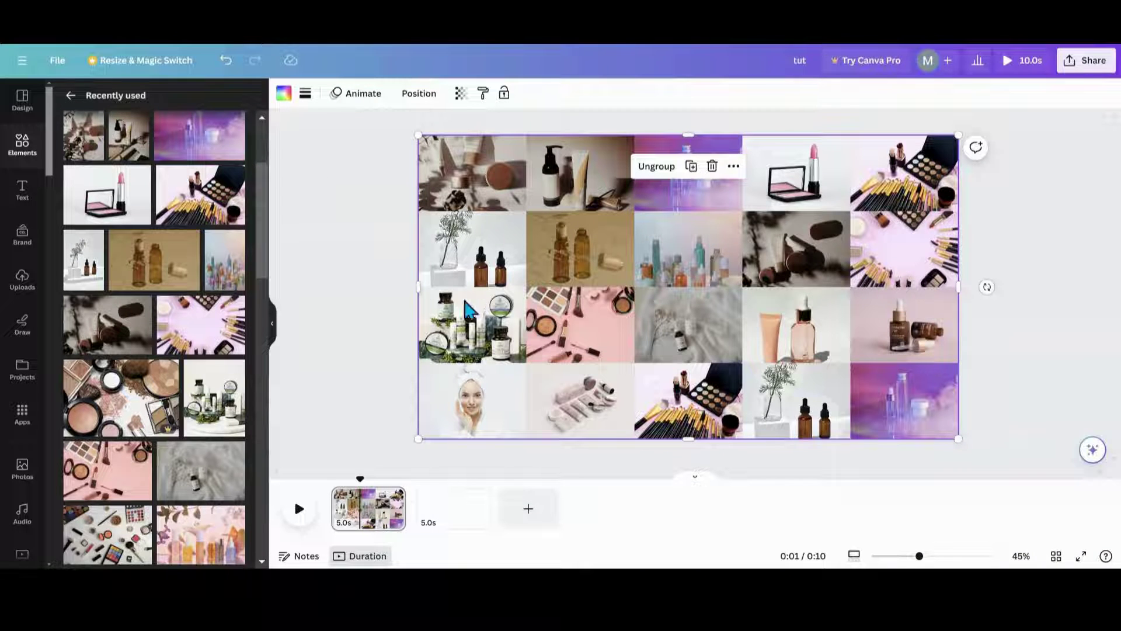
left_click(271, 333)
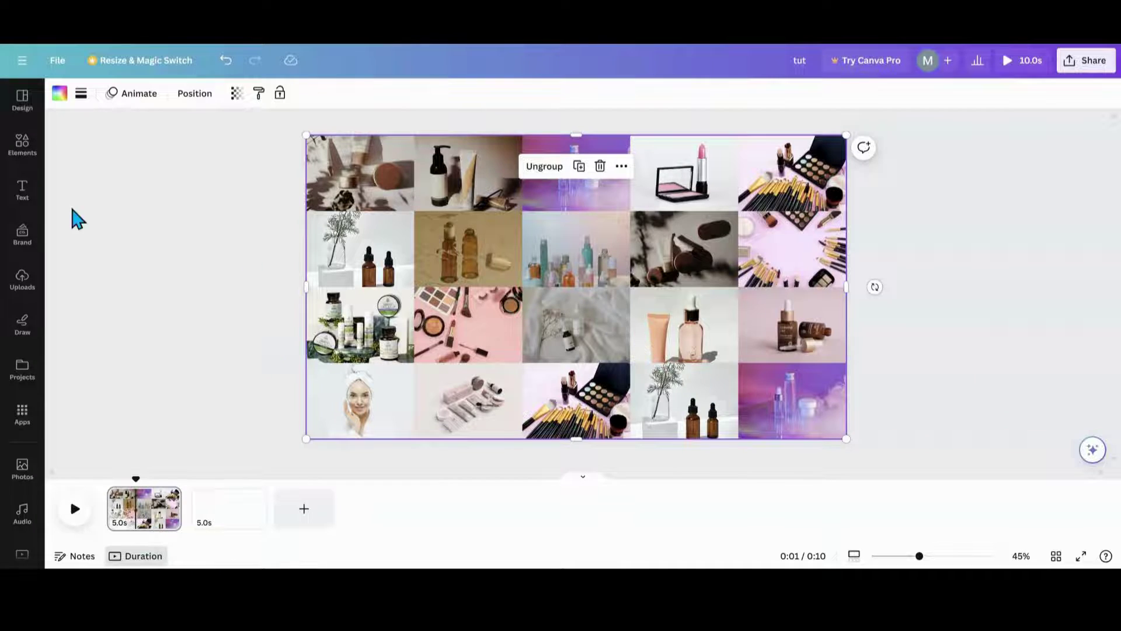
Add a recently used frame and stretch it over the grid's central area, three columns wide and two rows high.
left_click(32, 156)
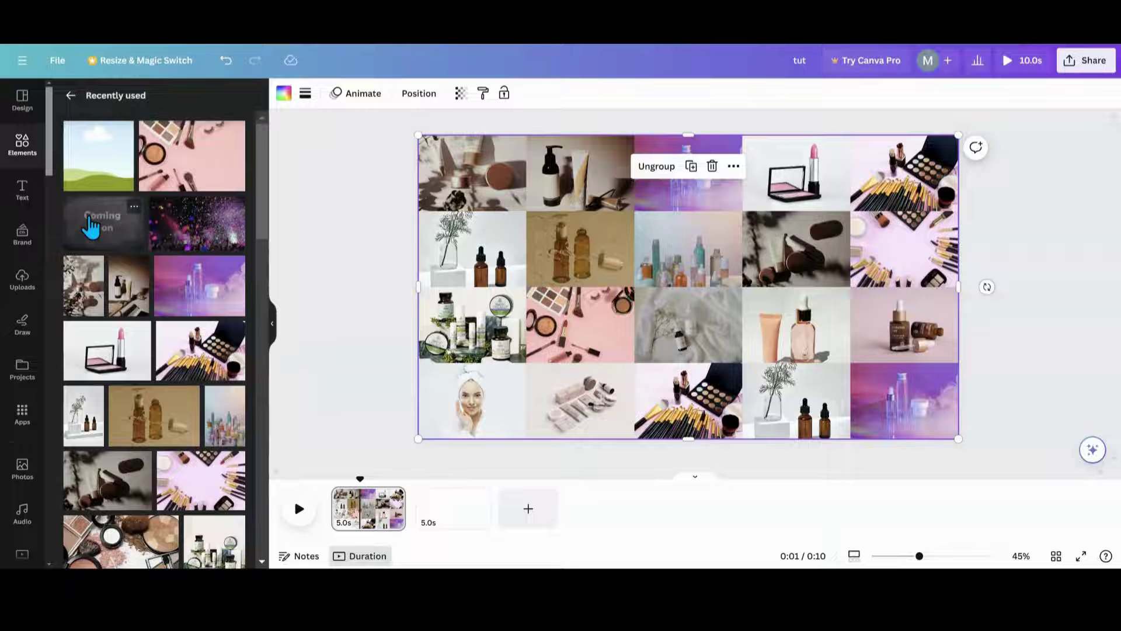
left_click(82, 178)
left_click_drag(676, 270, 591, 261)
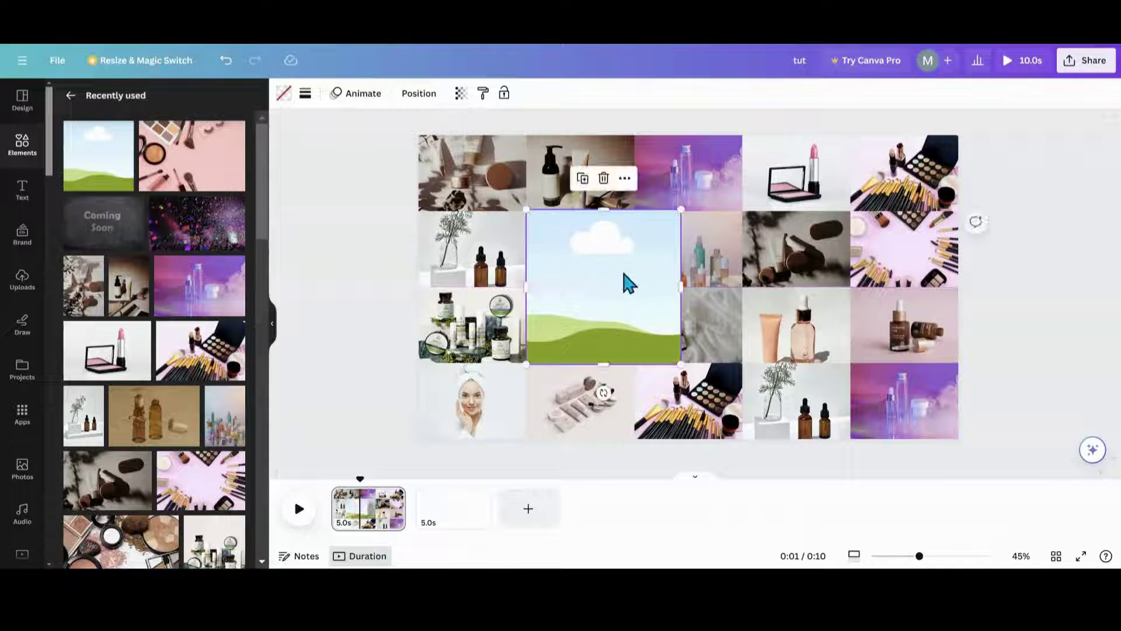
left_click_drag(683, 287, 876, 288)
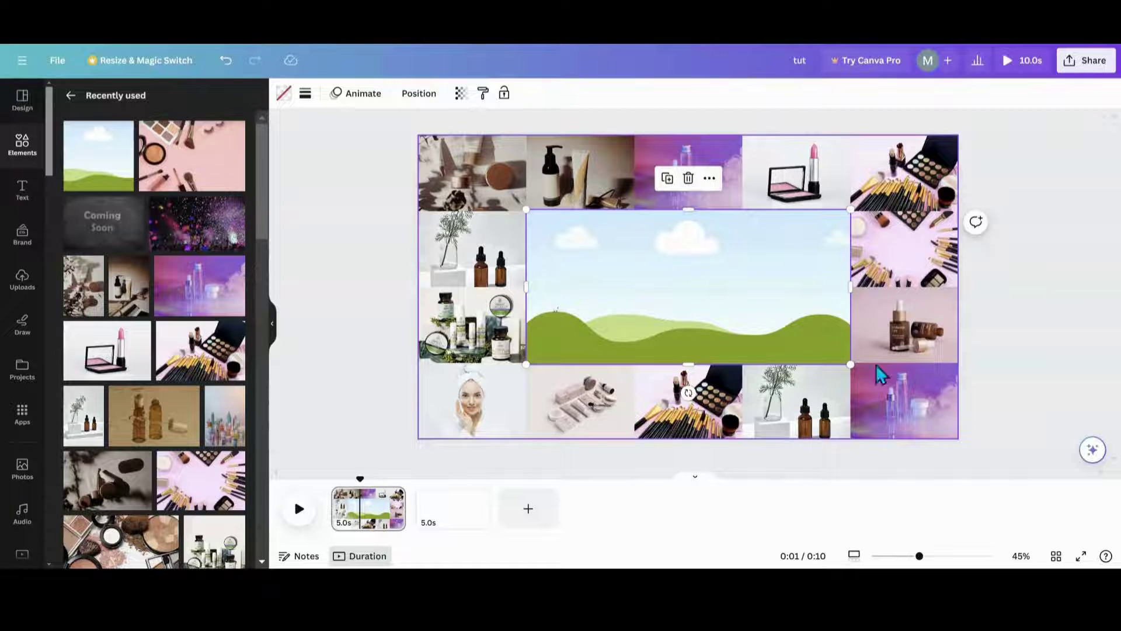
Delete the large central frame and duplicate the photo grid page.
left_click(689, 187)
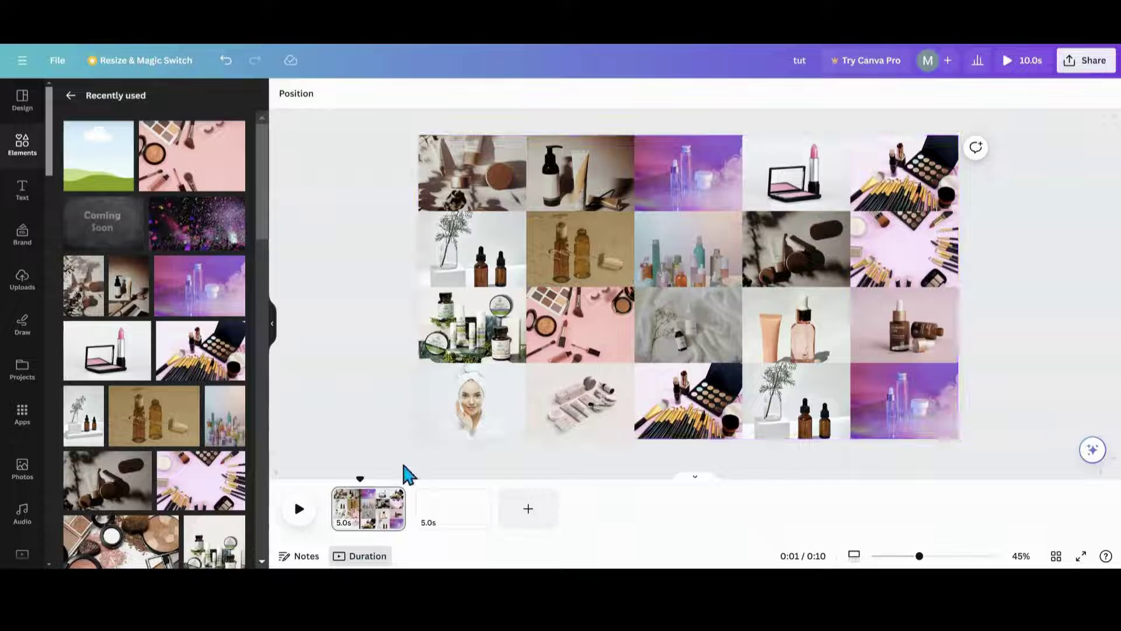
left_click(393, 497)
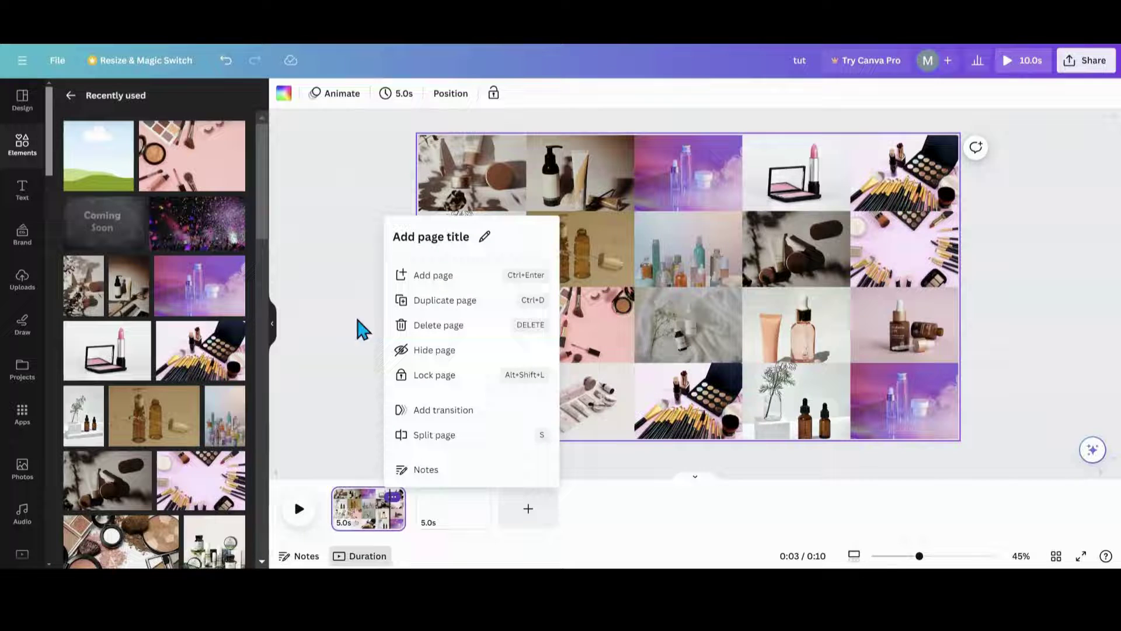
left_click(451, 303)
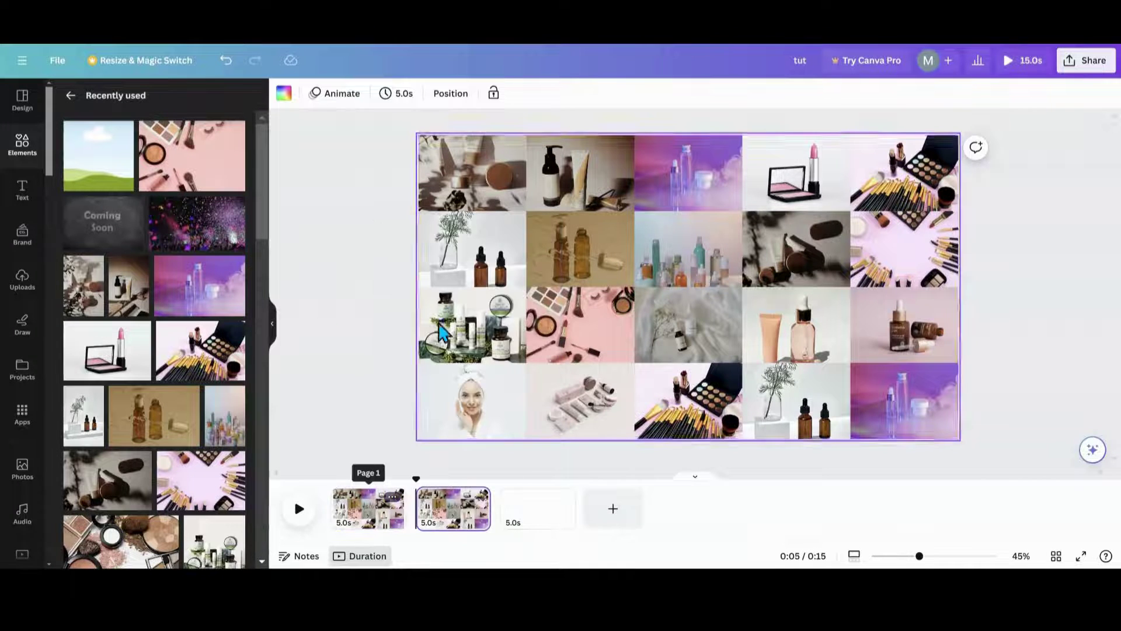
On the duplicated page, set transparency to 0 for the top row's second photo and the second row's dark compact photo.
left_click(556, 190)
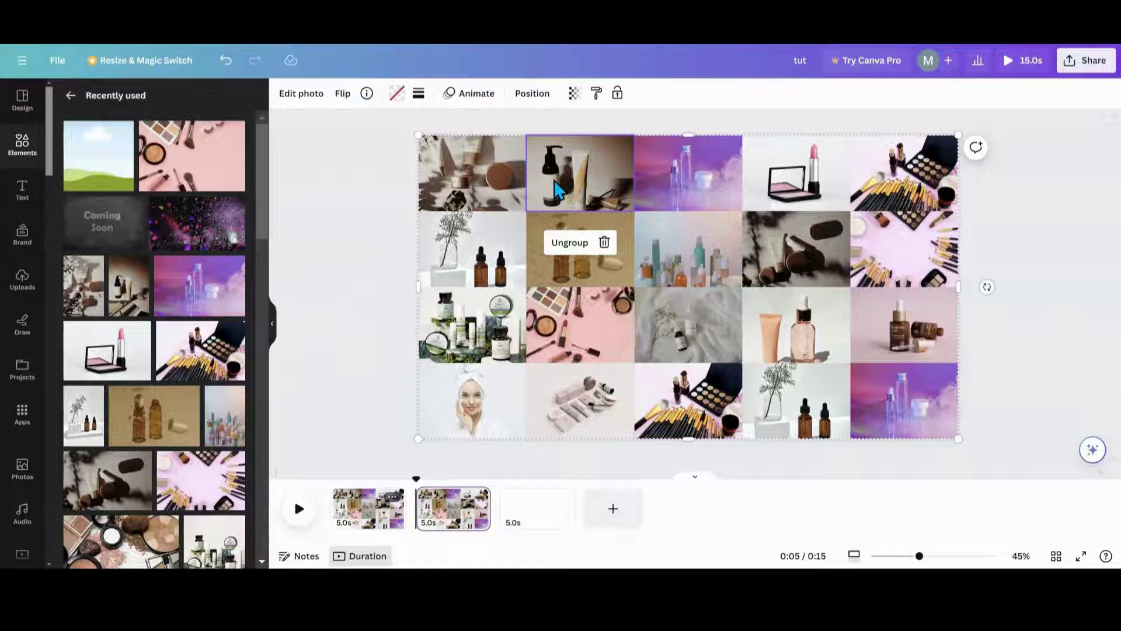
left_click(575, 93)
left_click_drag(574, 143, 410, 164)
left_click(822, 270)
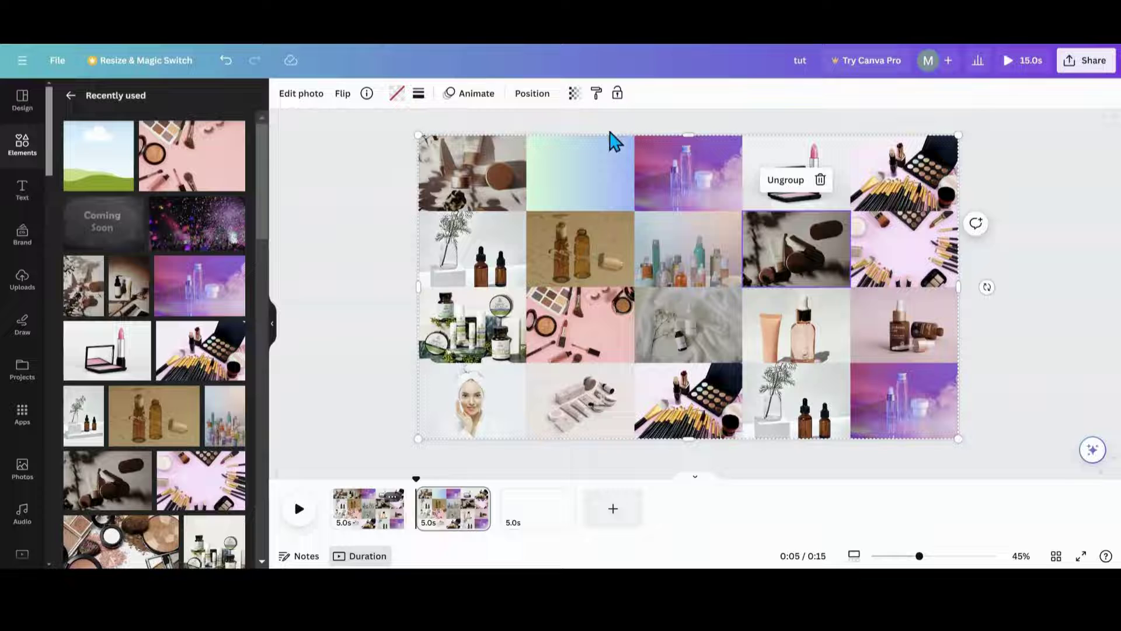
left_click(572, 93)
left_click_drag(579, 144, 370, 168)
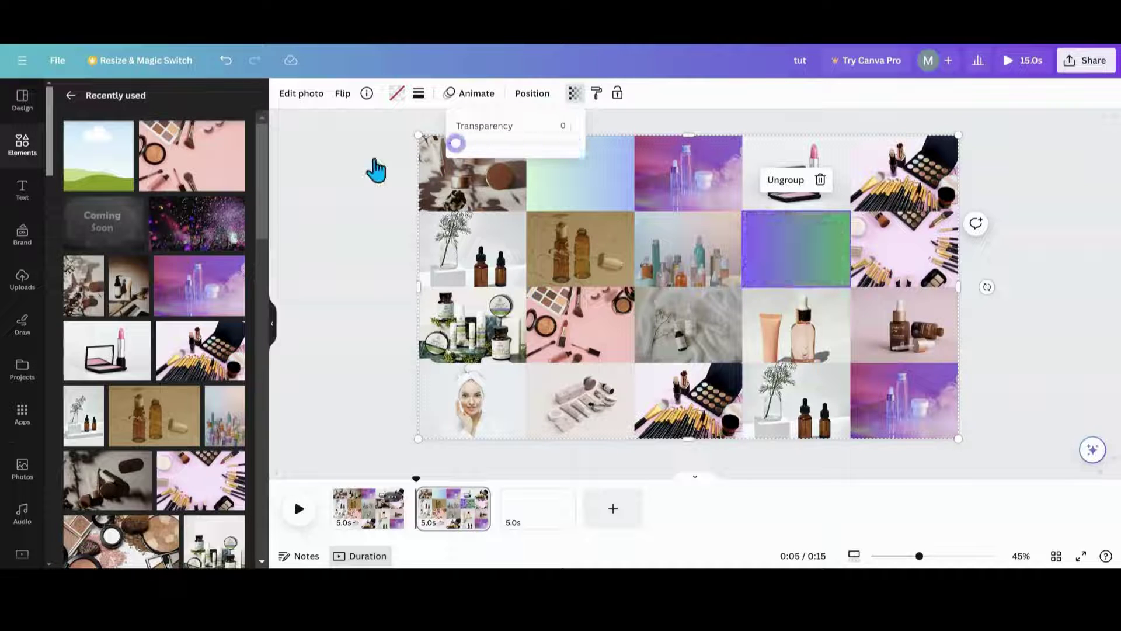
Set transparency to 0 for the bottom row's pale cosmetics, top row's brushes with palette, and second row's vase and droppers photos.
left_click(585, 388)
left_click(574, 93)
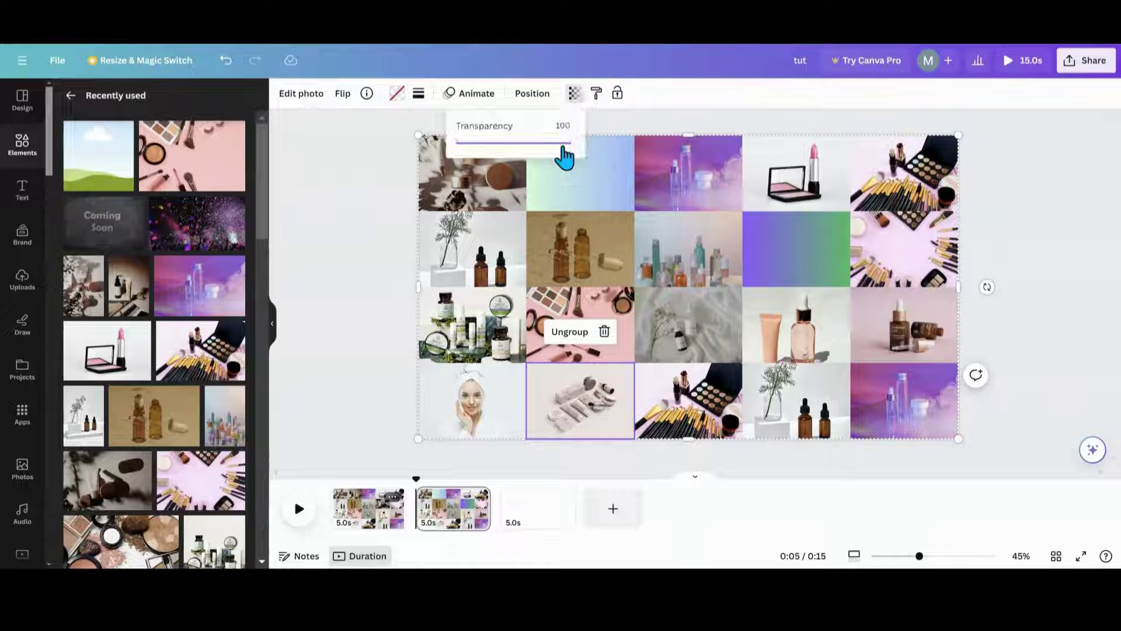
left_click_drag(573, 143, 400, 149)
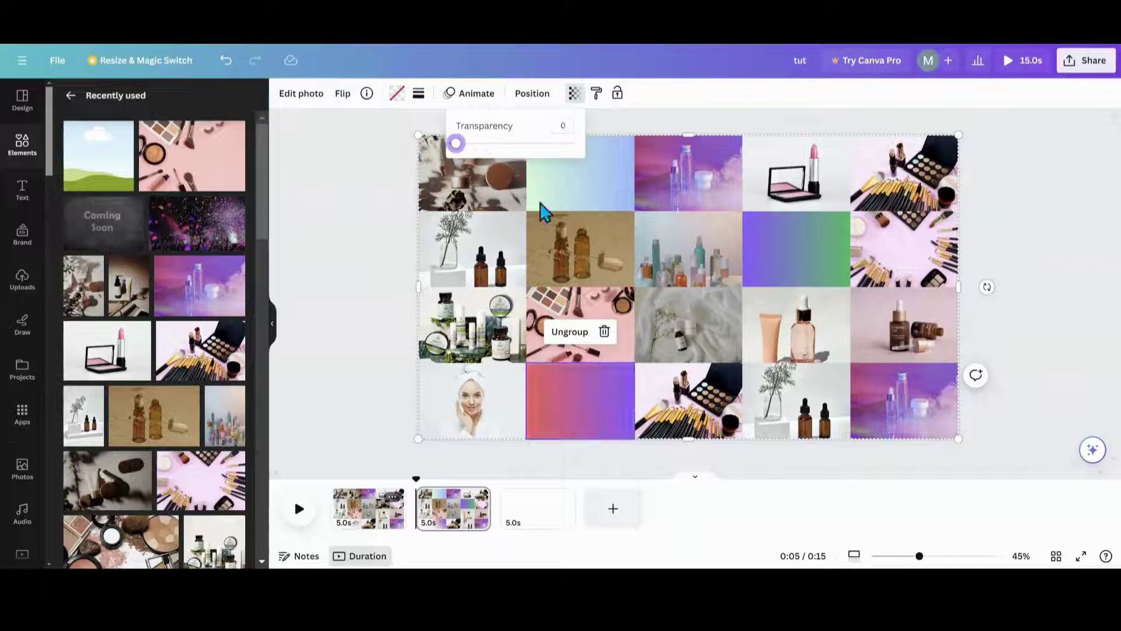
left_click(879, 195)
left_click(574, 94)
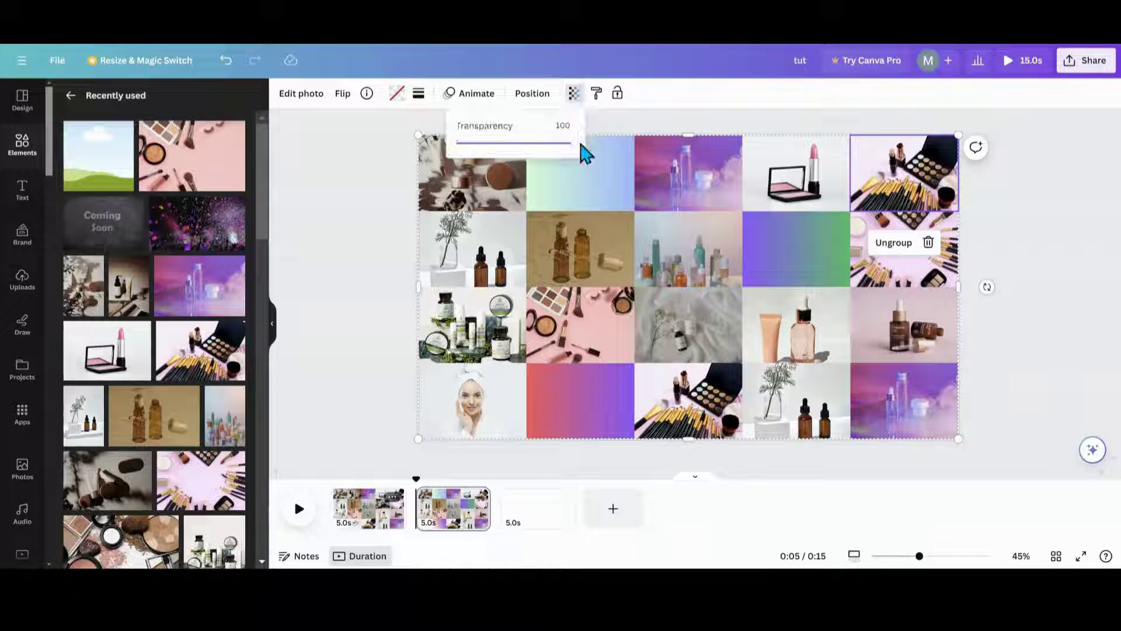
left_click_drag(572, 144, 416, 149)
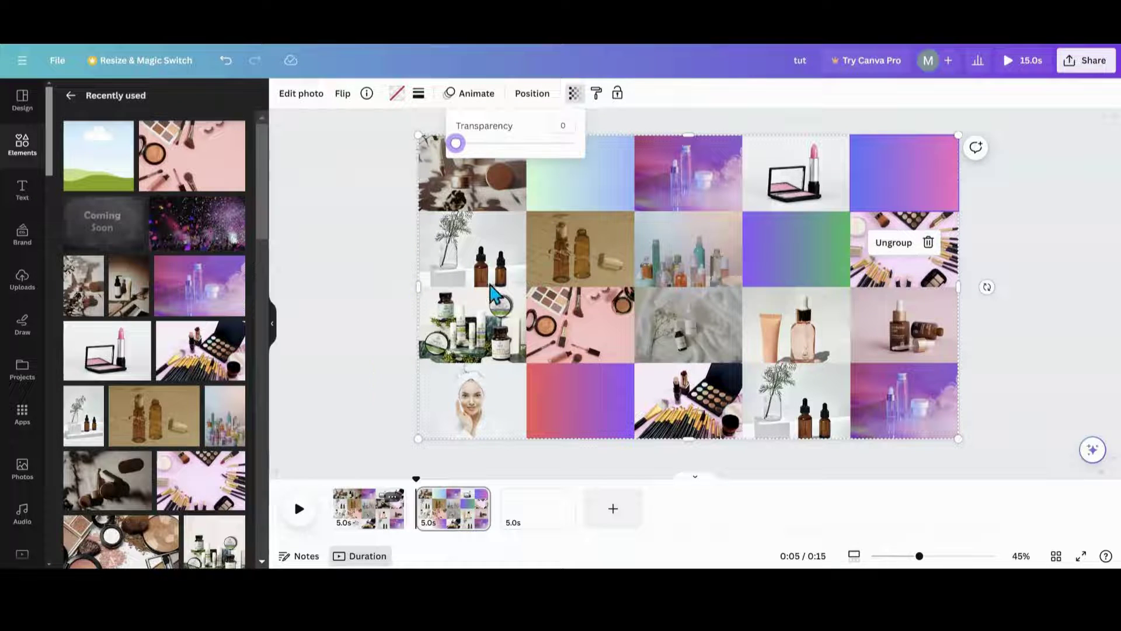
left_click(476, 265)
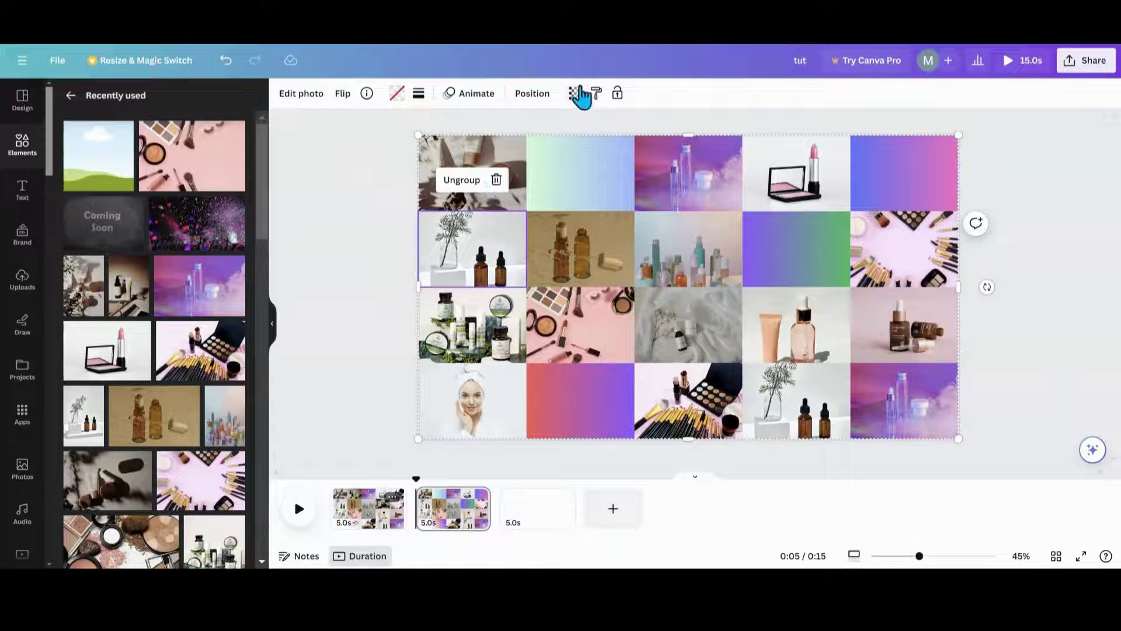
left_click(578, 95)
left_click_drag(575, 150, 395, 160)
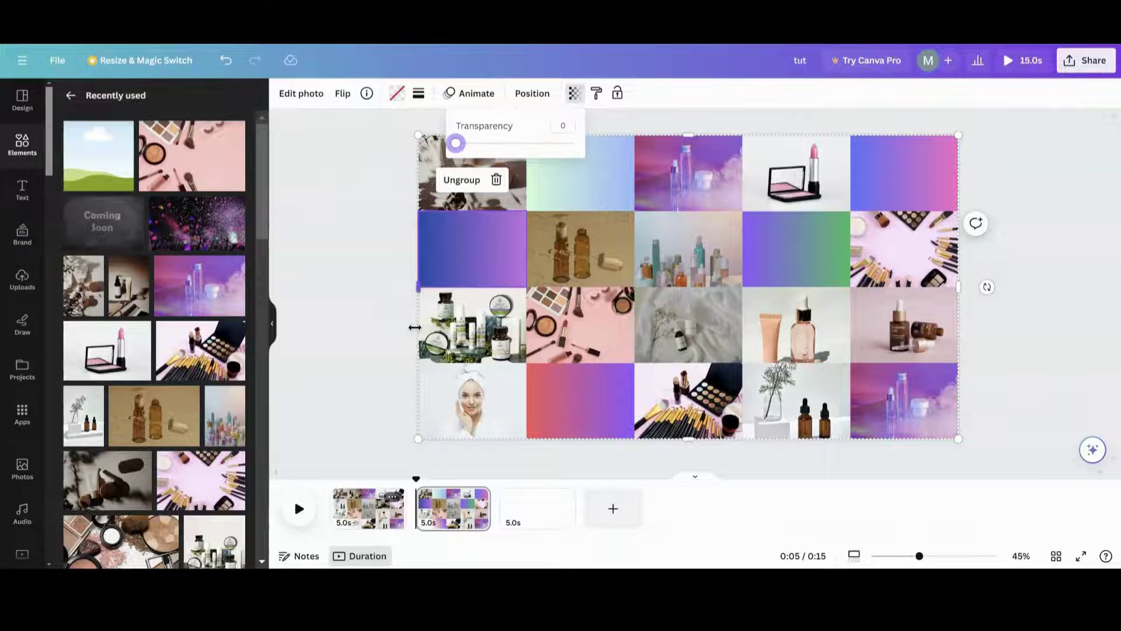
Duplicate the first page and move the copy to third place, after the page with revealed gradients.
left_click(374, 505)
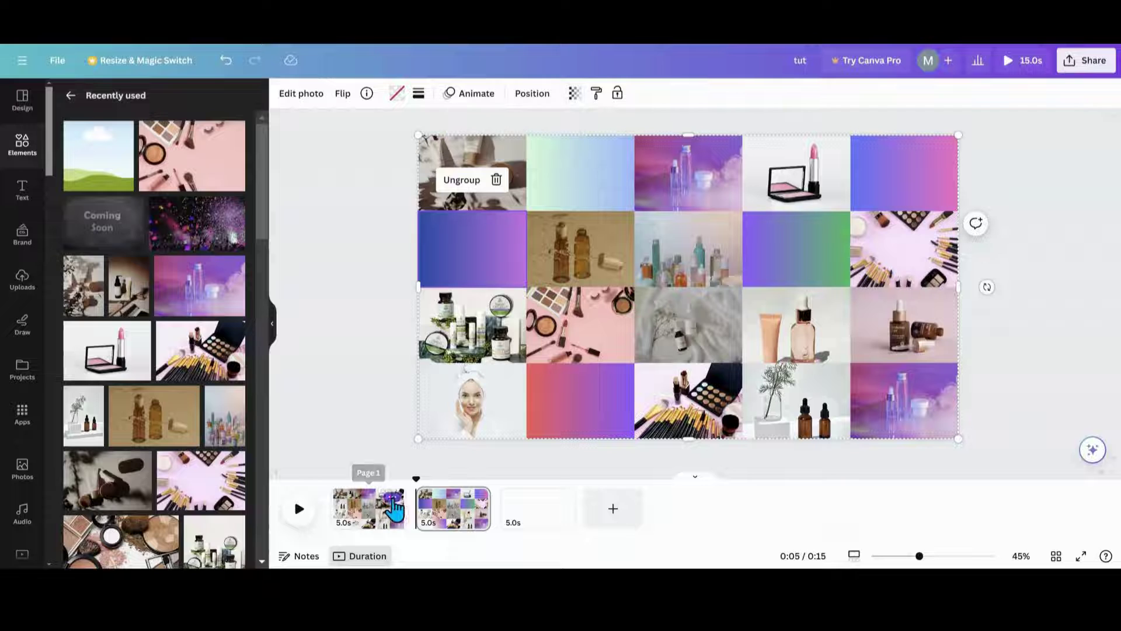
right_click(371, 503)
left_click(430, 301)
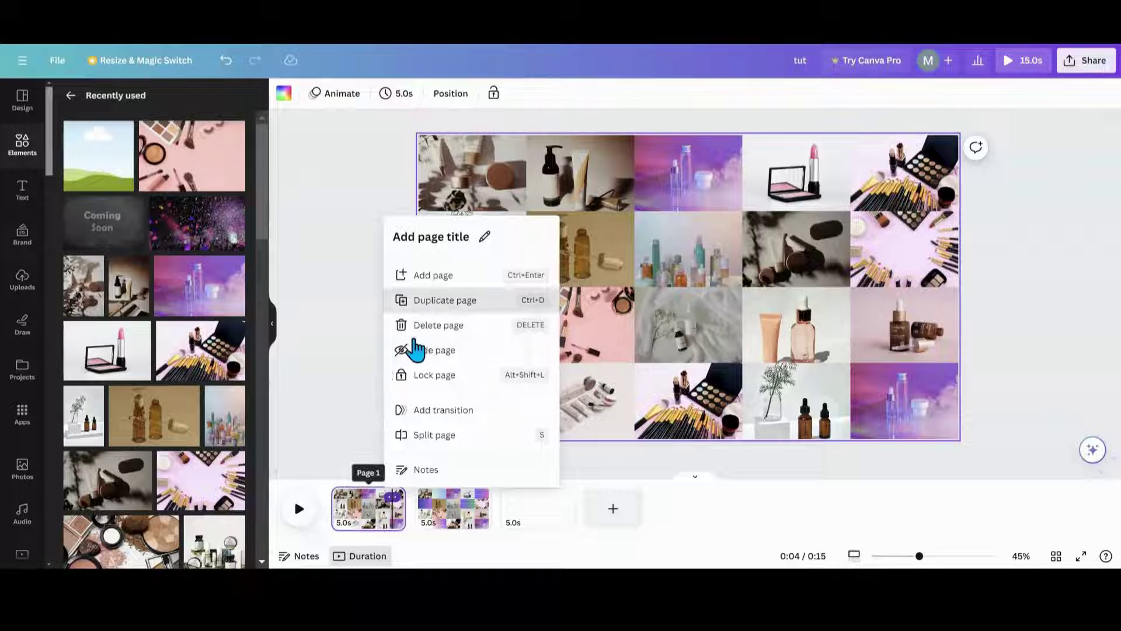
left_click_drag(438, 516, 582, 516)
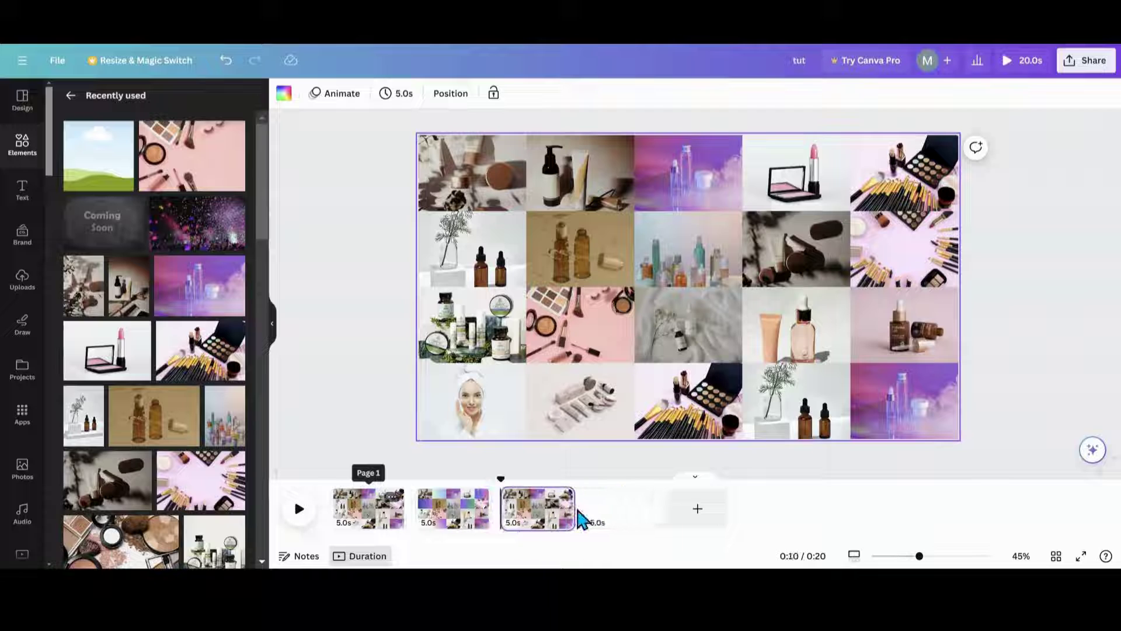
left_click(454, 517)
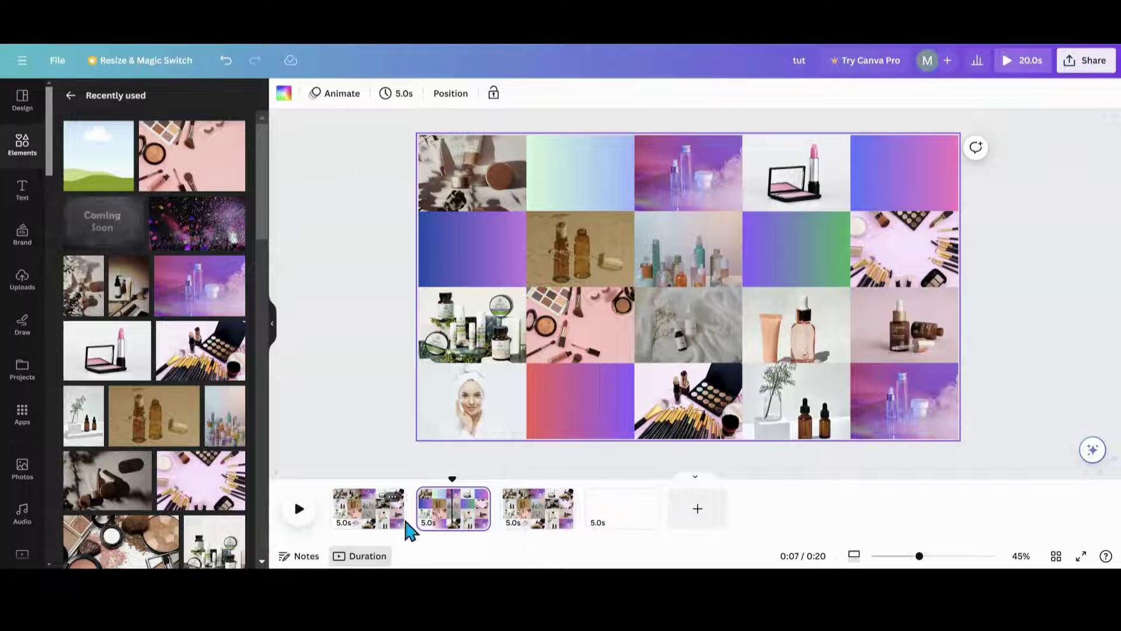
left_click(384, 524)
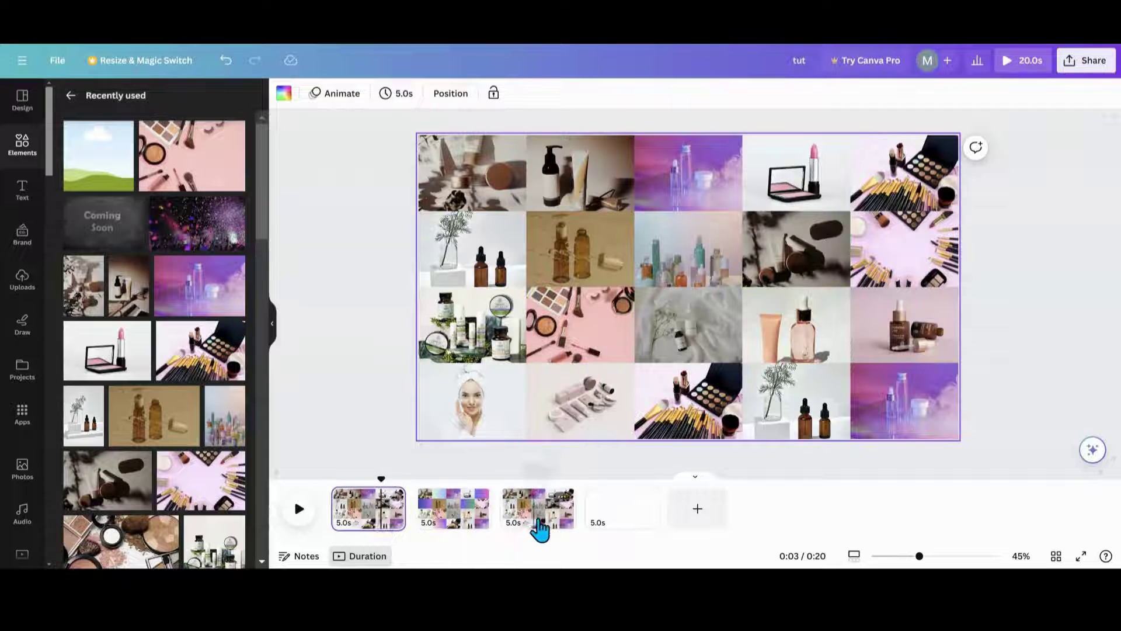
left_click(539, 523)
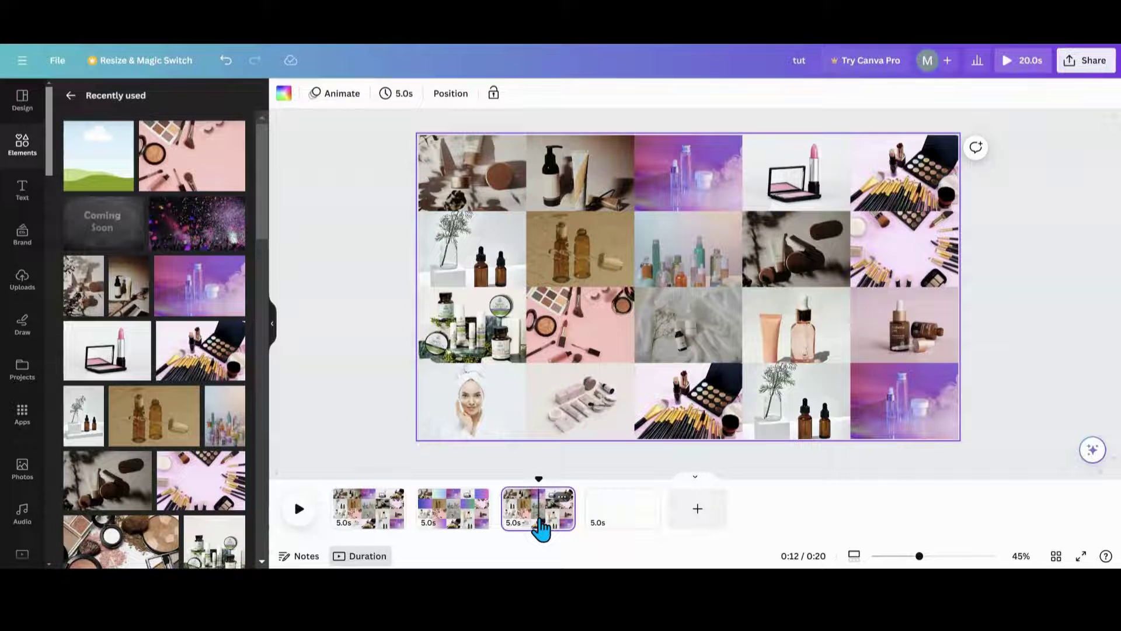
left_click(716, 285)
left_click(461, 94)
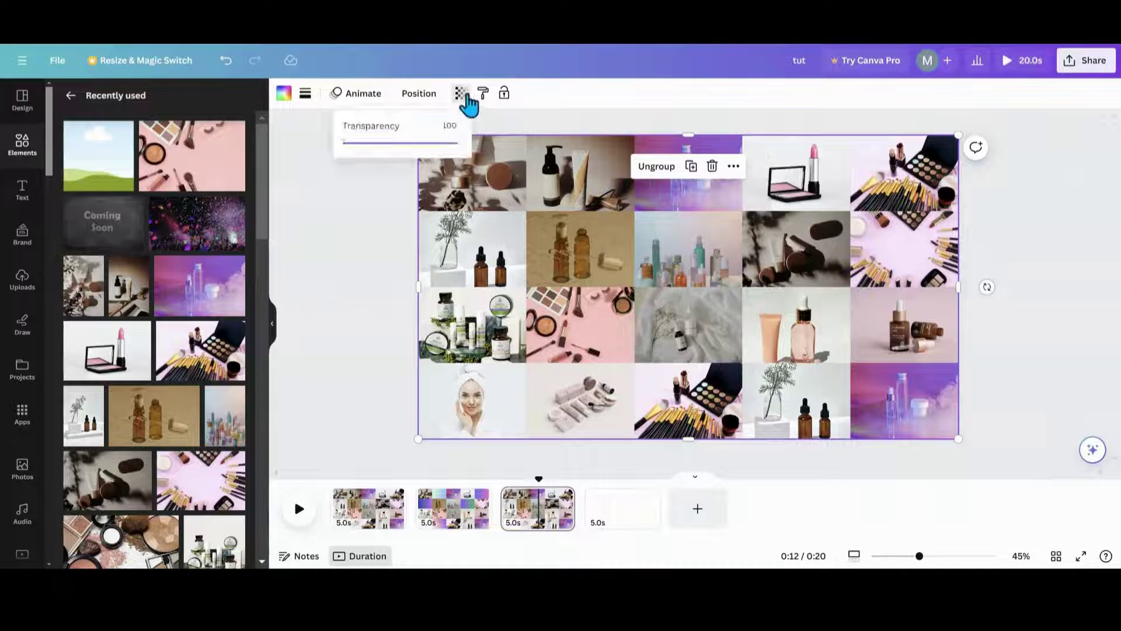
left_click_drag(465, 155, 488, 165)
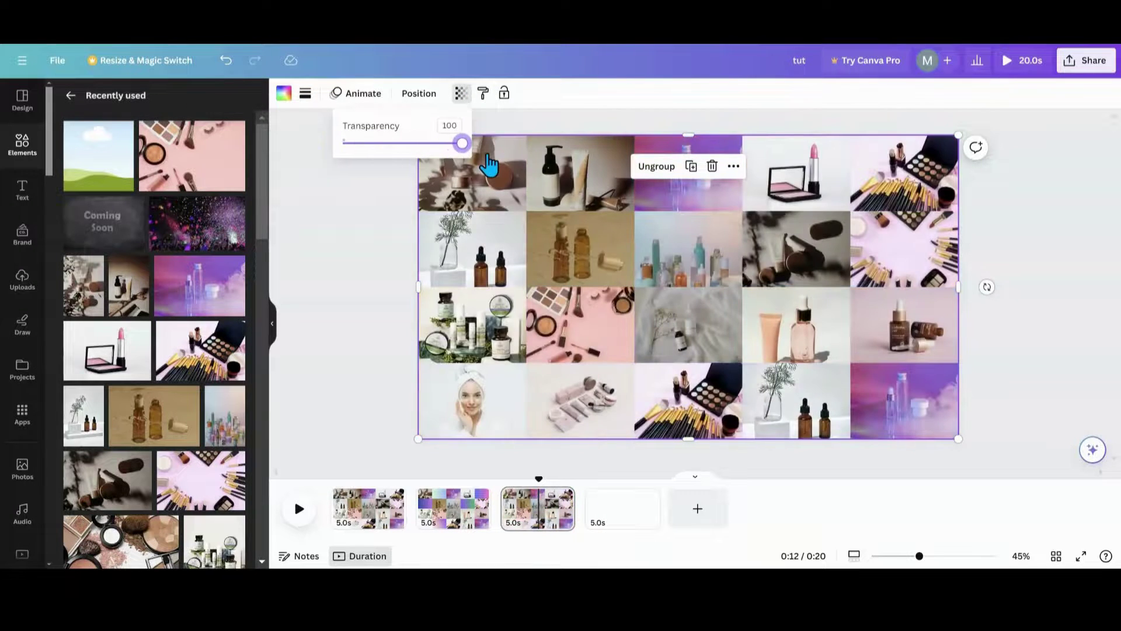
left_click(654, 327)
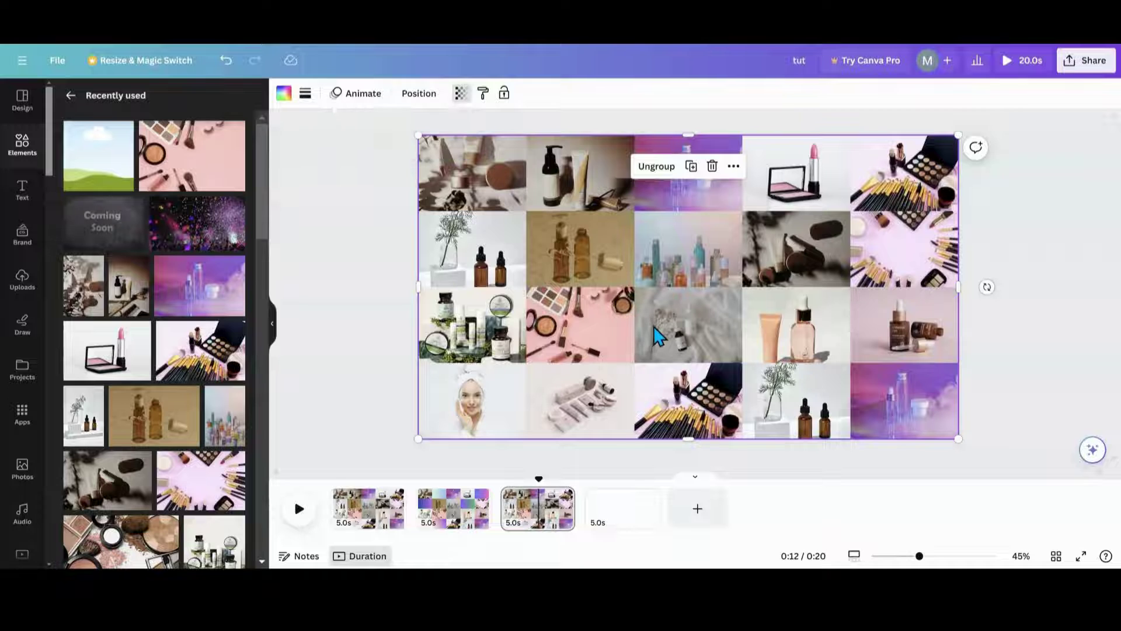
On the third page, set transparency to 0 for the second row's dark compact and the bottom row's towel-wrapped woman photos.
left_click(795, 267)
left_click(575, 94)
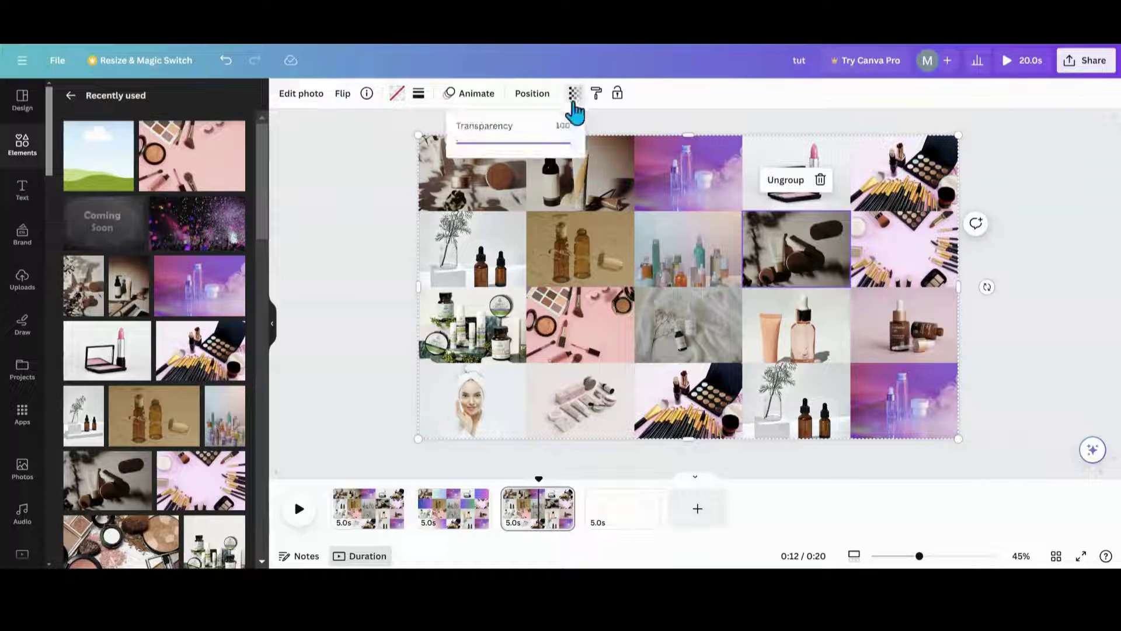
left_click_drag(575, 144, 447, 142)
left_click(470, 402)
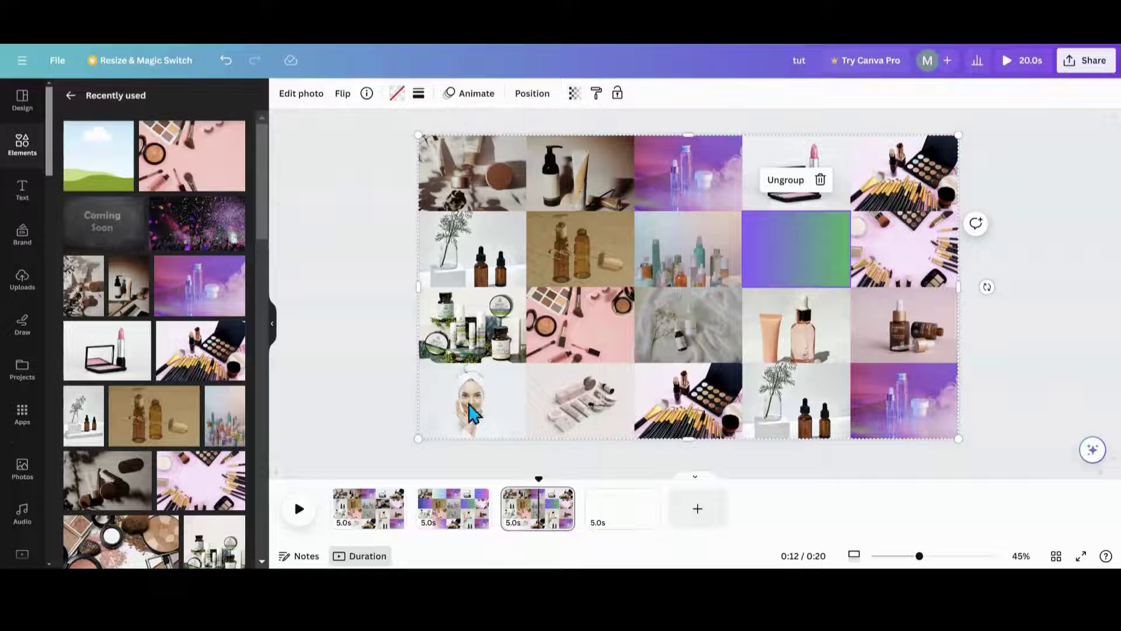
left_click(471, 402)
left_click(574, 94)
left_click_drag(572, 144, 432, 144)
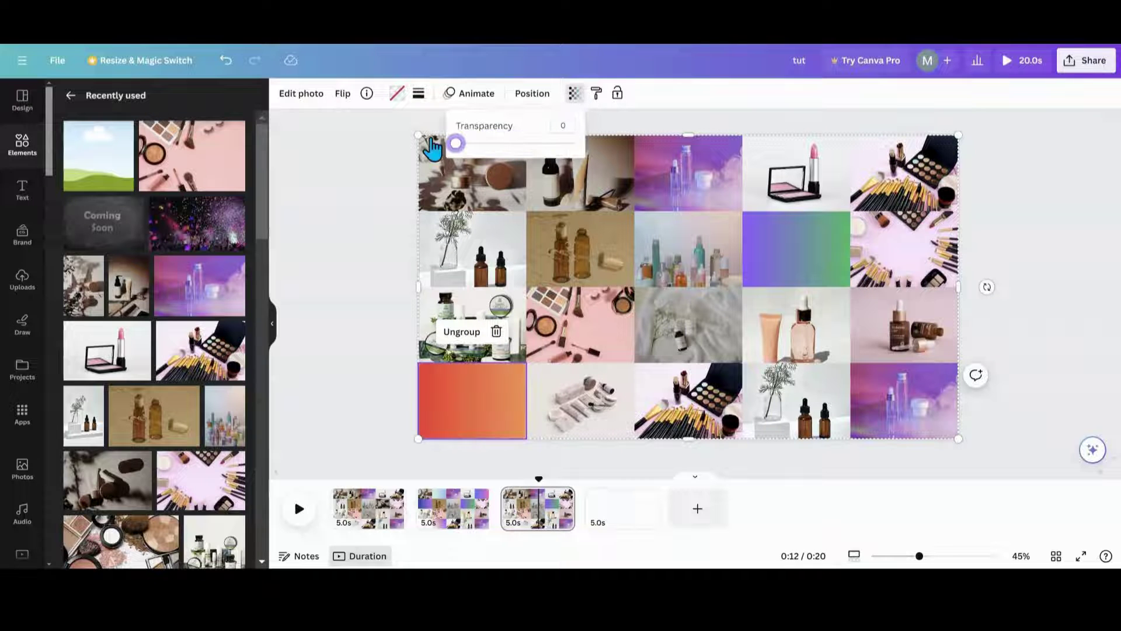
Set transparency to 0 for the top row's lipstick photo and its first photo on the third page.
left_click(815, 184)
left_click(814, 184)
left_click(574, 93)
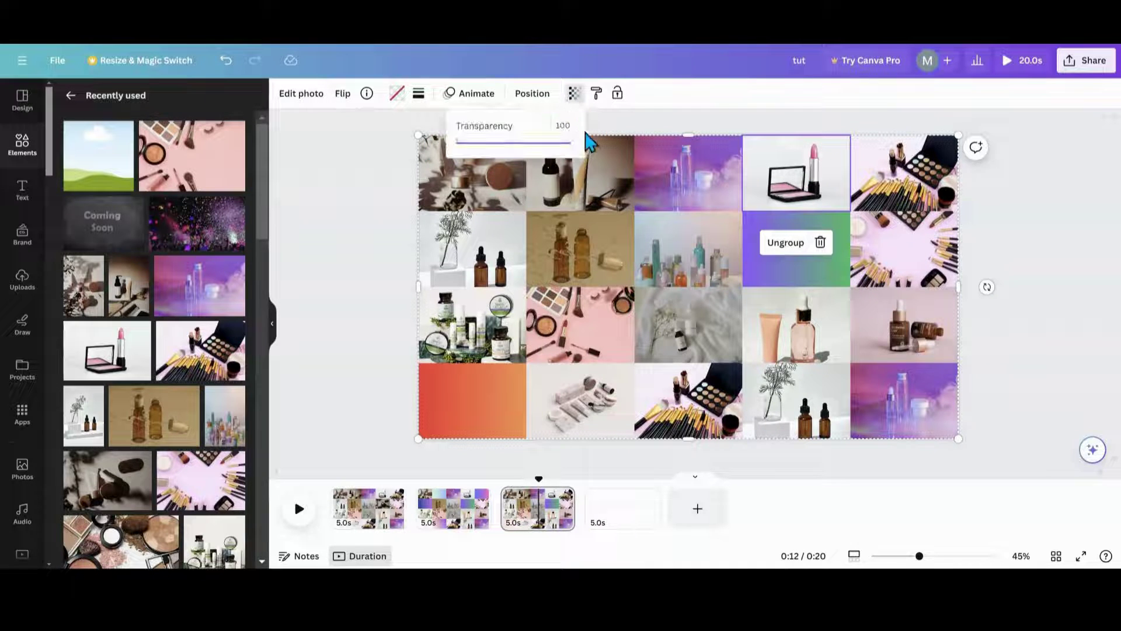
left_click_drag(578, 150, 415, 153)
left_click(462, 186)
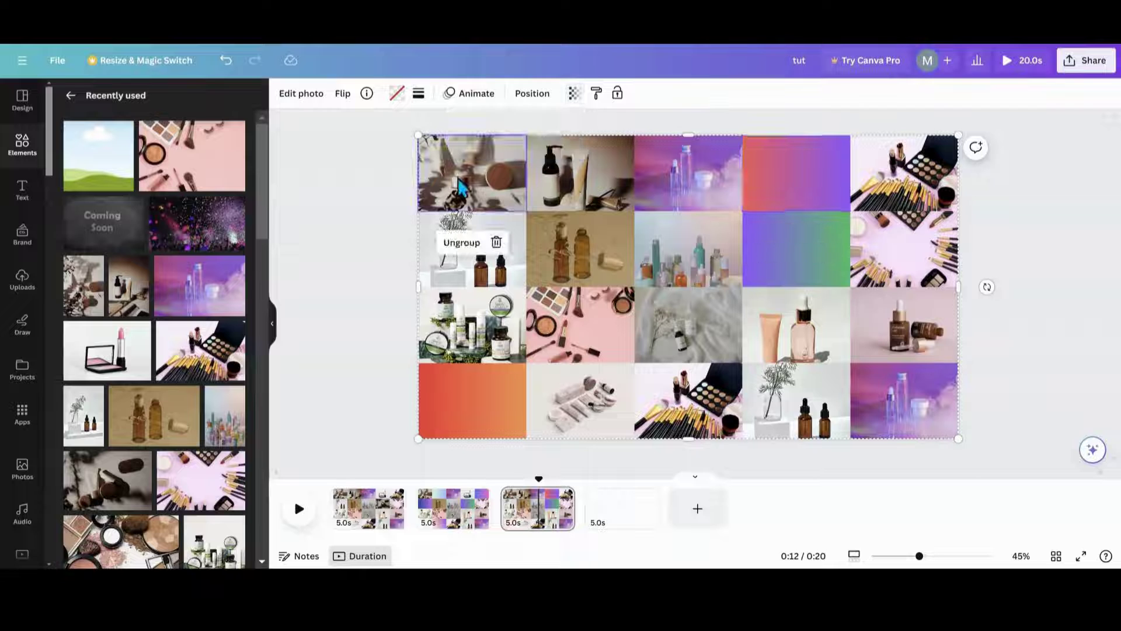
left_click(574, 94)
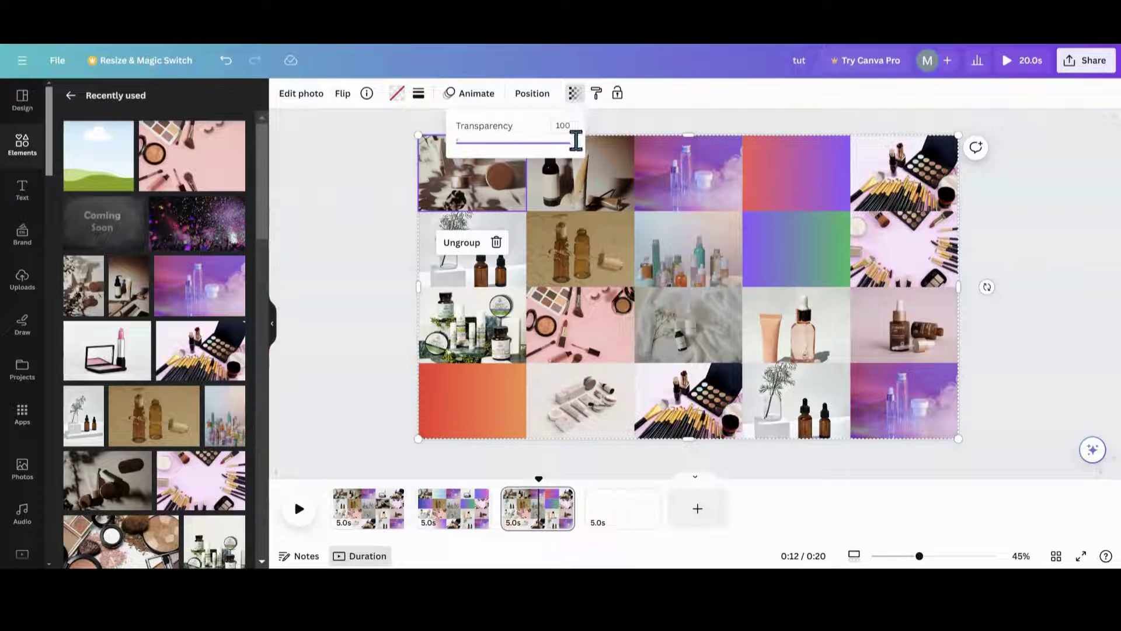
left_click_drag(578, 150, 449, 164)
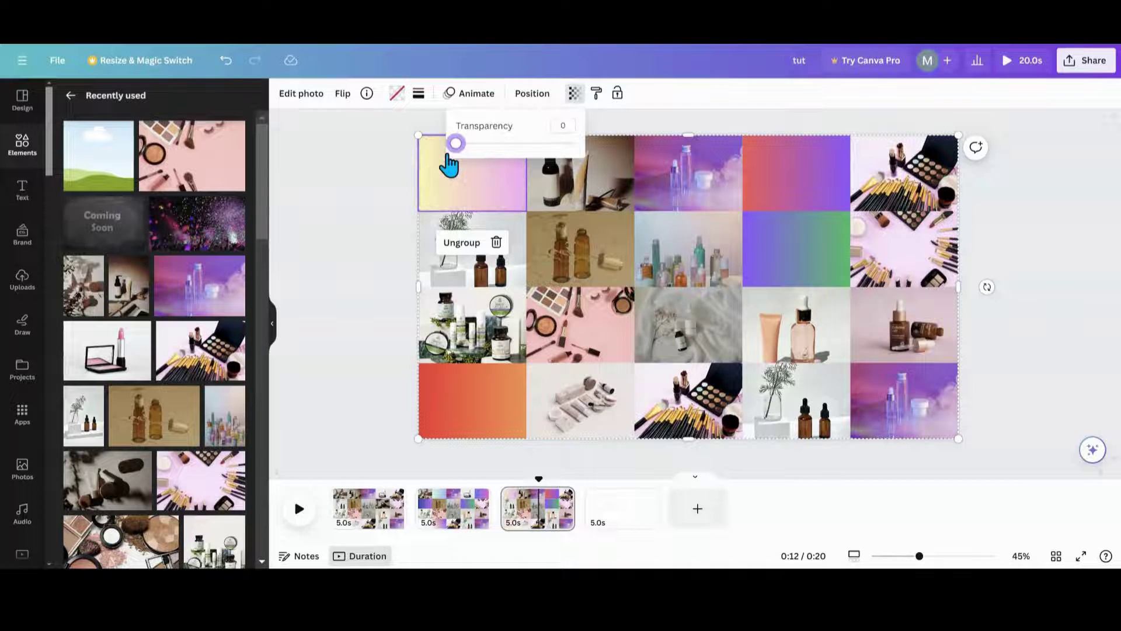
Set transparency to 0 for the third row's bottle on fabric and brown dropper bottle photos.
left_click(698, 321)
left_click(575, 94)
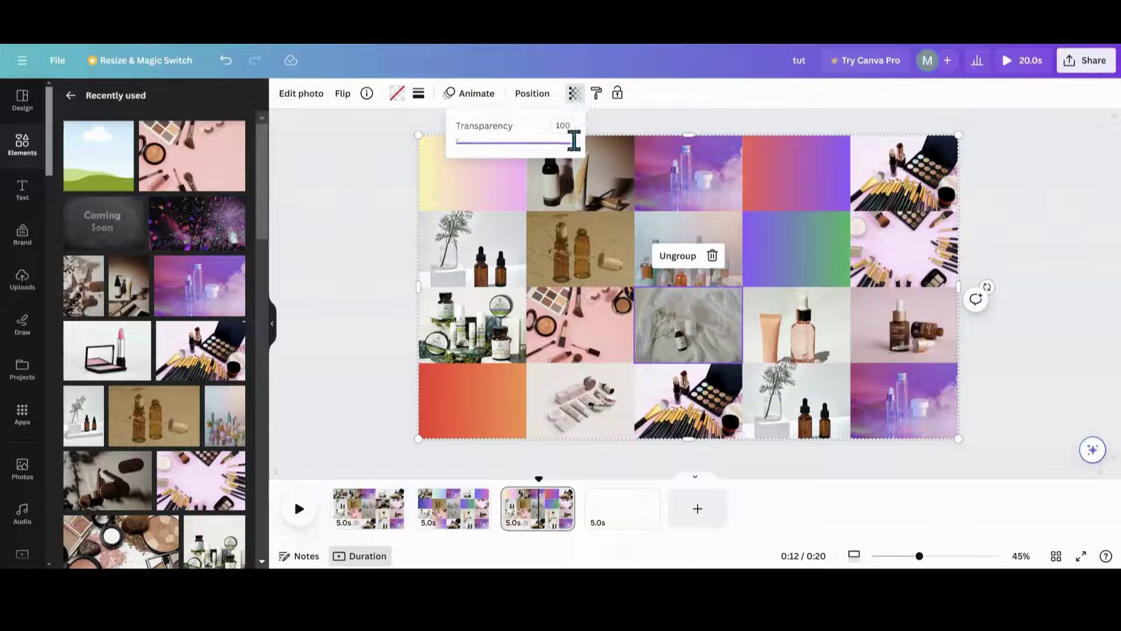
left_click_drag(577, 151, 401, 150)
left_click(905, 338)
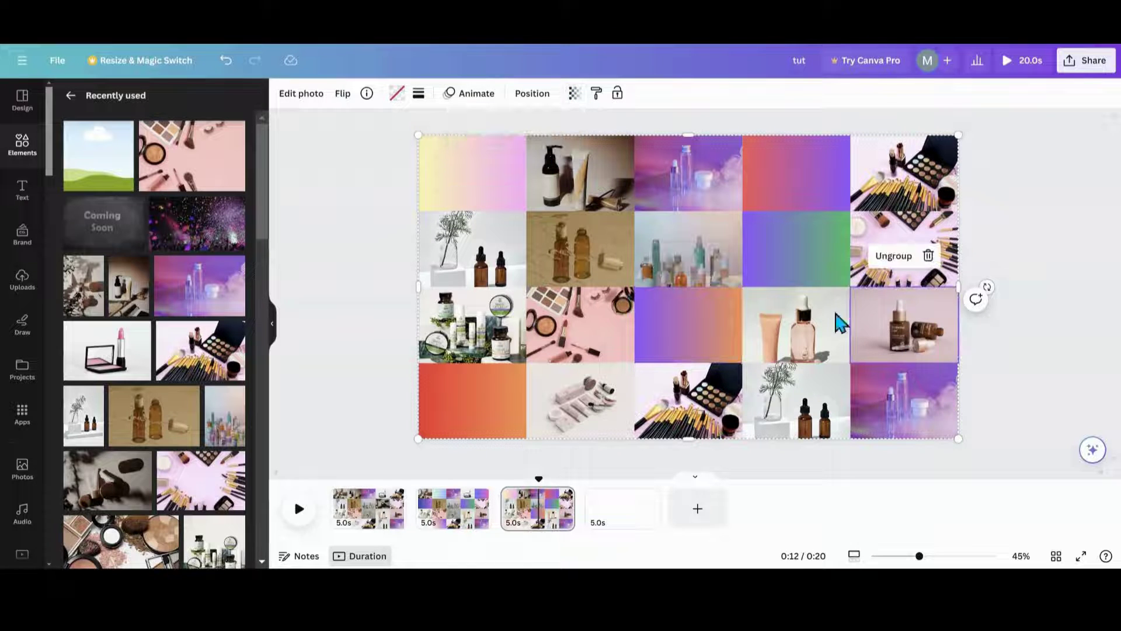
left_click(575, 94)
left_click_drag(579, 152, 418, 158)
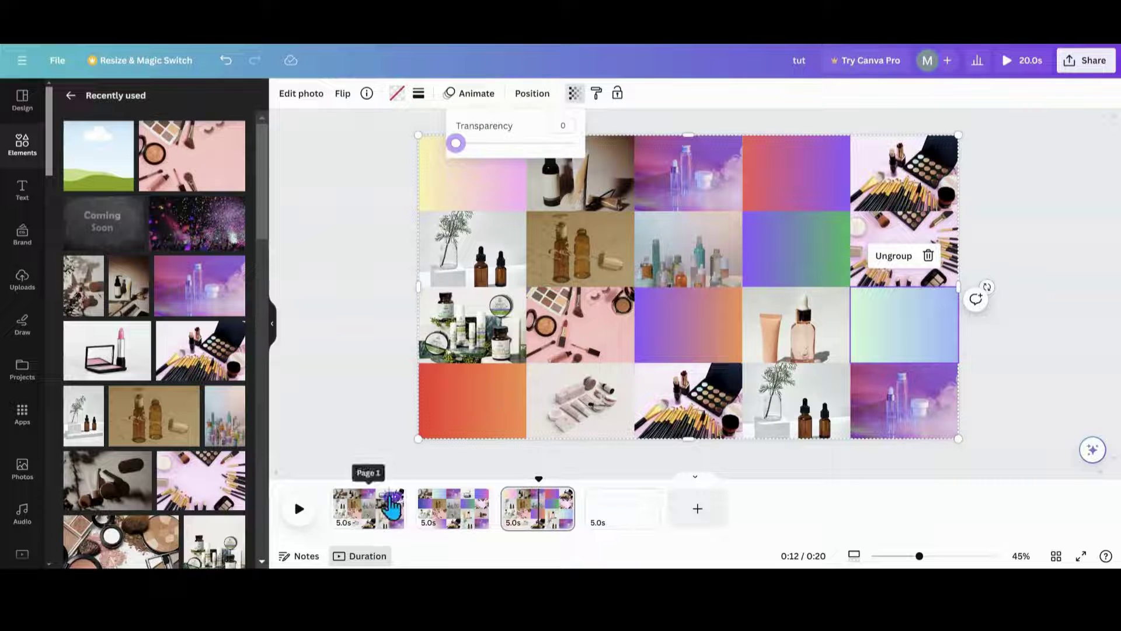
Duplicate the first page again and move the copy to fourth place, before the blank page.
right_click(345, 467)
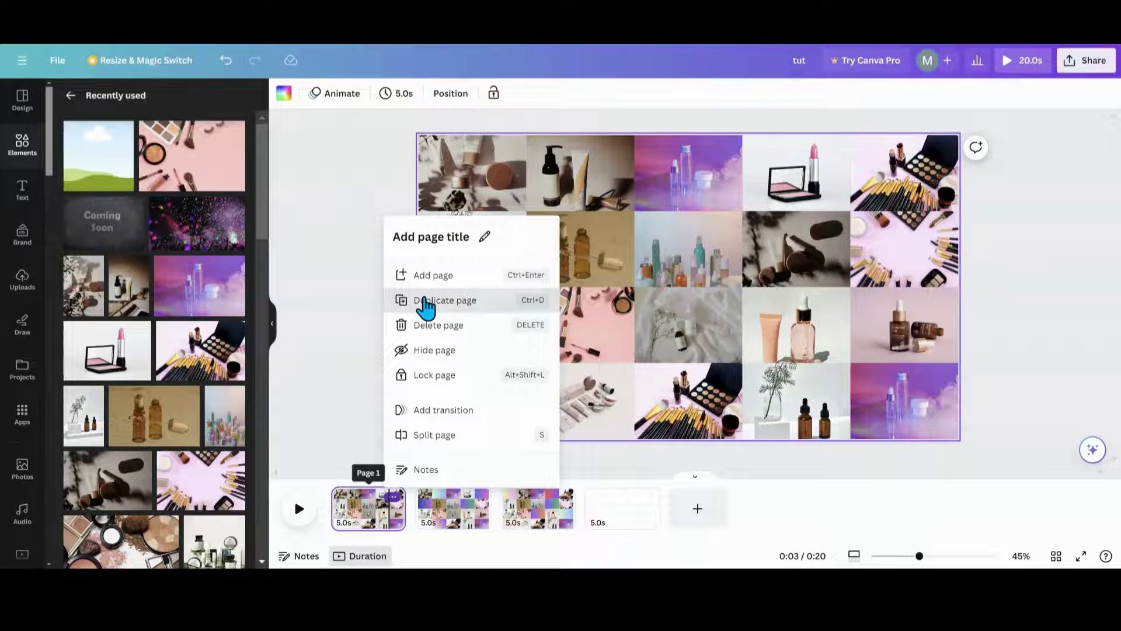
left_click(427, 306)
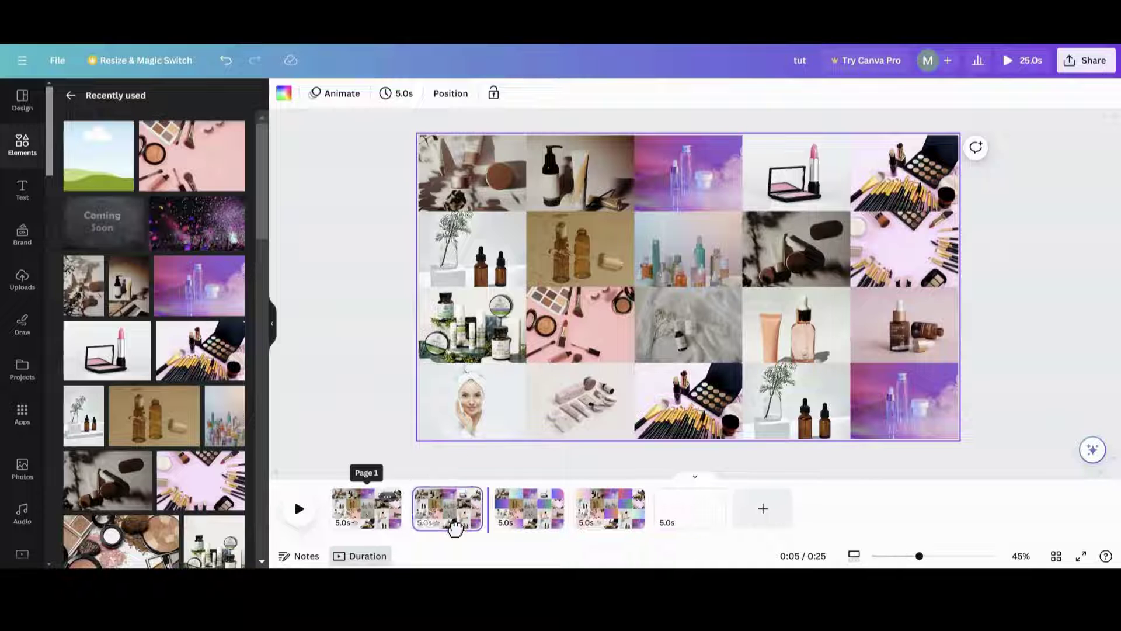
left_click_drag(454, 529, 662, 512)
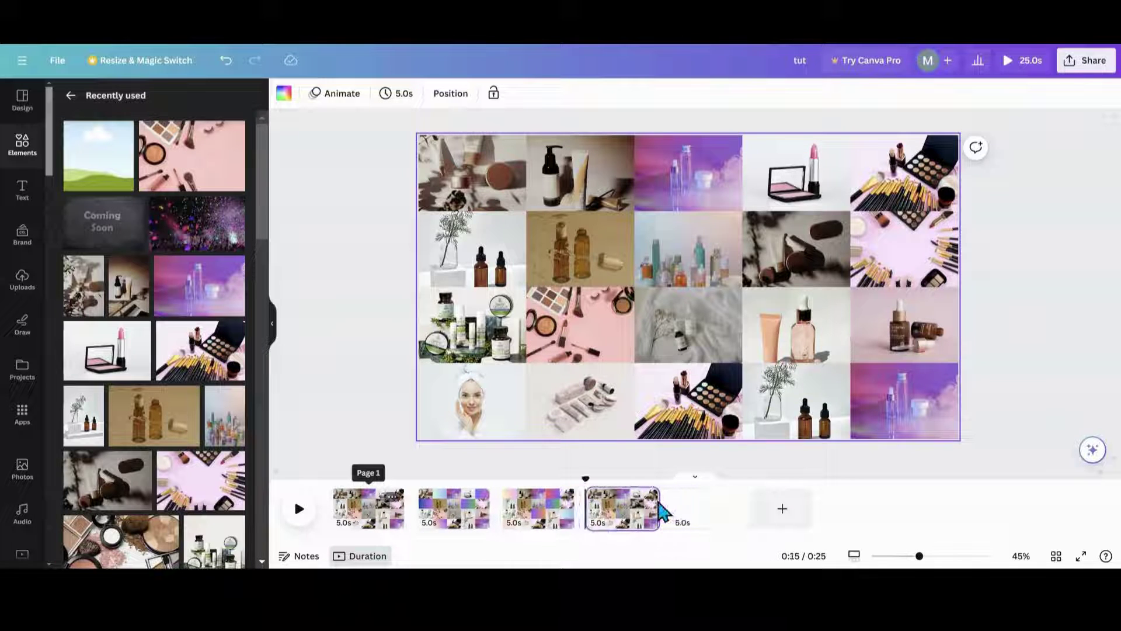
On the fourth page, set transparency to 0 for the third row's pink makeup photo and the second row's dark compact photo.
left_click(586, 348)
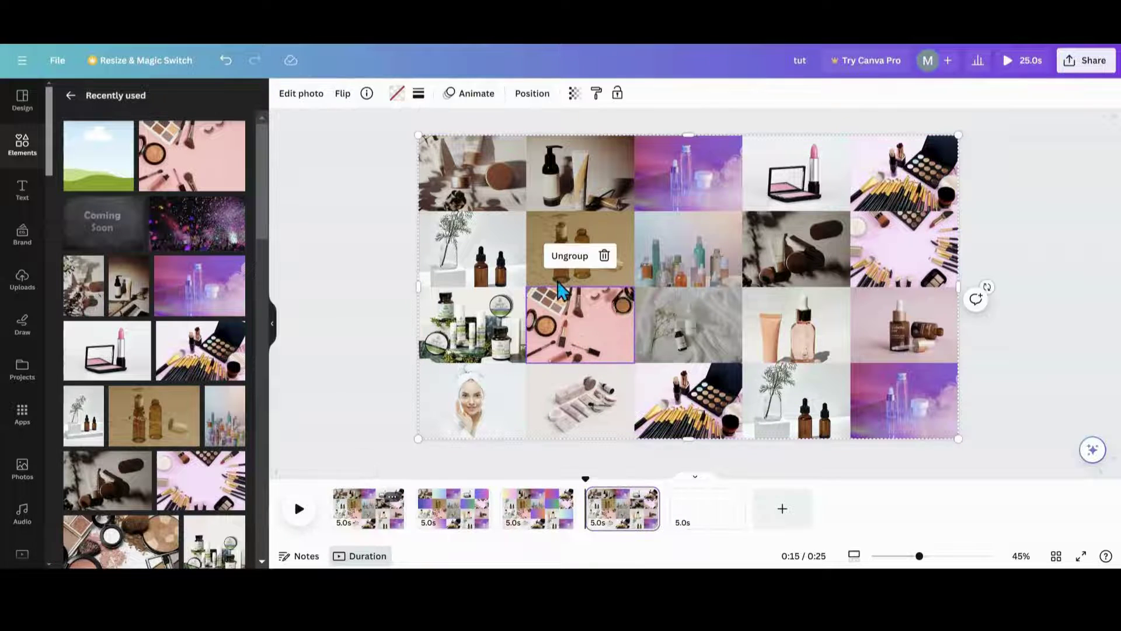
left_click(573, 95)
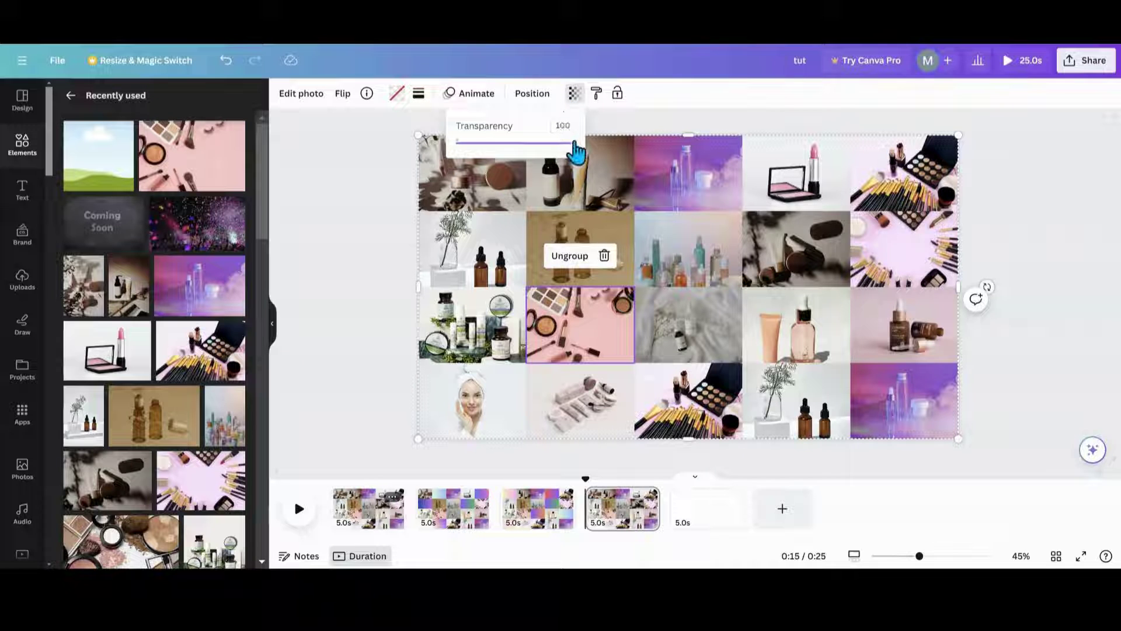
left_click_drag(573, 142, 463, 143)
left_click(777, 225)
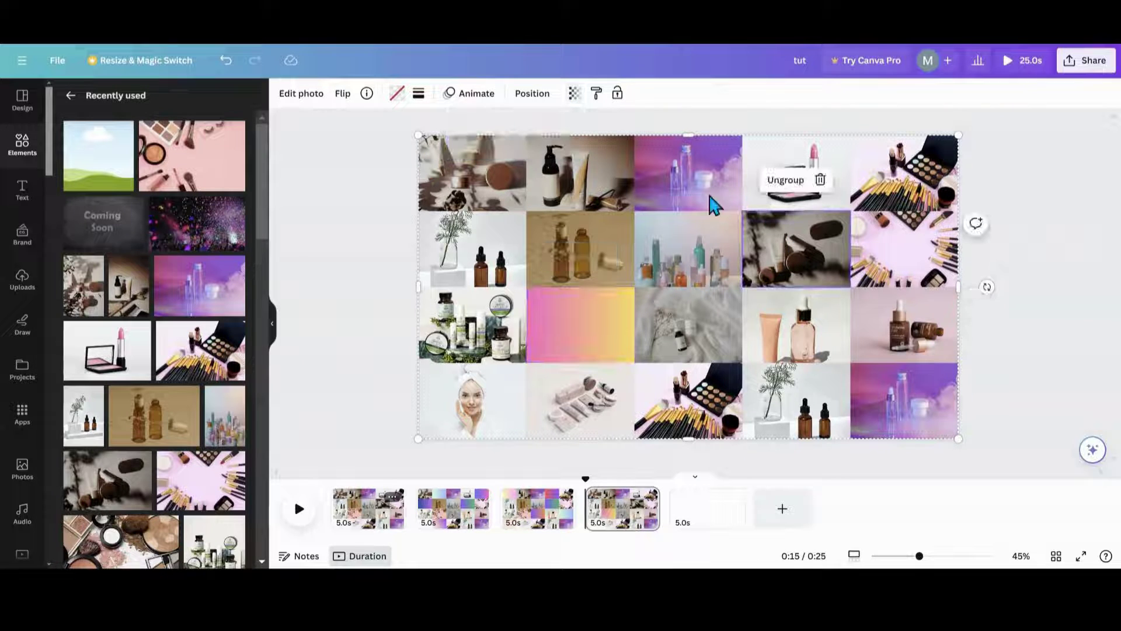
left_click(574, 95)
left_click_drag(572, 143, 456, 142)
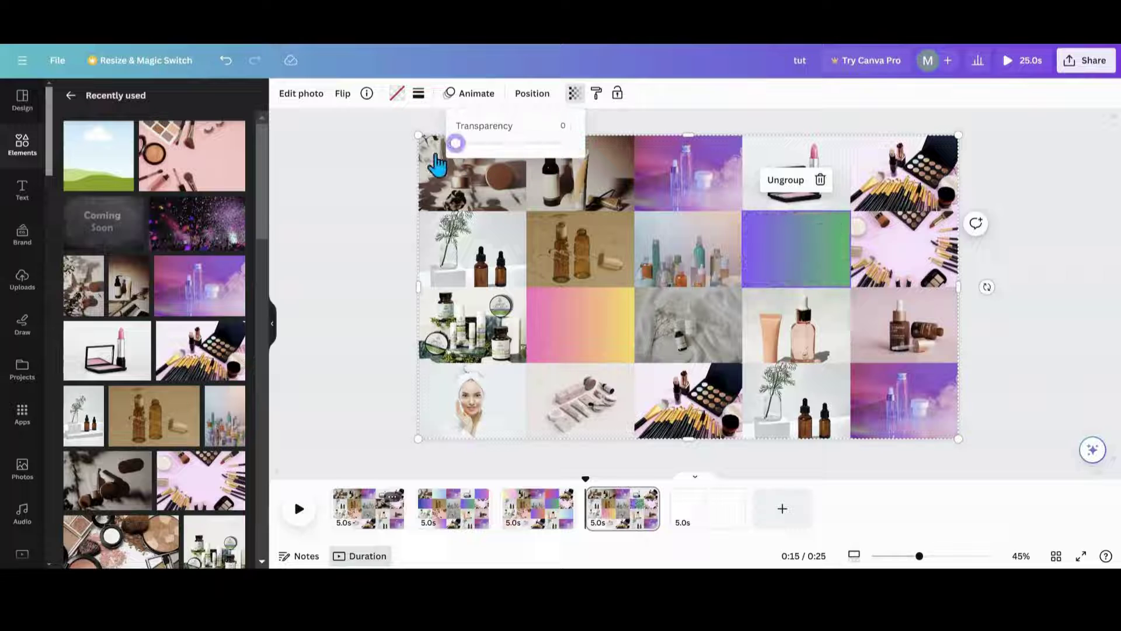
Set transparency to 0 for the third row's bottle on fabric and the second row's plant vase with dropper bottles on the fourth page.
left_click(699, 400)
left_click(574, 94)
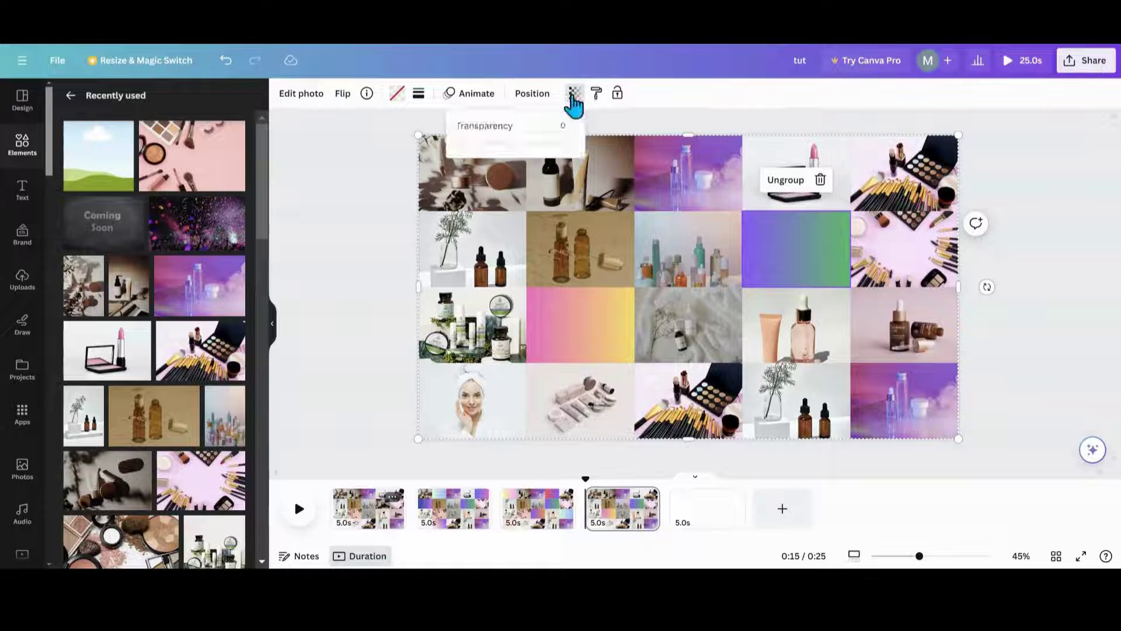
left_click(689, 319)
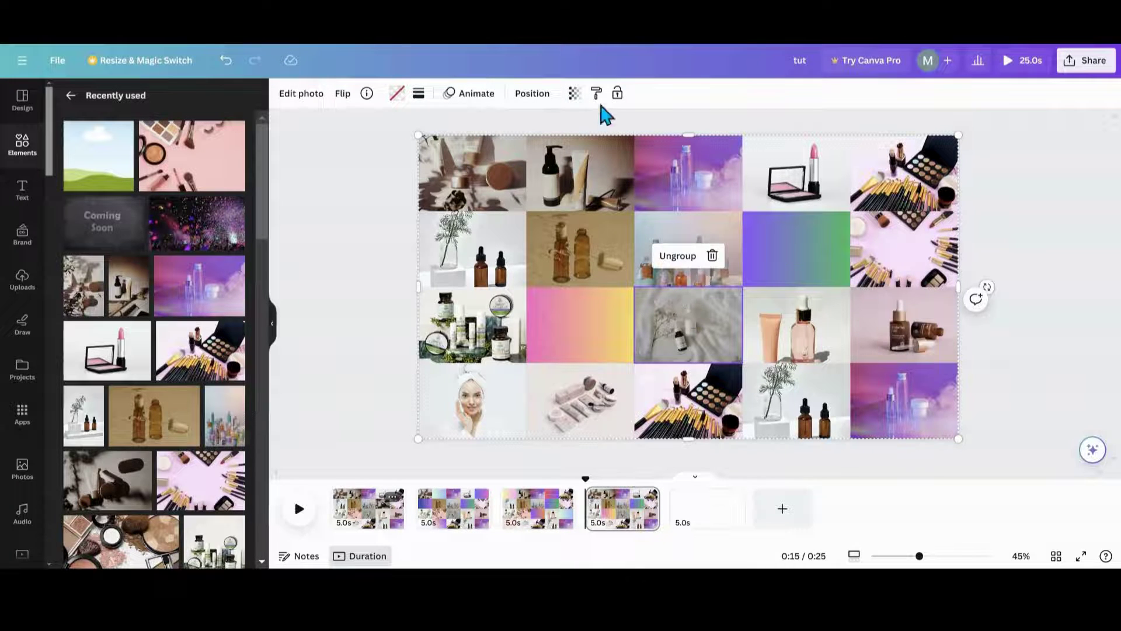
left_click(575, 93)
left_click_drag(573, 144, 441, 153)
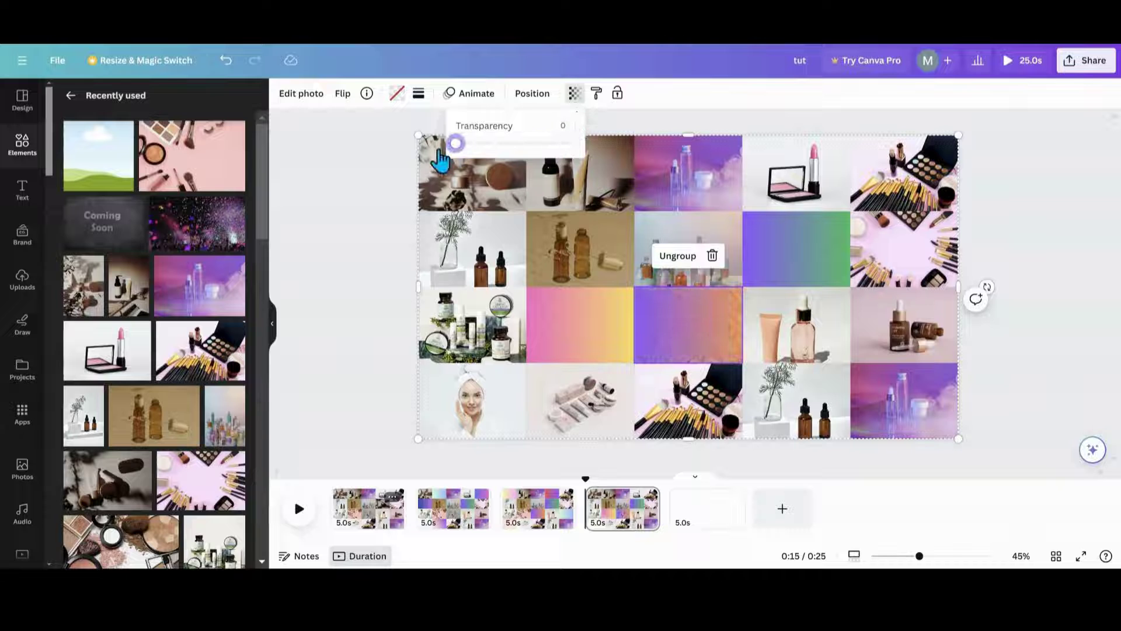
left_click(473, 256)
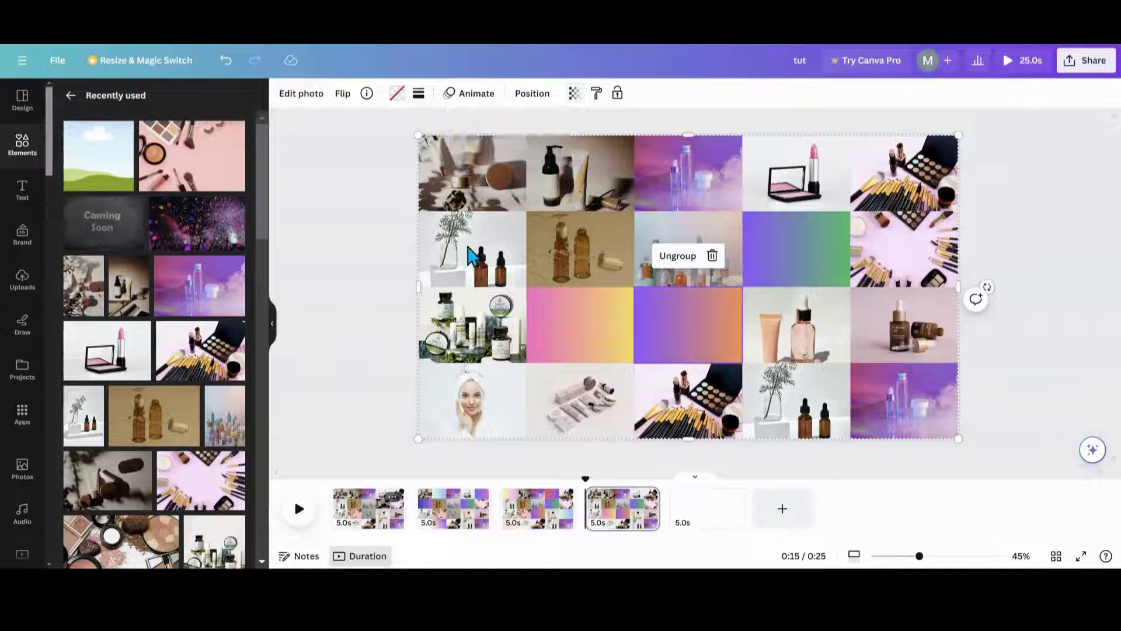
left_click(573, 103)
left_click_drag(571, 146, 455, 142)
Set transparency to 0 for the bottom row's second photo, the pale cosmetics set, on the fourth page.
left_click(589, 199)
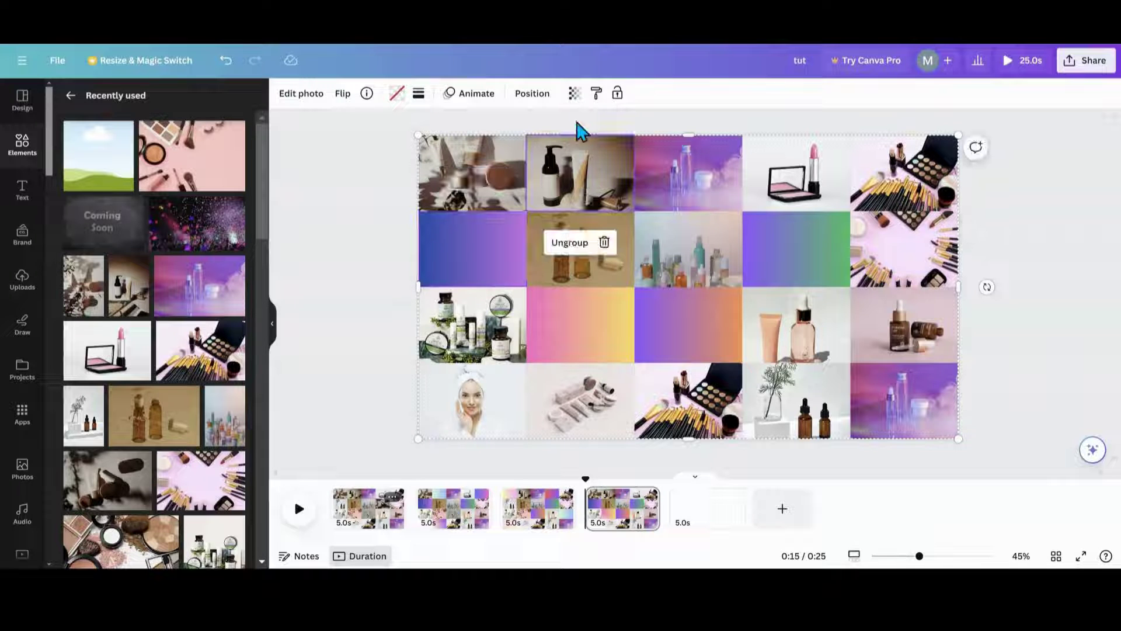
left_click(560, 416)
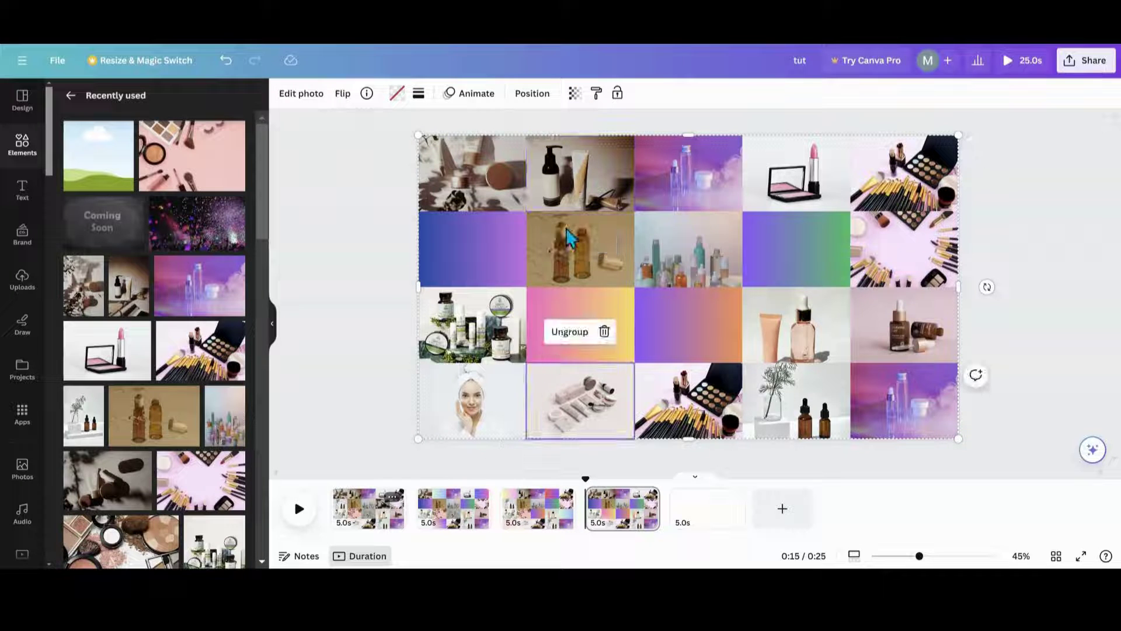
left_click(575, 94)
left_click_drag(571, 142, 426, 166)
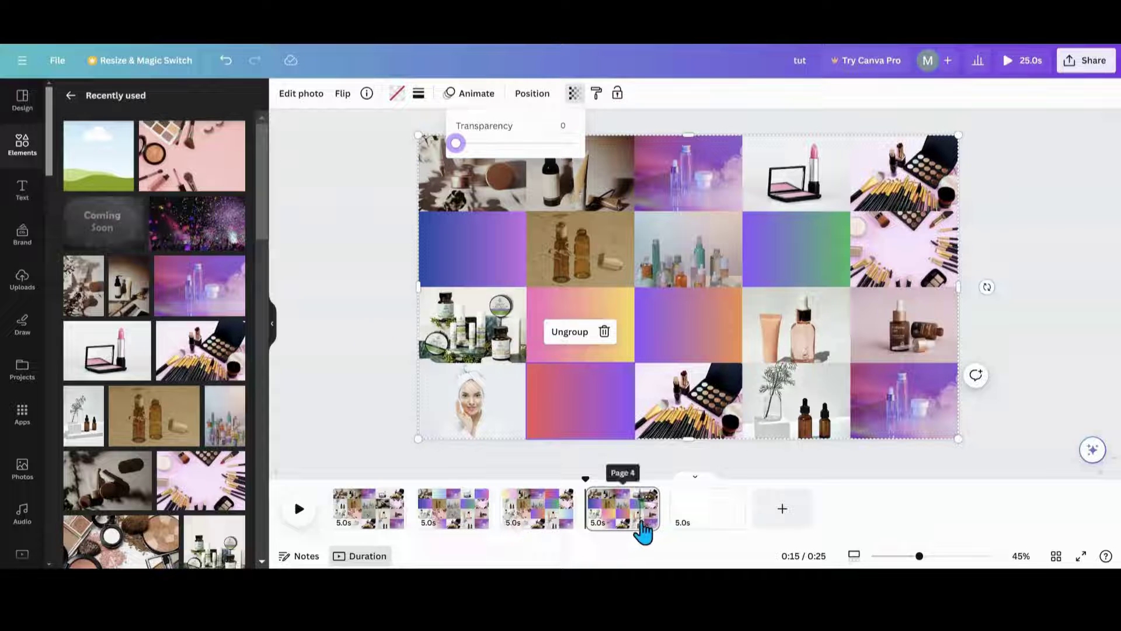
Delete the original first page, where all the photos are fully visible.
left_click(384, 517)
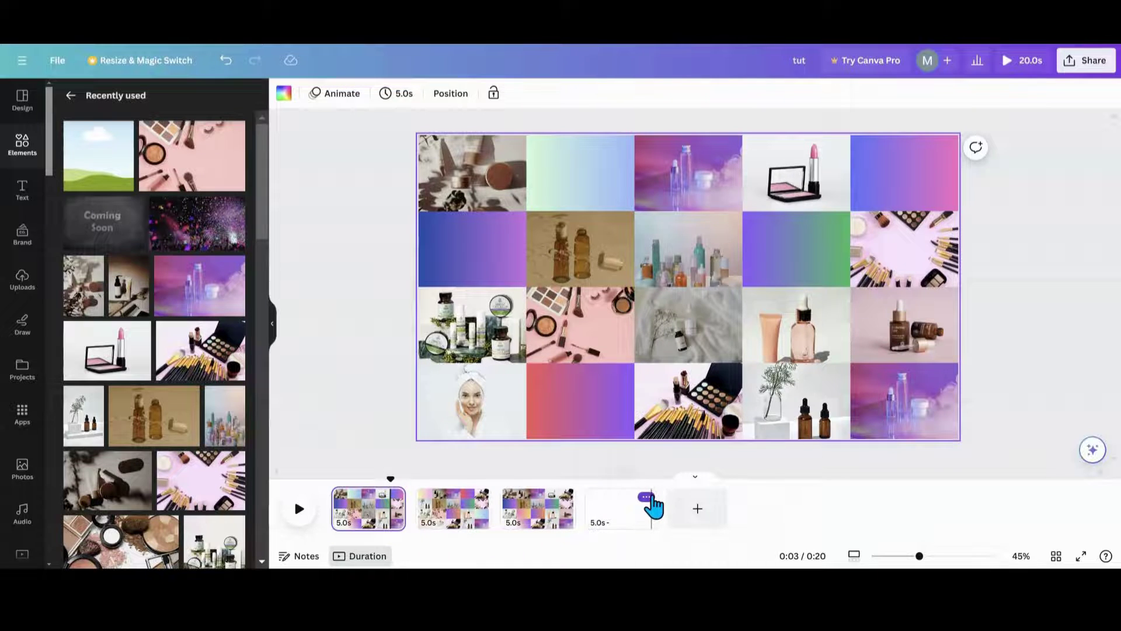
left_click(647, 497)
left_click(687, 327)
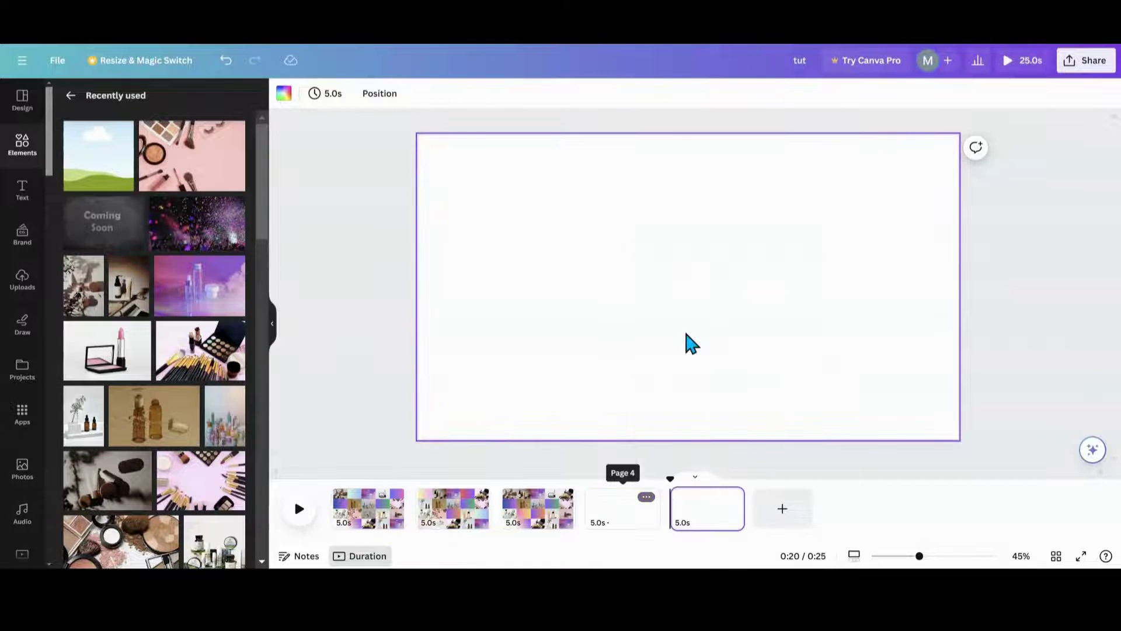
left_click(226, 60)
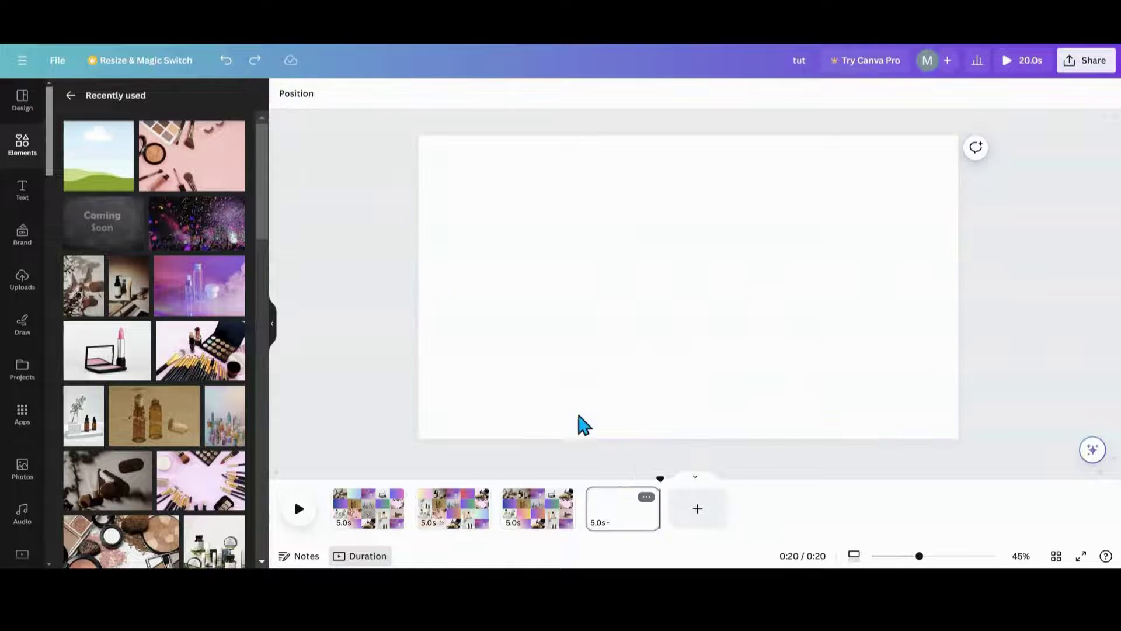
Delete the blank page at the end of the timeline.
left_click(646, 497)
left_click(684, 356)
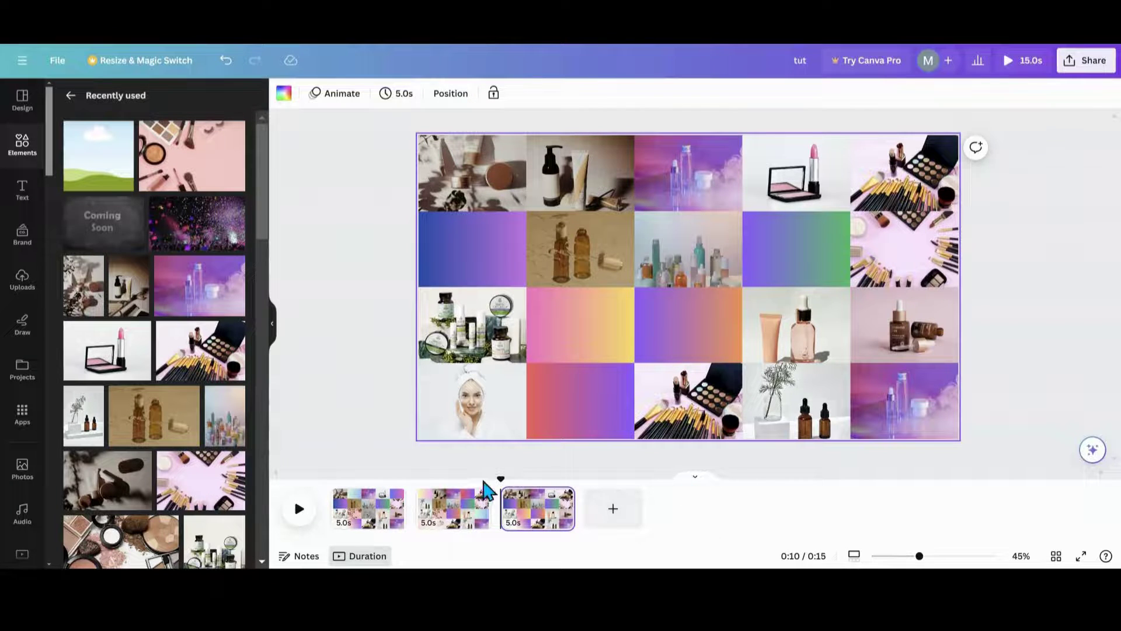
Select all three grid pages and duplicate the set four times for a total of 15 pages.
left_click(367, 524)
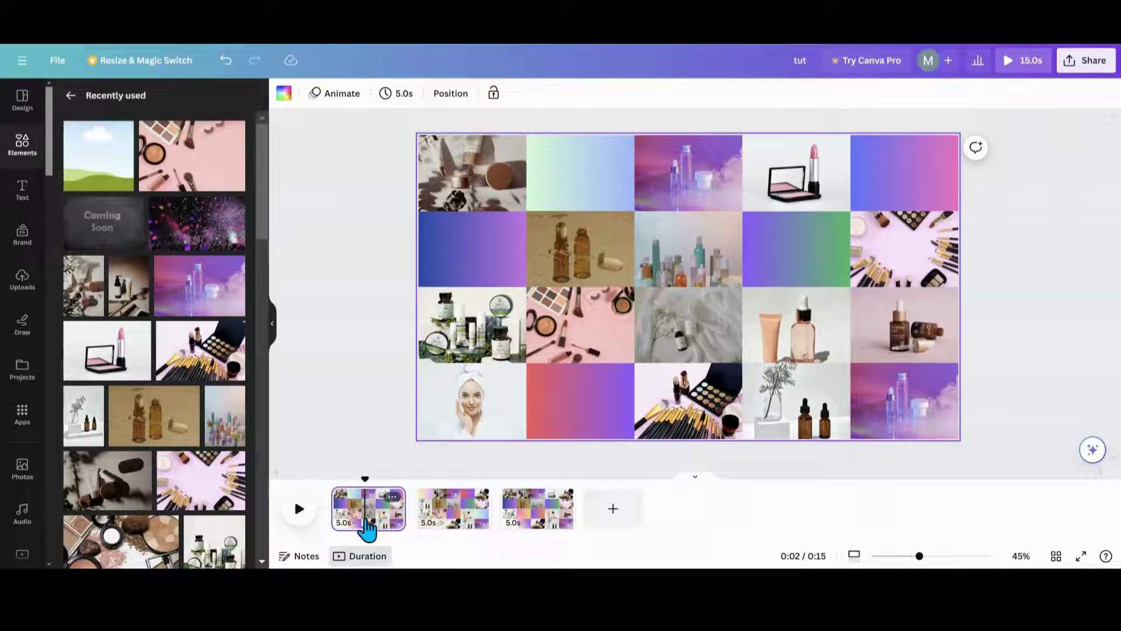
key("ctrl+a")
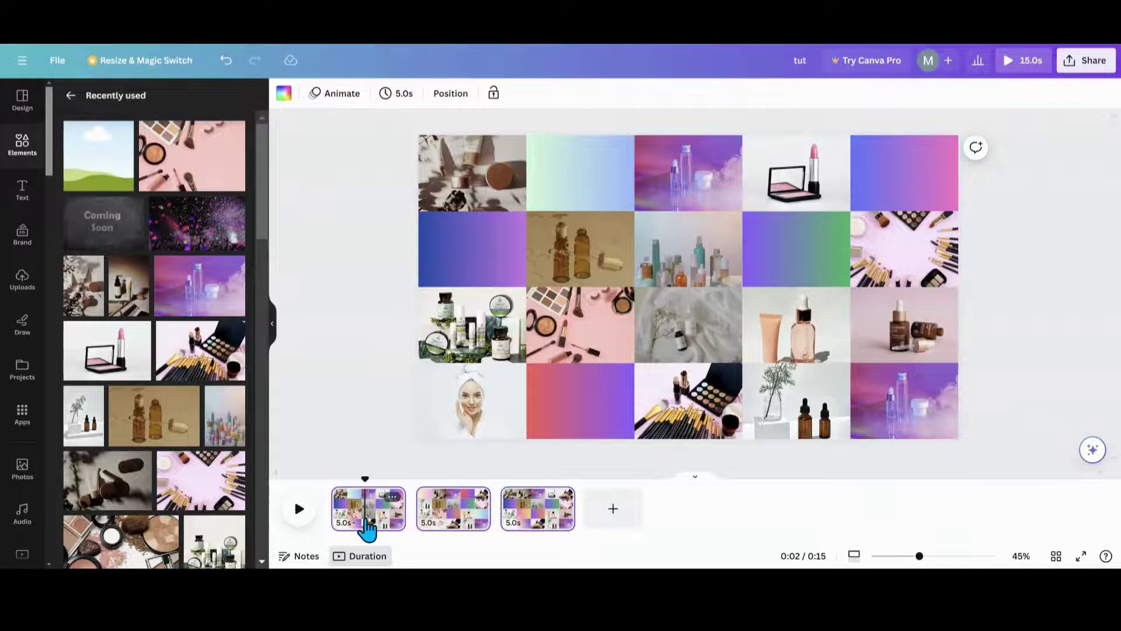
left_click(533, 521, "shift")
key("ctrl+d")
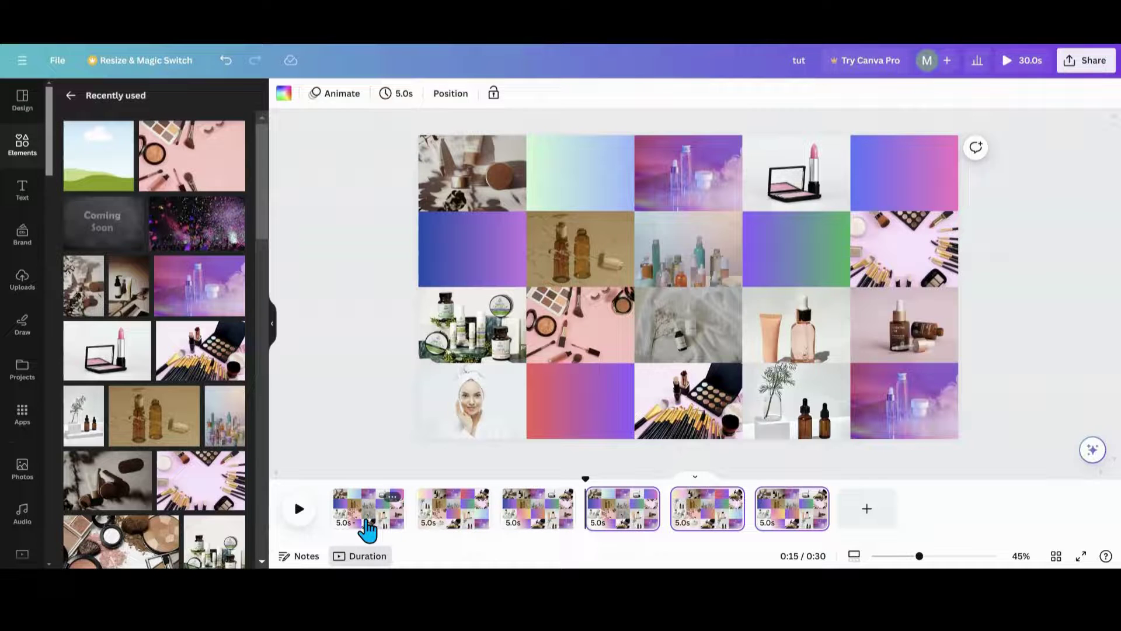
key("ctrl+d")
key("ctrl+d")
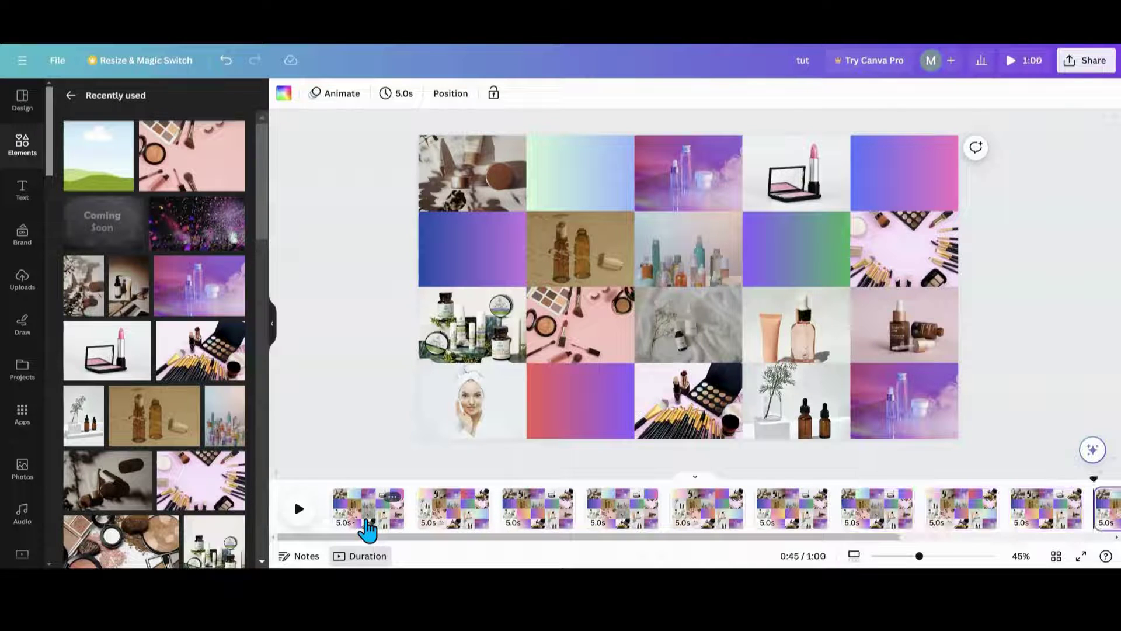
key("ctrl+d")
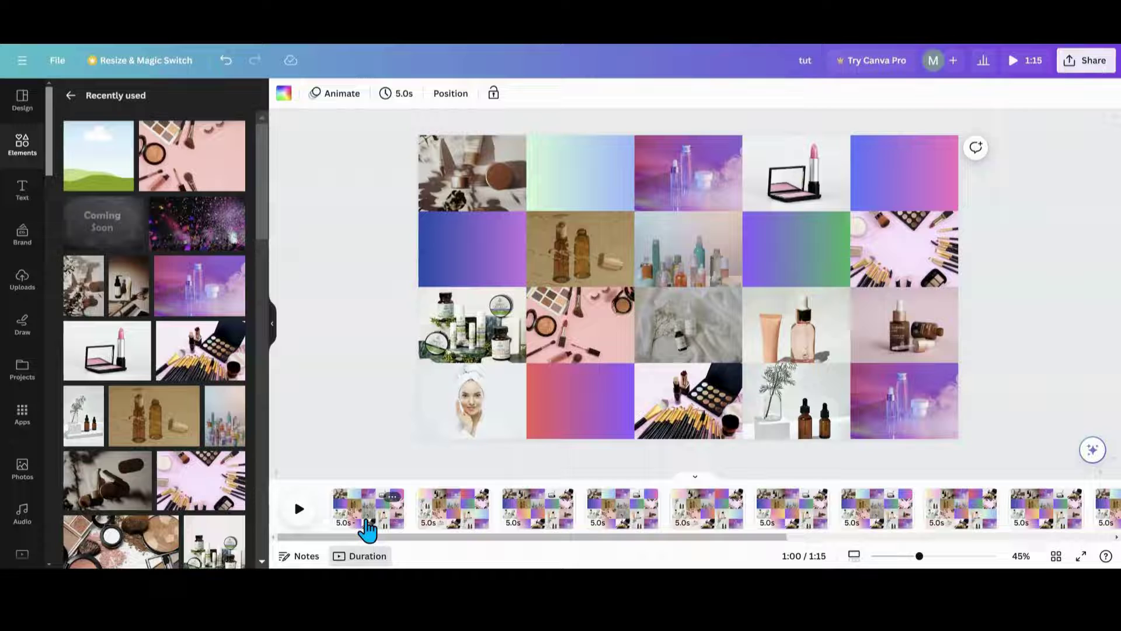
Add a Match & Move transition with a duration of 2.5 seconds after the first page and apply it between all pages.
left_click_drag(388, 537, 578, 537)
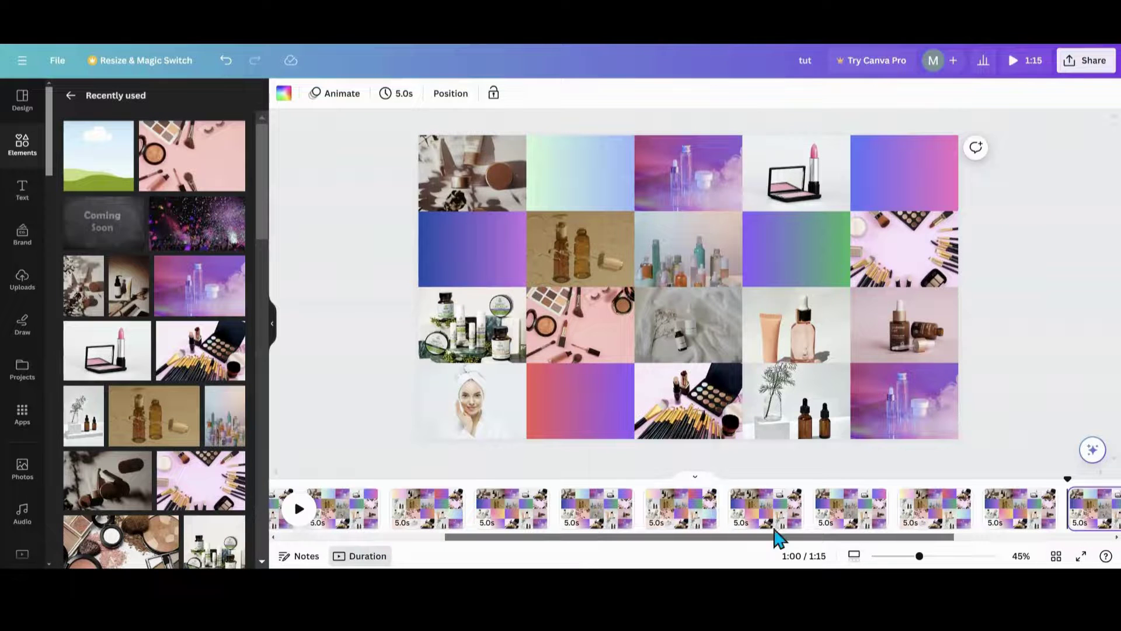
scroll(874, 542, "down", 5)
left_click_drag(803, 537, 384, 540)
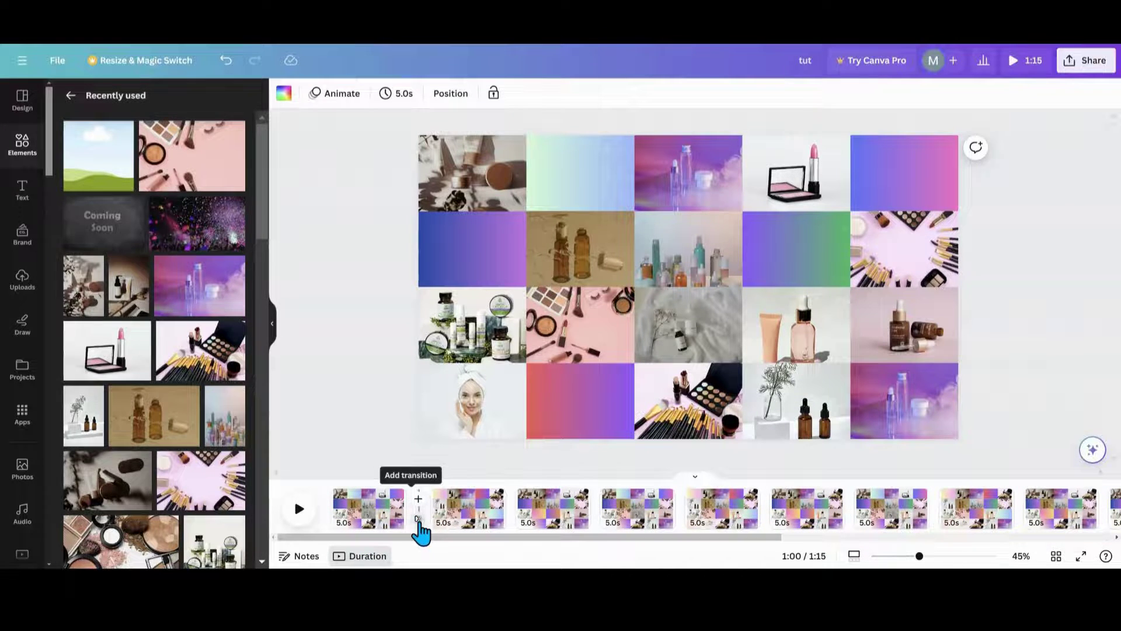
left_click(417, 518)
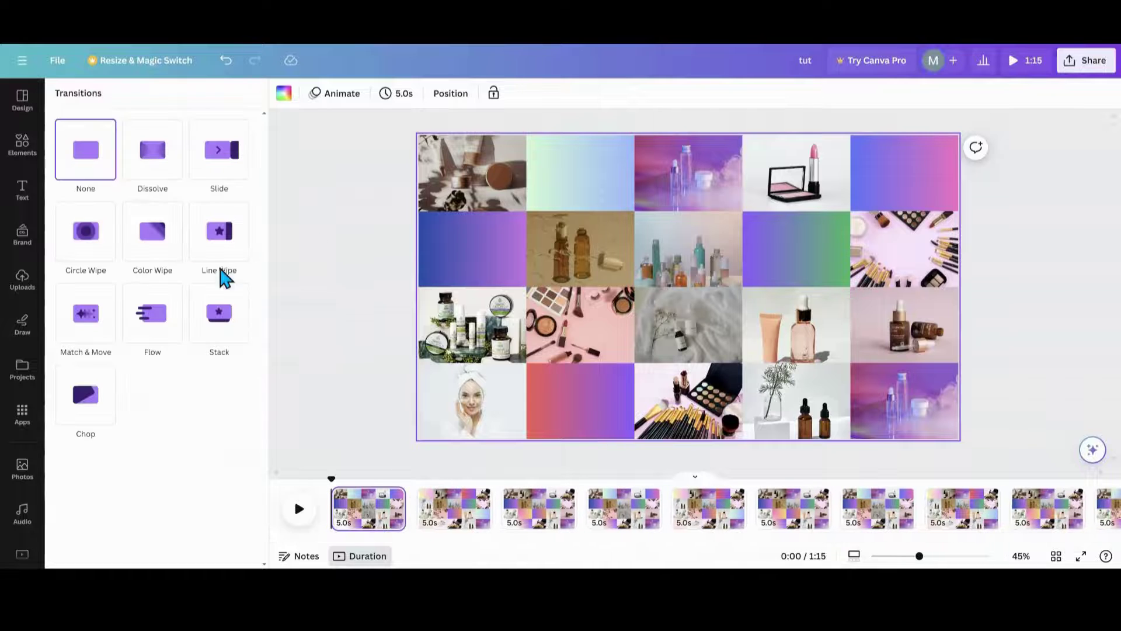
left_click(85, 329)
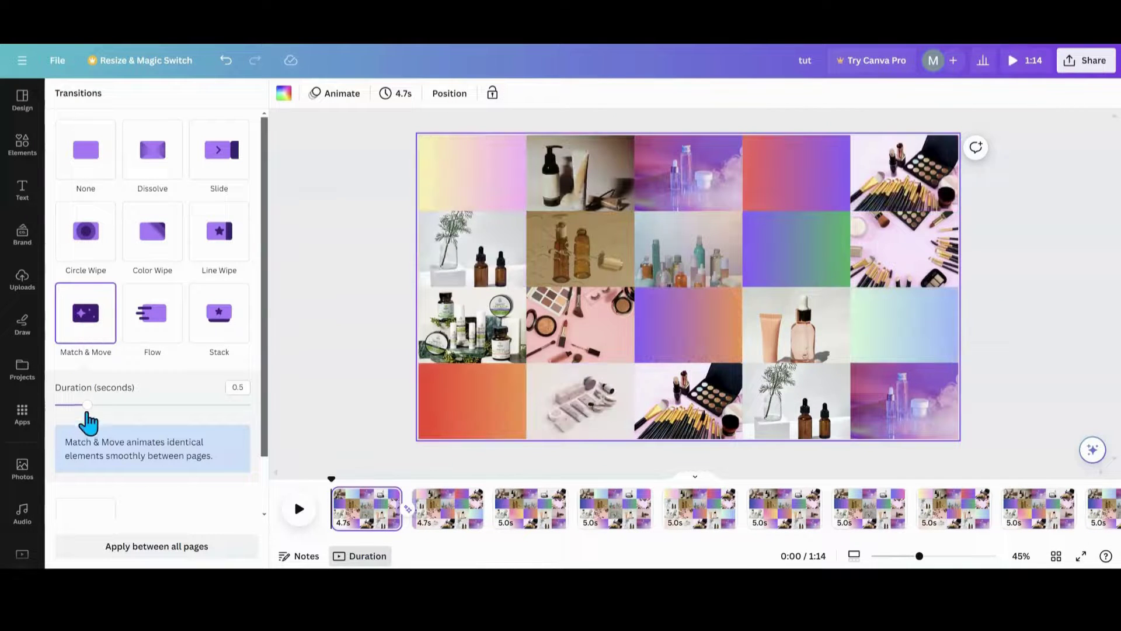
left_click_drag(87, 406, 255, 413)
left_click(205, 549)
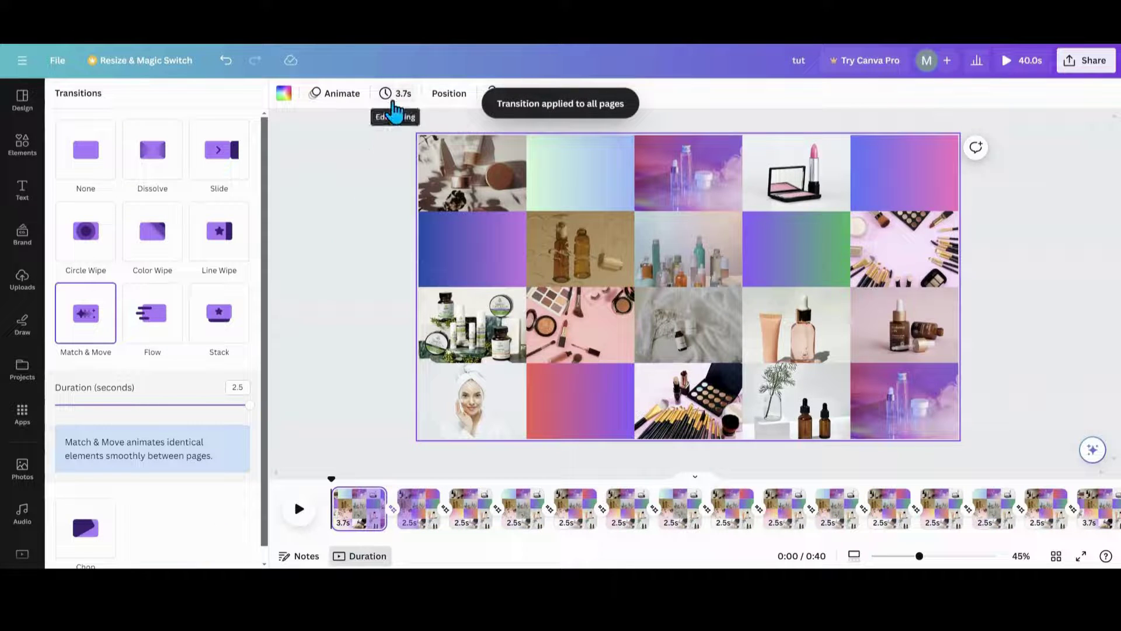
Set the page timing to 0.3 seconds and apply it to all 15 pages.
left_click(393, 100)
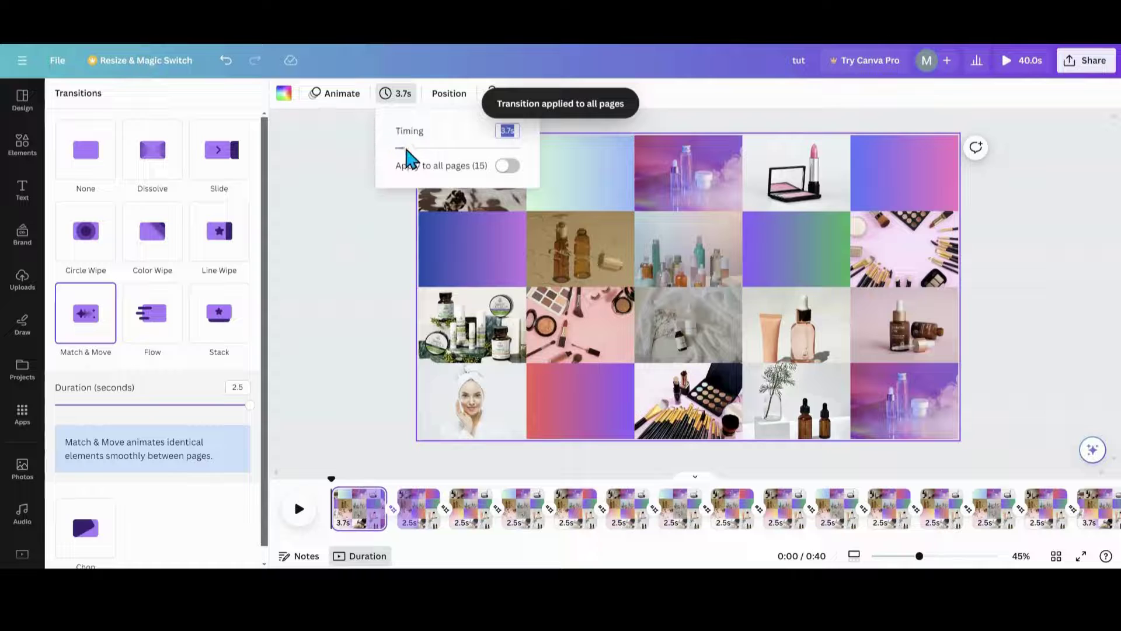
left_click(405, 148)
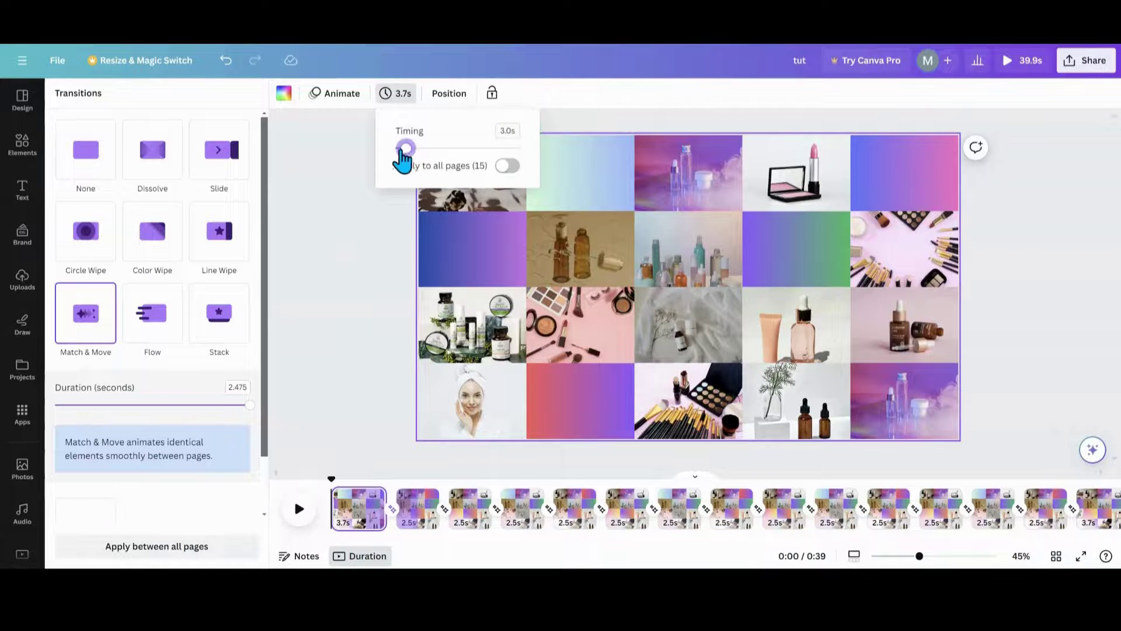
mouse_move(403, 150)
left_mouse_down()
mouse_move(397, 161)
mouse_move(388, 152)
left_mouse_up()
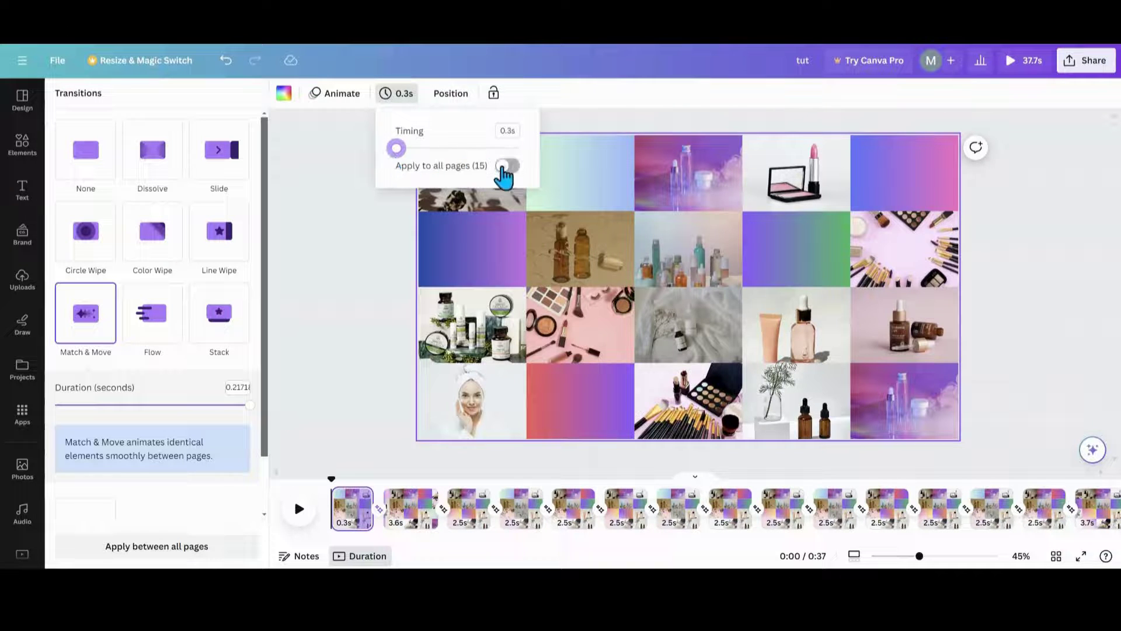
left_click(504, 169)
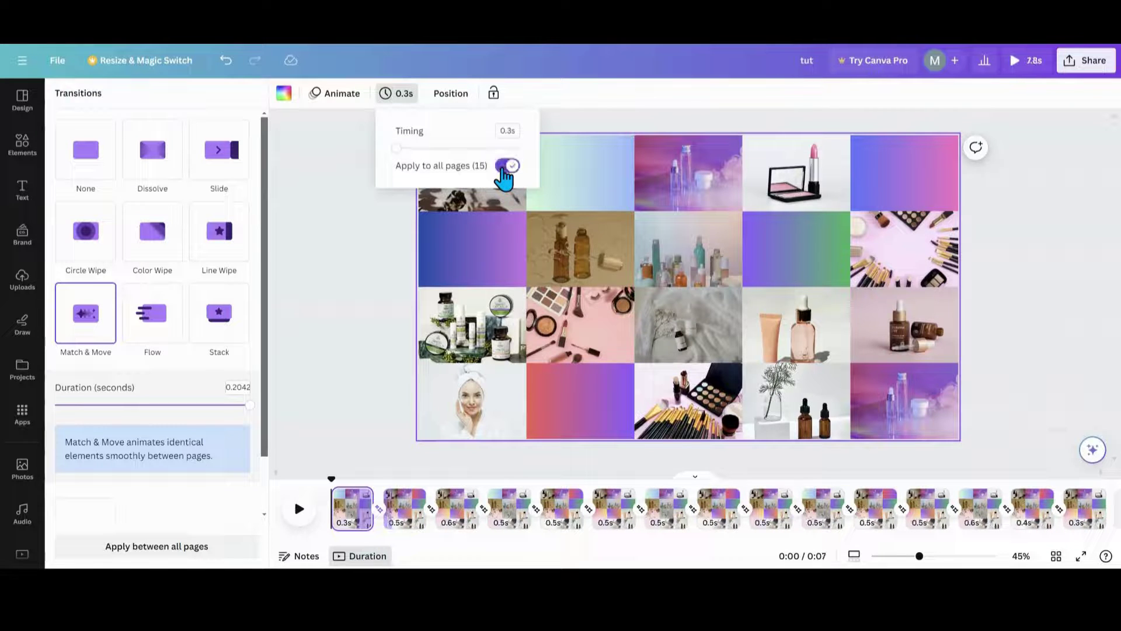
left_click(505, 168)
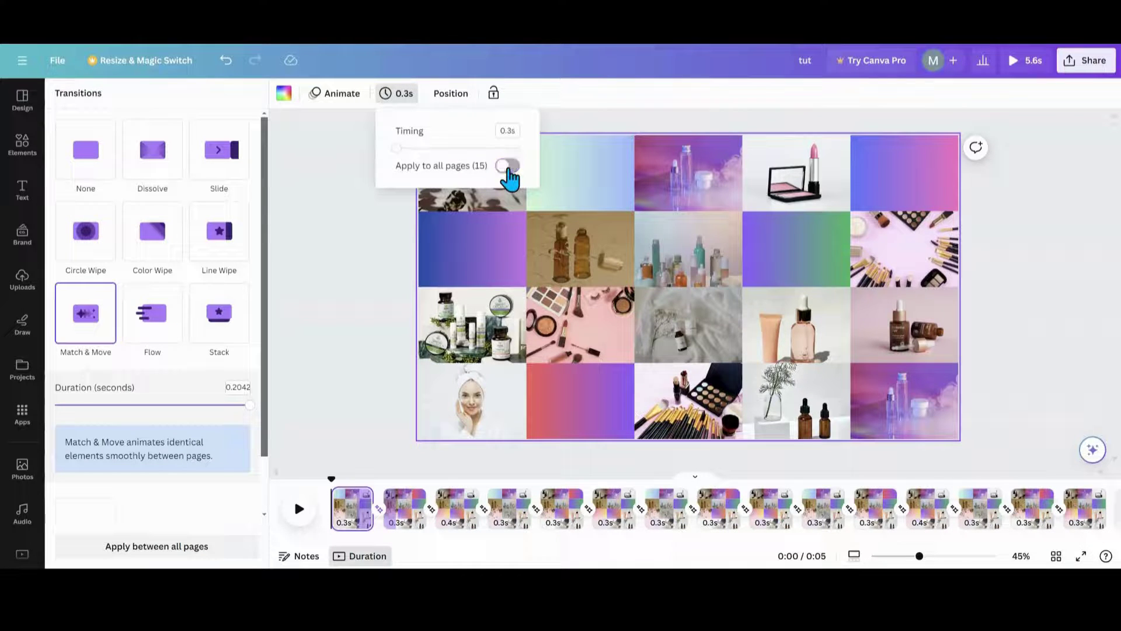
left_click(507, 167)
left_click(327, 268)
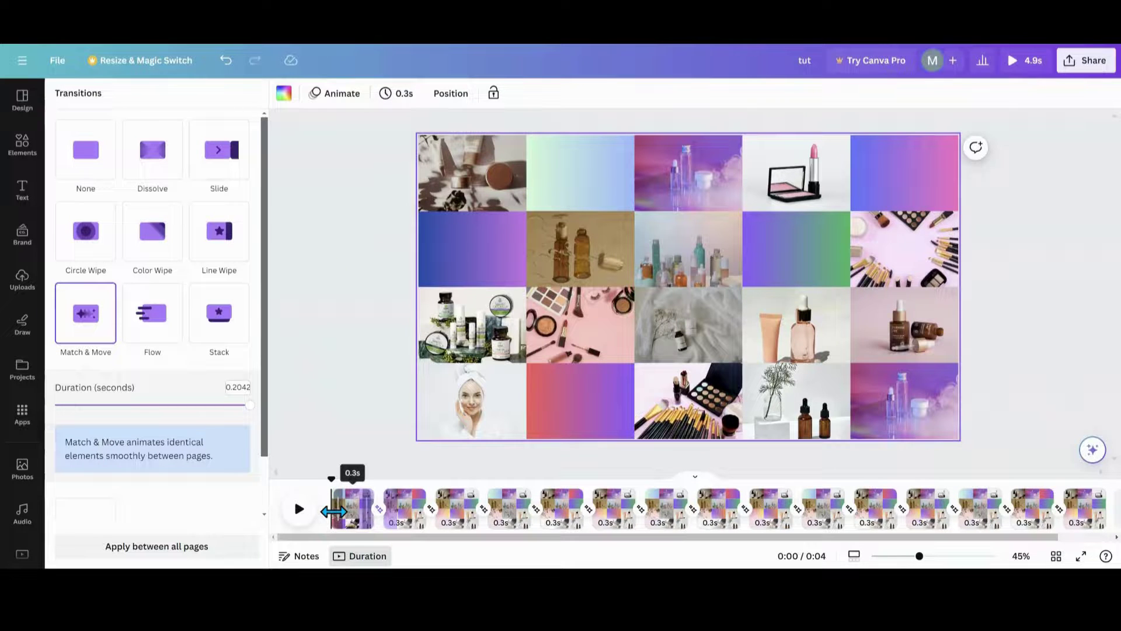
Play back the animation and inspect the transparent photo in the second row's first frame on the last page.
left_click(301, 508)
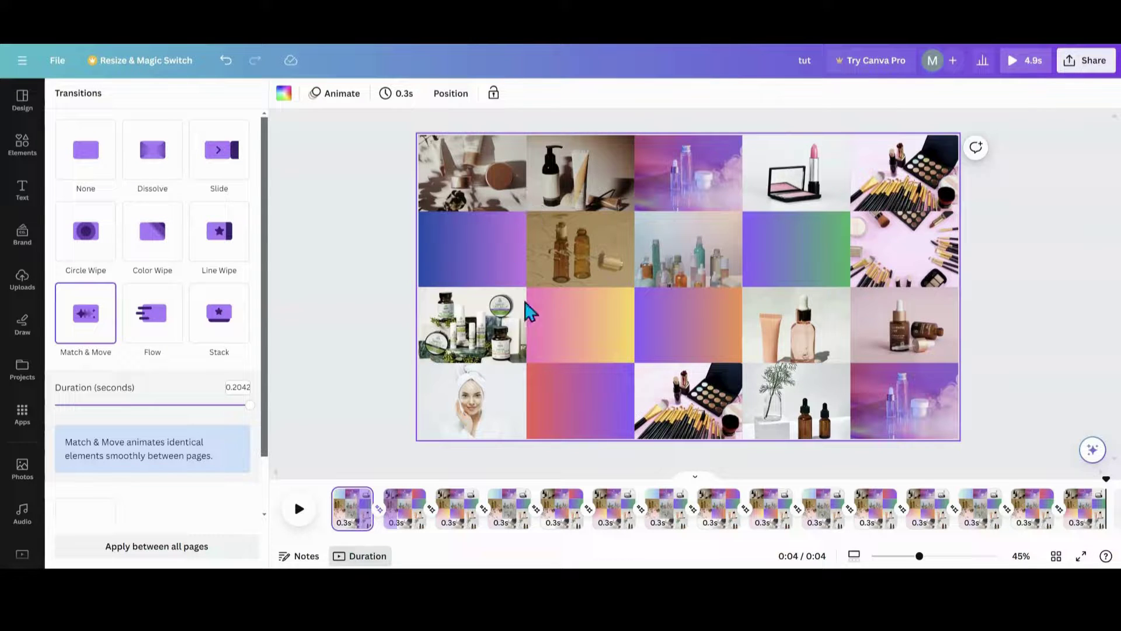
left_click(488, 257)
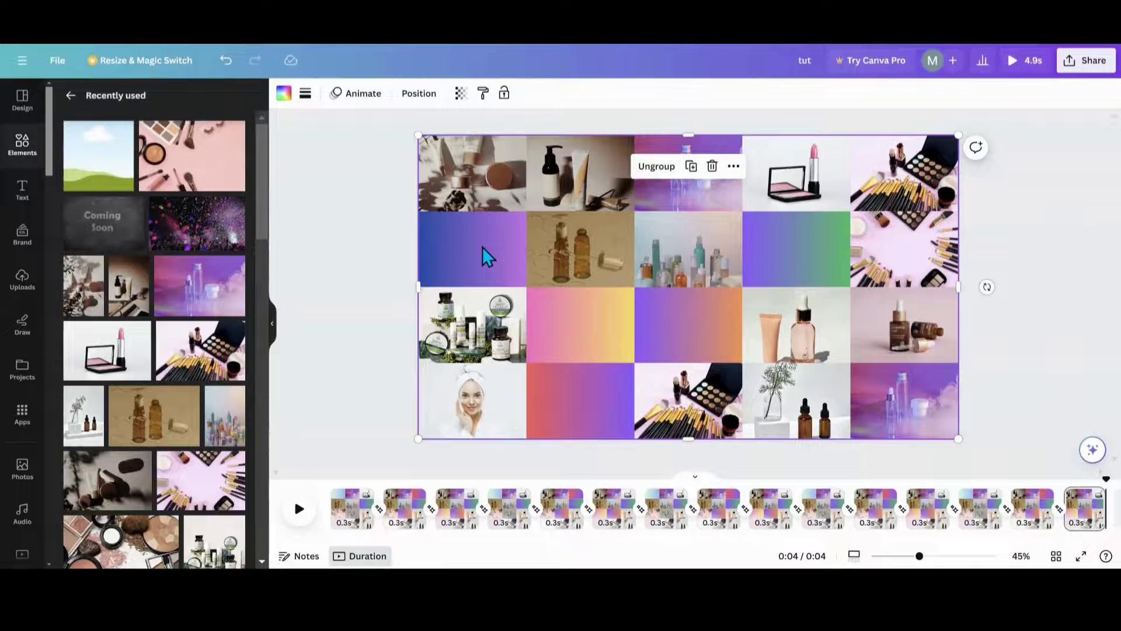
double_click(483, 255)
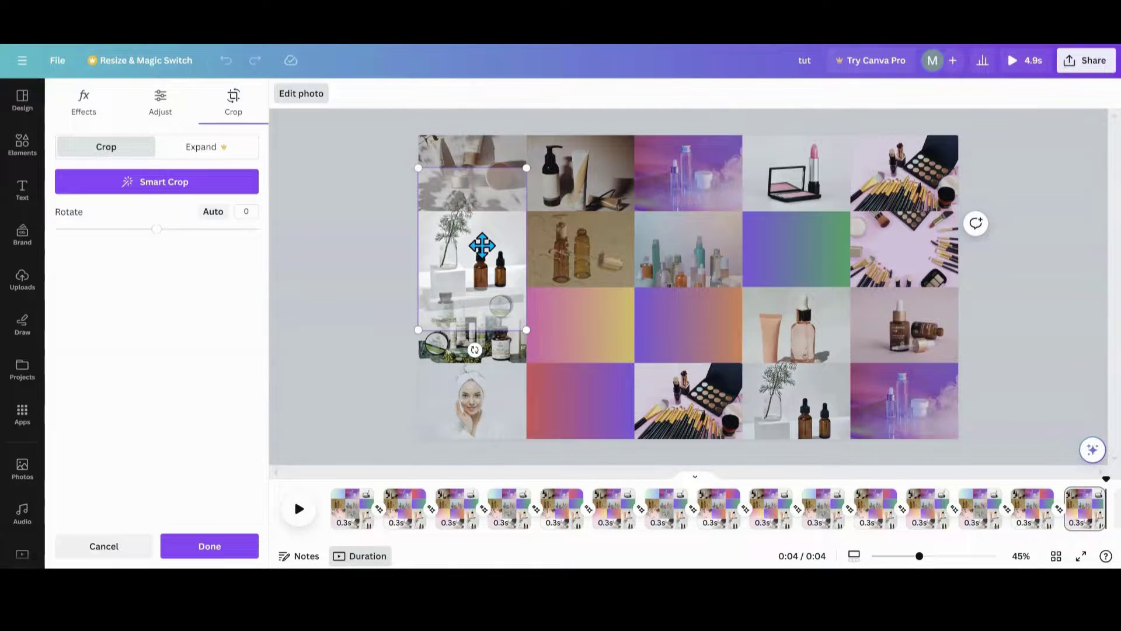
left_click(388, 263)
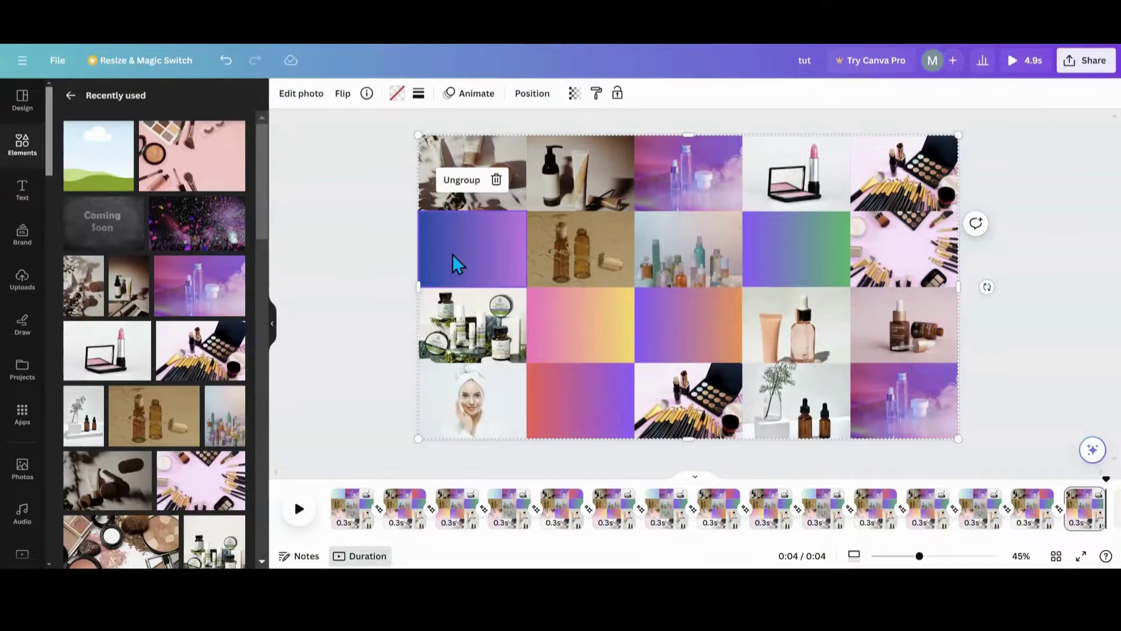
Set the transparency of the second row's first photo on the last page to 100.
left_click(575, 93)
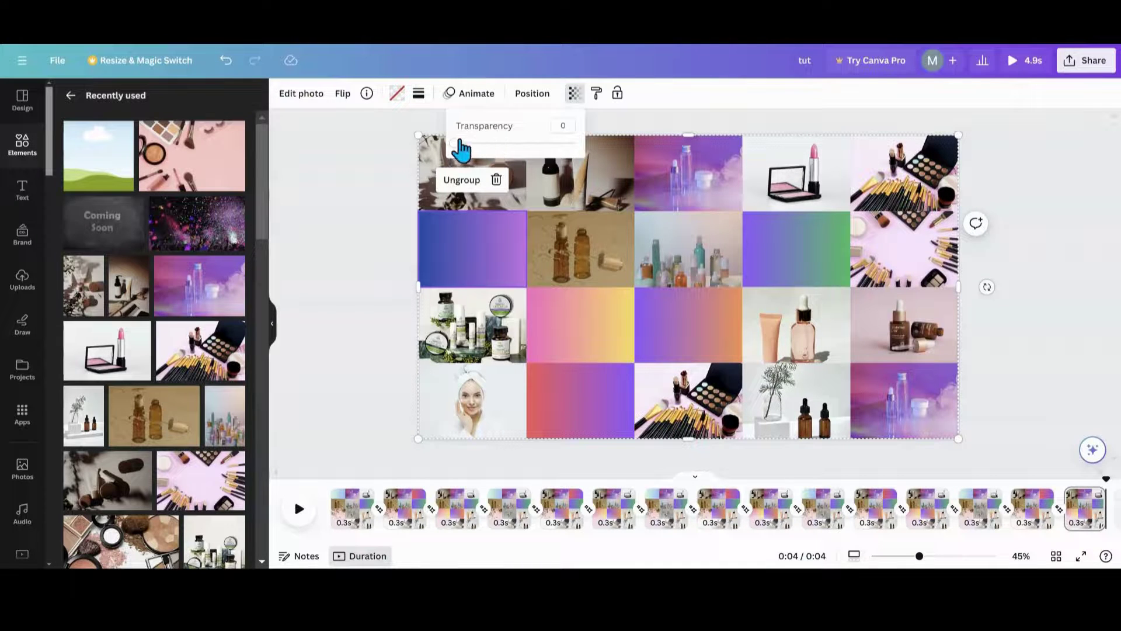
left_click_drag(462, 151, 577, 145)
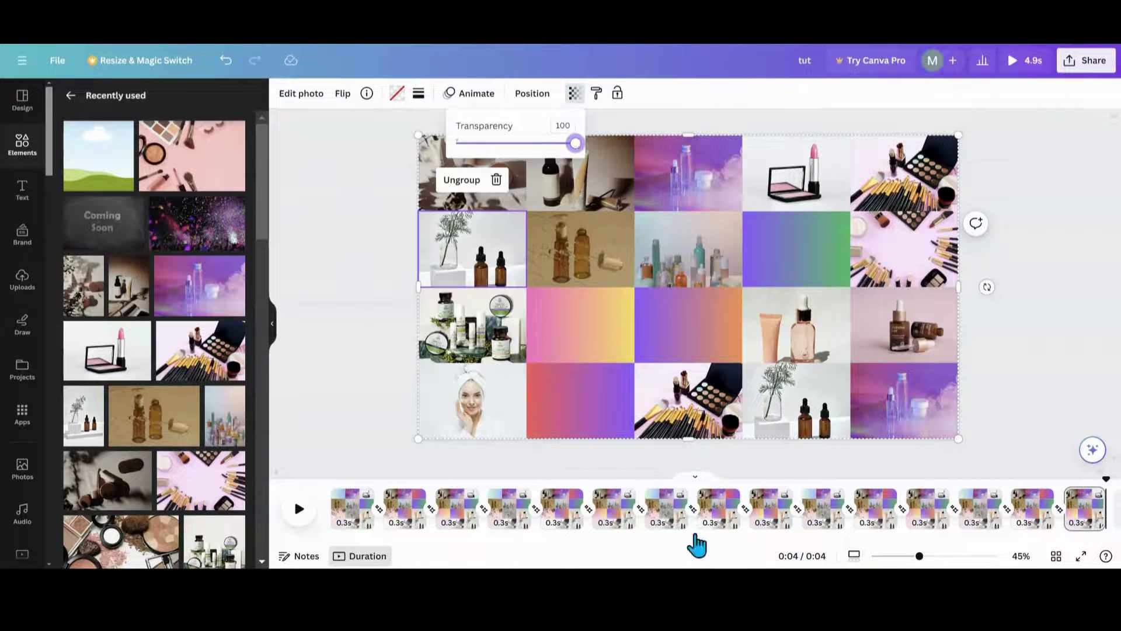
scroll(900, 526, "right", 3)
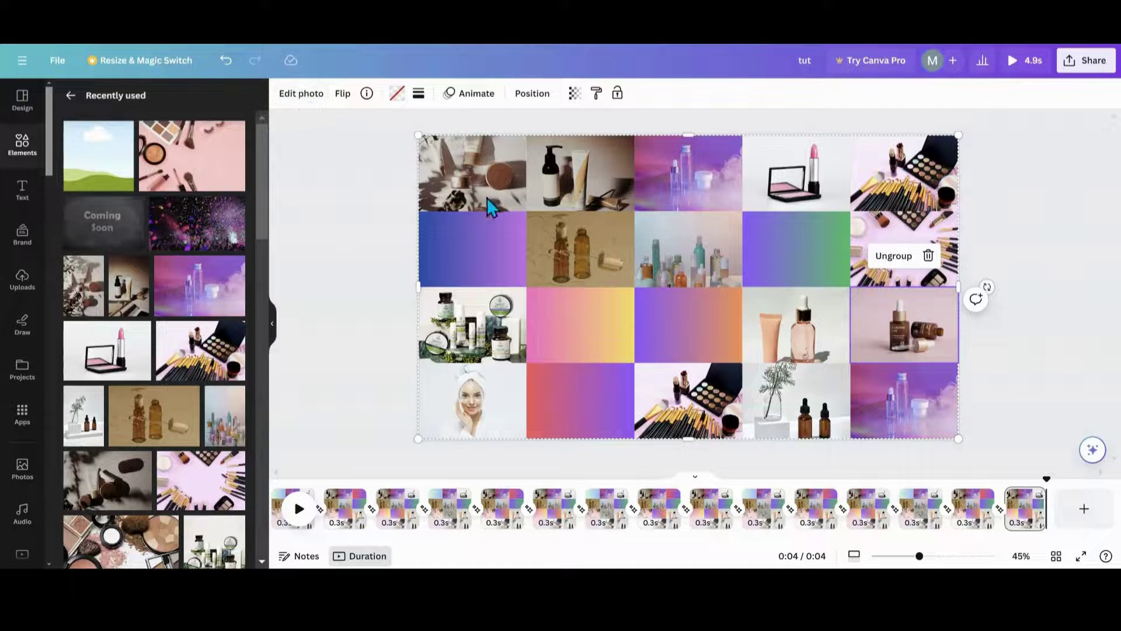
Move the photo grid group aside on the last page and delete the gradient grid group beneath it.
left_click_drag(487, 197, 502, 208)
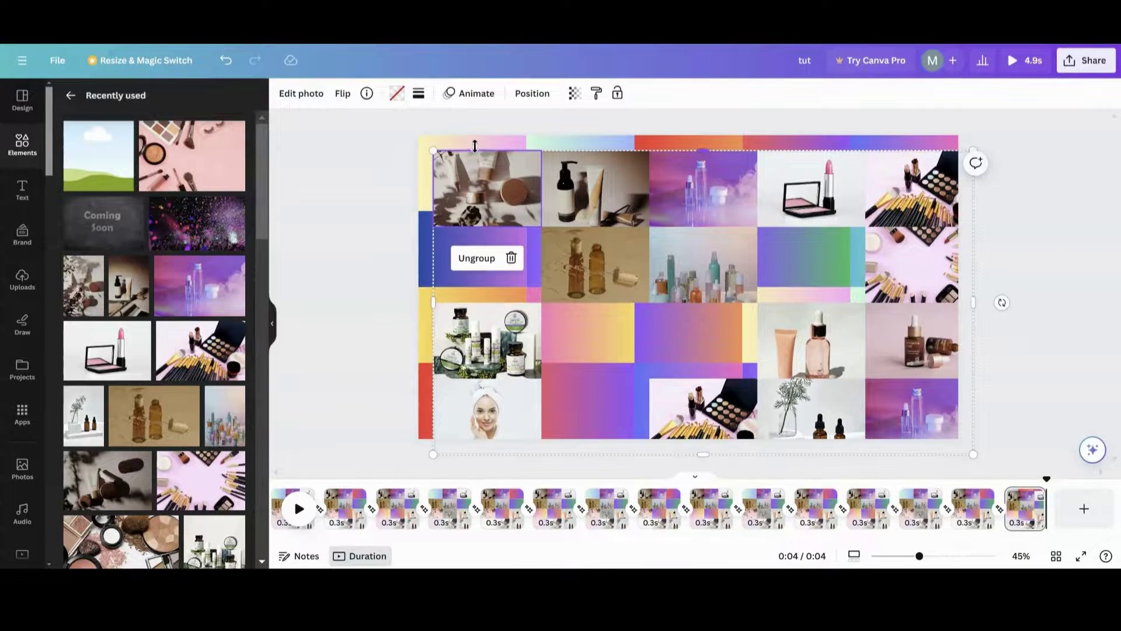
left_click_drag(474, 170, 534, 224)
left_click(447, 171)
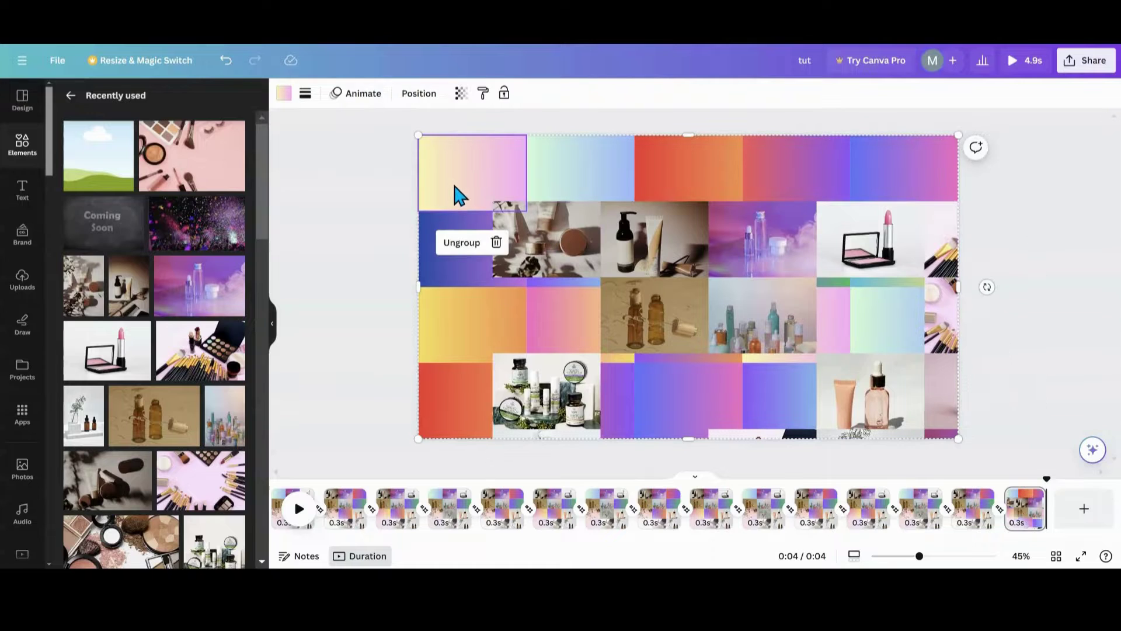
left_click(462, 93)
left_click(418, 93)
left_click(212, 176)
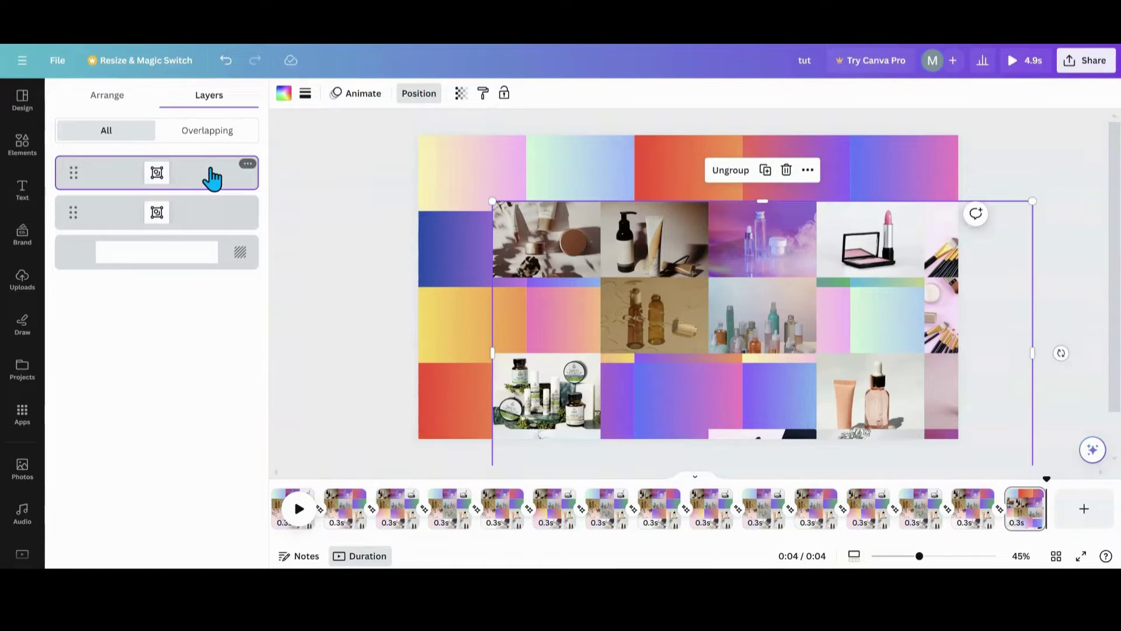
left_click(213, 210)
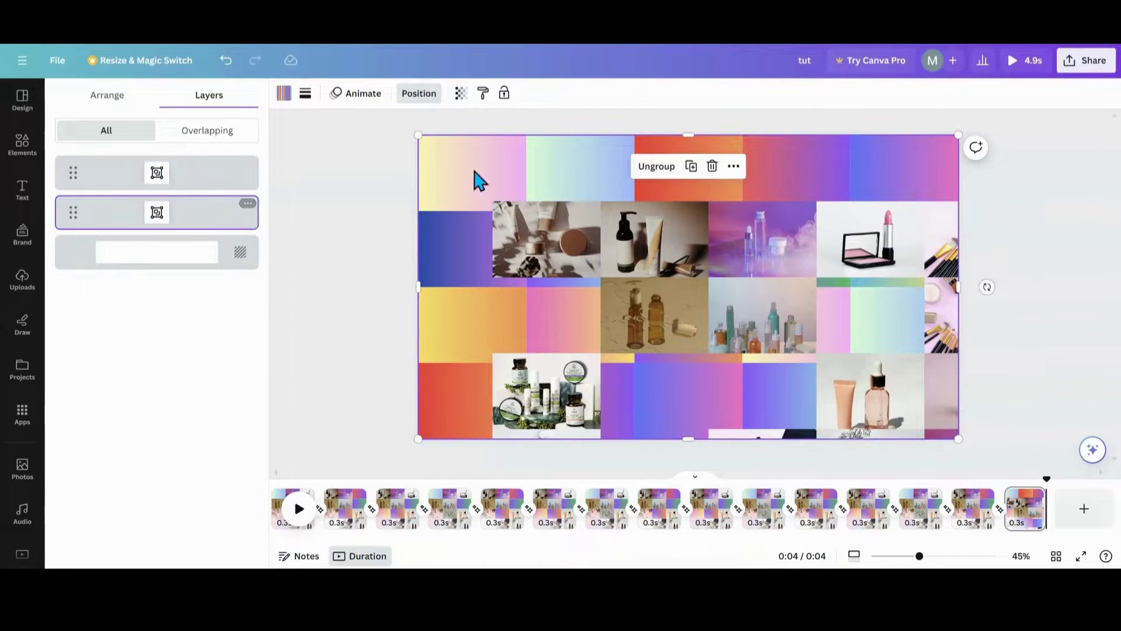
left_click(712, 166)
left_click(691, 264)
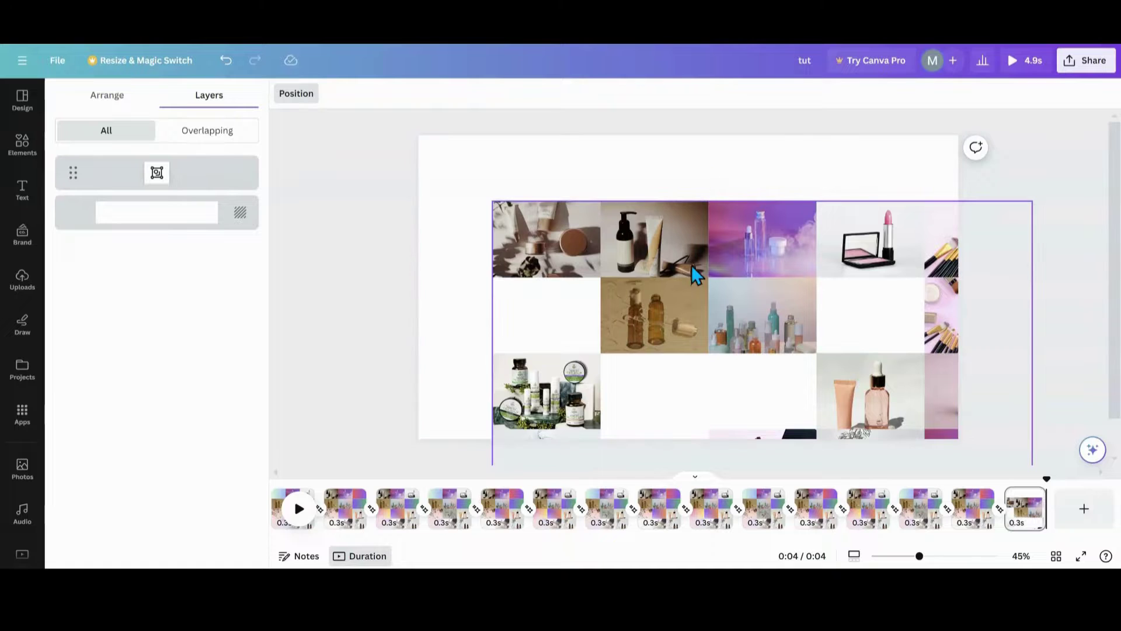
Move the photo grid group back so that it aligns with the edges of the last page.
left_click_drag(646, 302, 600, 260)
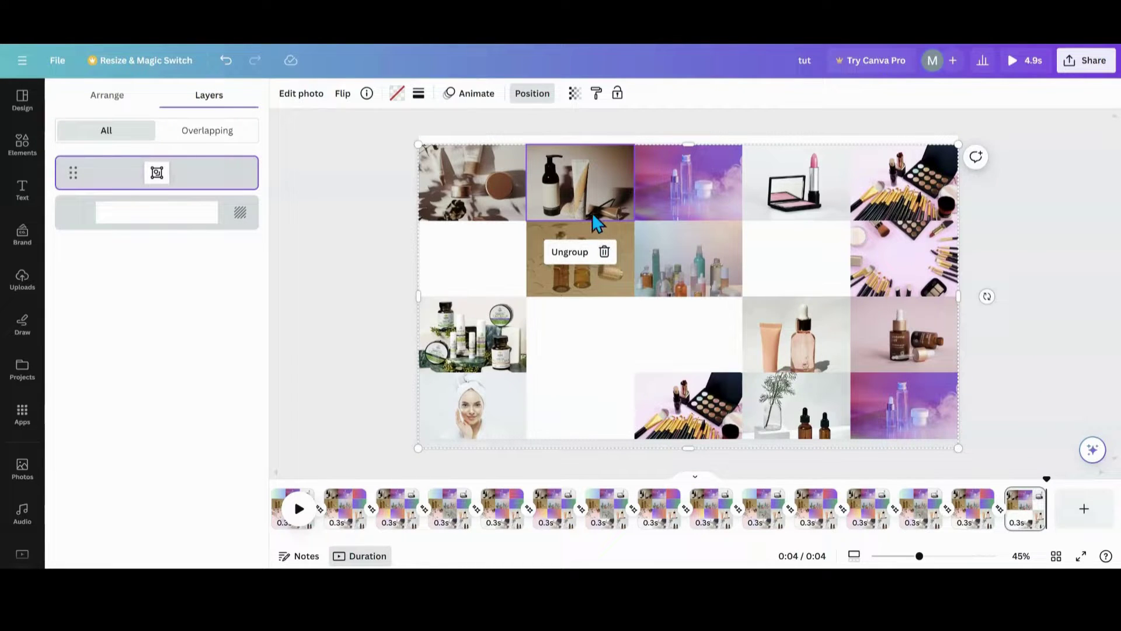
left_click_drag(576, 351, 570, 326)
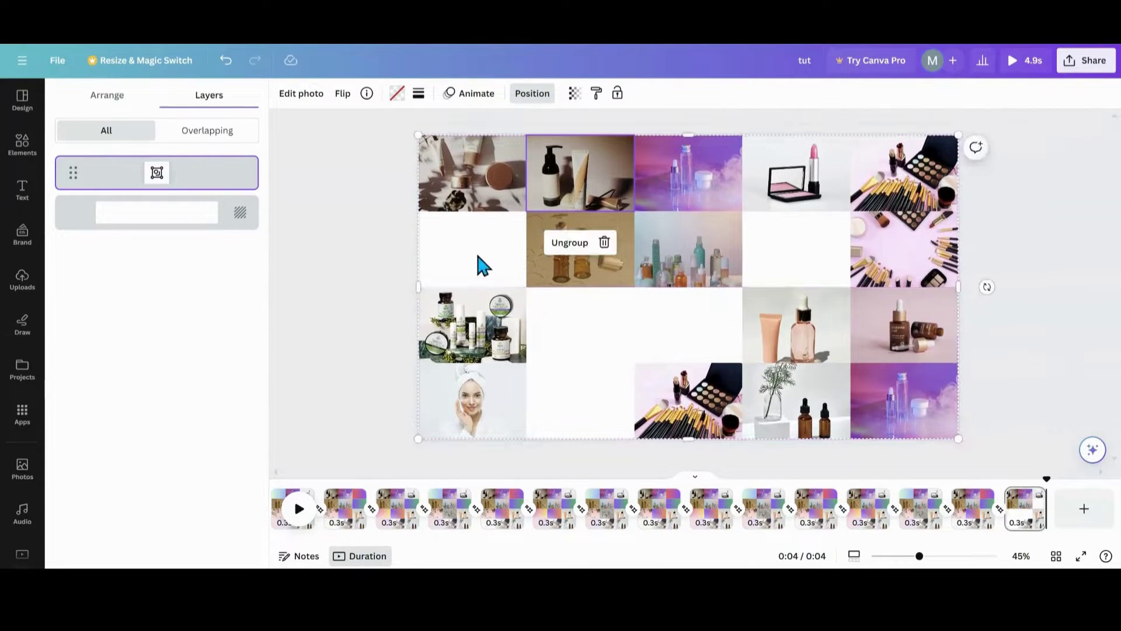
Try a higher transparency value on the second row's first photo and return it to 0.
left_click(574, 95)
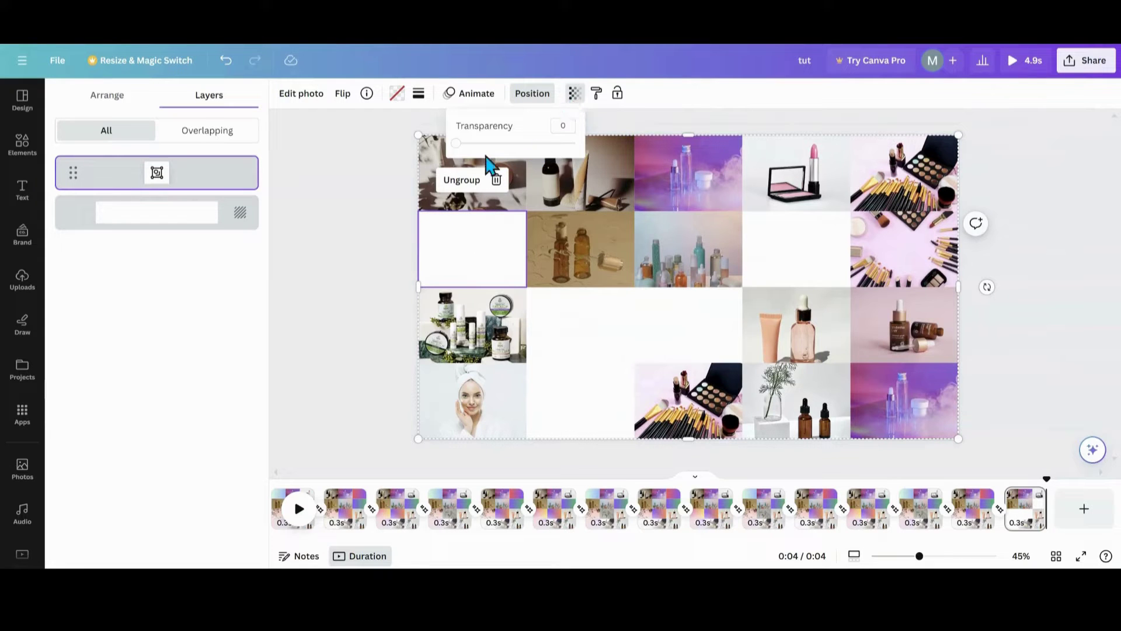
mouse_move(540, 143)
left_mouse_down()
mouse_move(564, 143)
mouse_move(456, 143)
left_mouse_up()
left_click(560, 349)
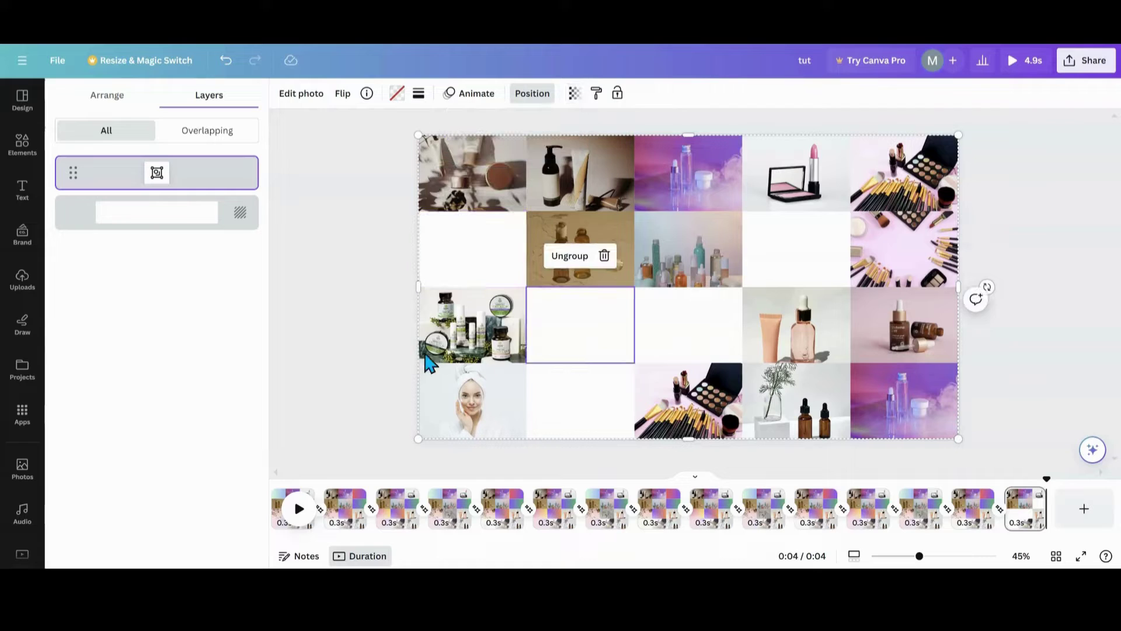